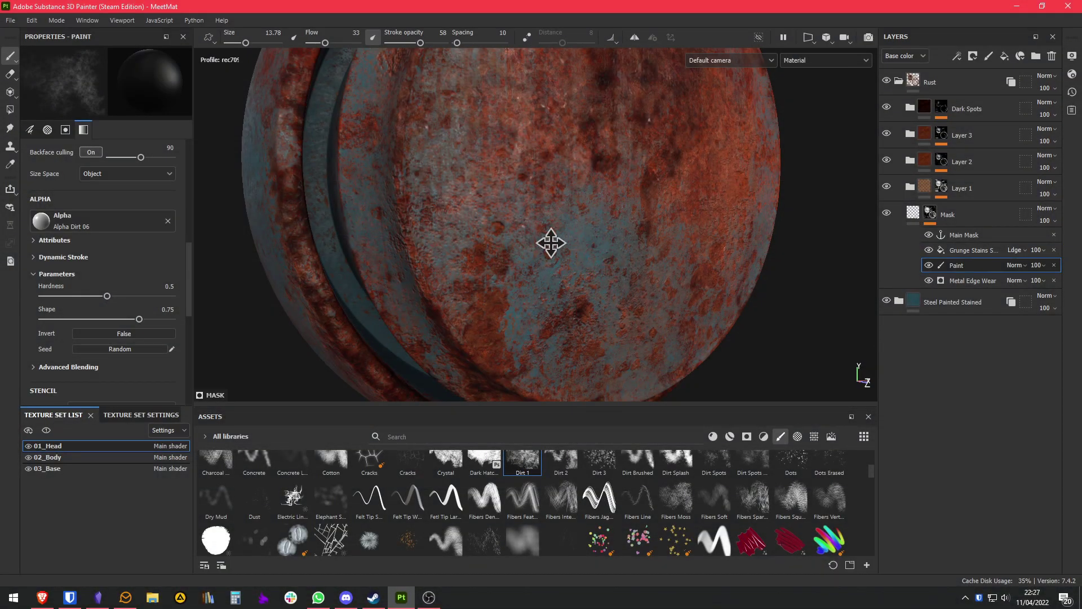
- Paint a stroke with the Dirt 1 brush on the Mask layer's Paint effect over the blue area of the head
{"action": "scroll", "coordinate": [552, 244], "scroll_direction": "up", "scroll_amount": 3}
{"action": "scroll", "coordinate": [515, 220], "scroll_direction": "up", "scroll_amount": 1}
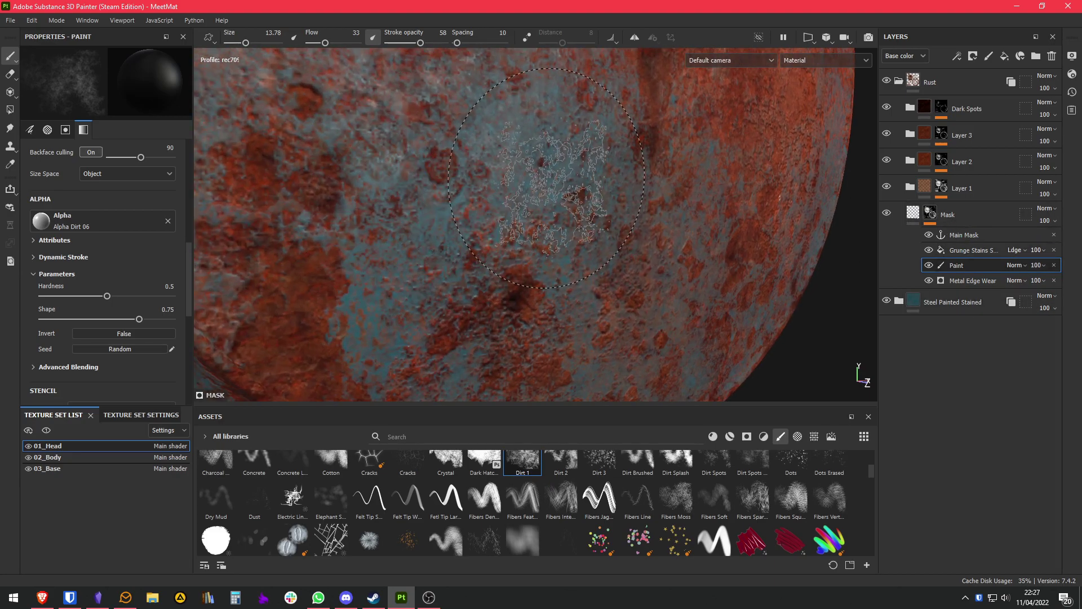
{"action": "mouse_move", "coordinate": [523, 172]}
{"action": "left_mouse_down"}
{"action": "mouse_move", "coordinate": [538, 186]}
{"action": "mouse_move", "coordinate": [496, 163]}
{"action": "mouse_move", "coordinate": [474, 166]}
{"action": "mouse_move", "coordinate": [530, 180]}
{"action": "mouse_move", "coordinate": [516, 165]}
{"action": "mouse_move", "coordinate": [507, 187]}
{"action": "mouse_move", "coordinate": [525, 164]}
{"action": "mouse_move", "coordinate": [329, 222]}
{"action": "mouse_move", "coordinate": [512, 222]}
{"action": "left_mouse_up"}
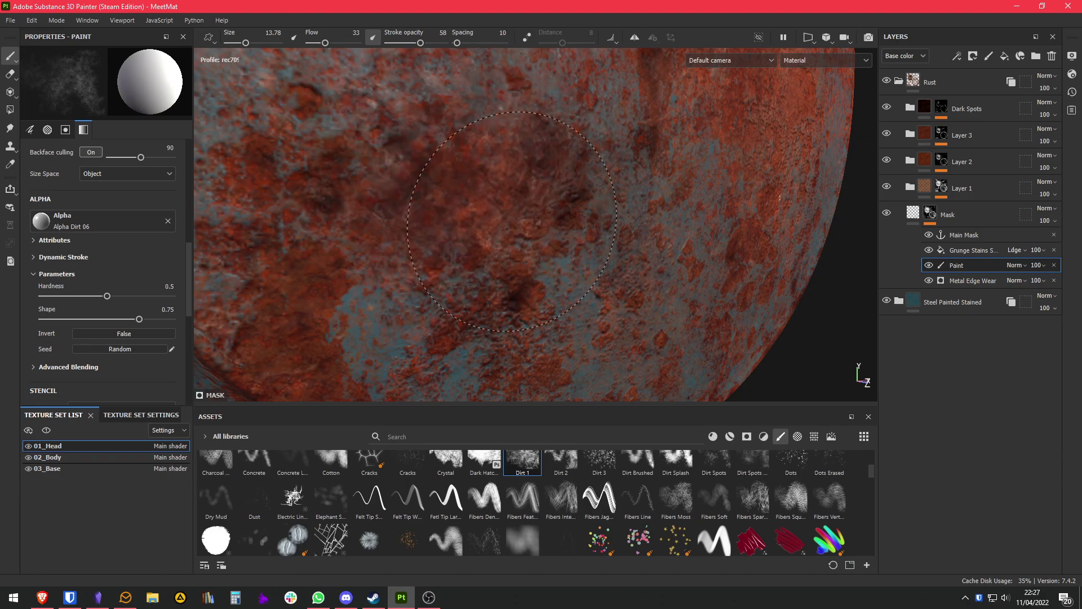
- Hide the Paint effect in the Mask layer's effect stack
{"action": "left_click", "coordinate": [969, 250]}
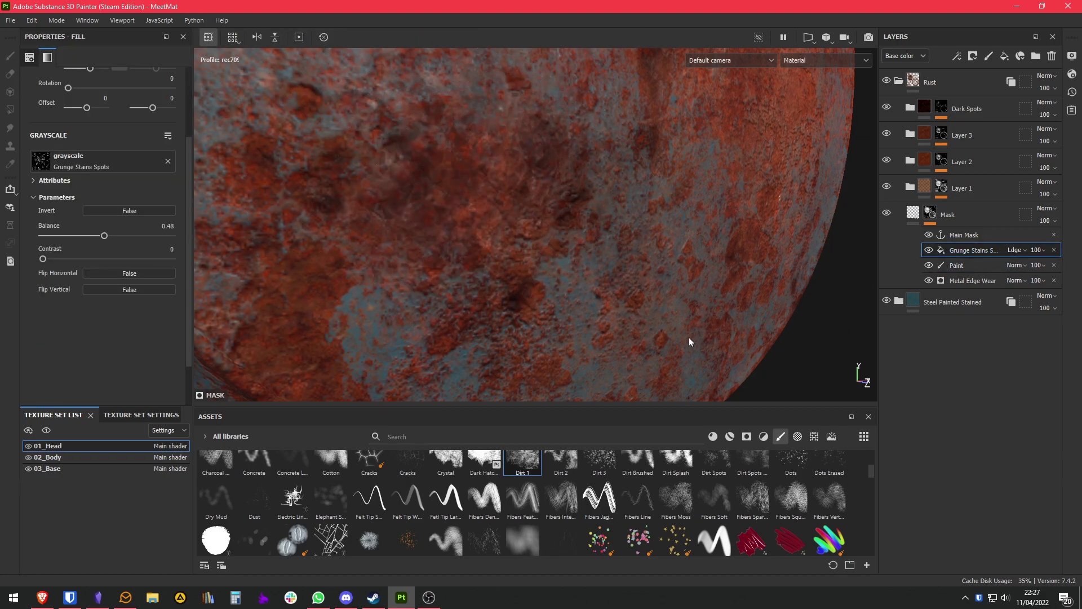
{"action": "left_click", "coordinate": [927, 265]}
{"action": "left_click_drag", "start_coordinate": [575, 295], "coordinate": [502, 265], "text": "alt"}
{"action": "middle_click_drag", "start_coordinate": [502, 265], "coordinate": [553, 191], "text": "alt"}
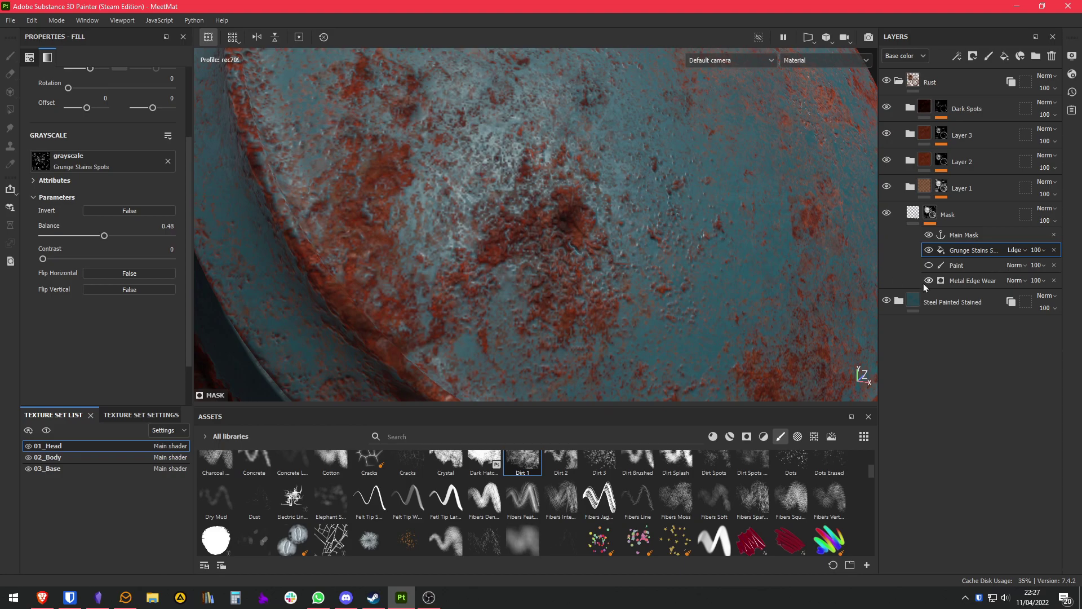
- Set the balance of the Grunge Stains Spots fill in the Mask layer to 0.39
{"action": "left_click", "coordinate": [975, 266]}
{"action": "left_click", "coordinate": [975, 251]}
{"action": "mouse_move", "coordinate": [93, 234]}
{"action": "left_mouse_down"}
{"action": "mouse_move", "coordinate": [61, 237]}
{"action": "mouse_move", "coordinate": [157, 235]}
{"action": "mouse_move", "coordinate": [92, 236]}
{"action": "left_mouse_up"}
{"action": "scroll", "coordinate": [720, 228], "scroll_direction": "down", "scroll_amount": 5}
{"action": "left_click_drag", "start_coordinate": [719, 229], "coordinate": [670, 282], "text": "alt"}
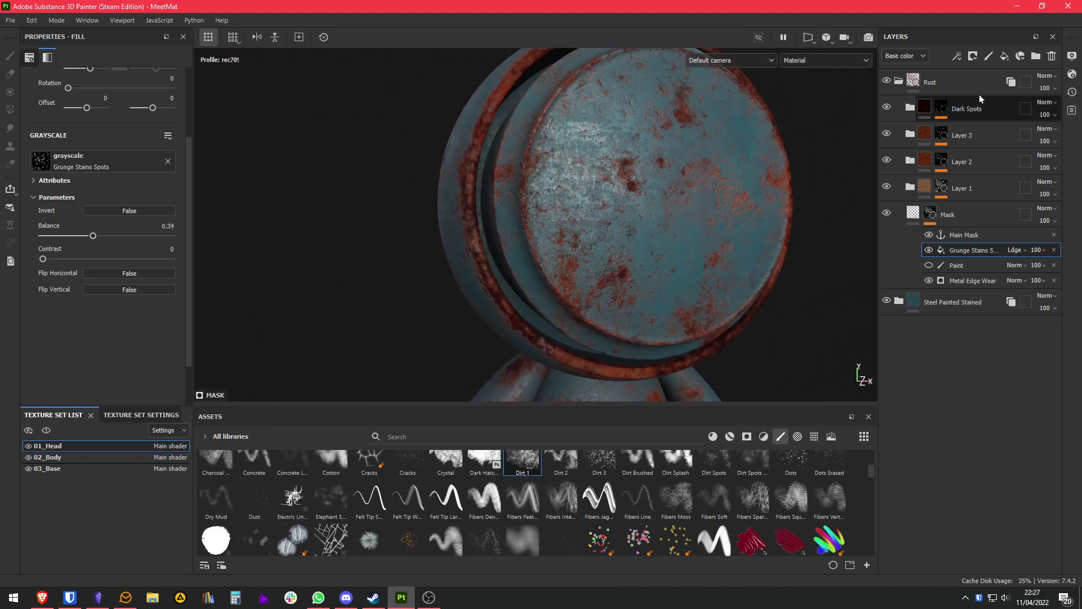
- Delete the whole layer stack, from the Rust folder down to Steel Painted Stained
{"action": "left_click", "coordinate": [978, 84]}
{"action": "left_click", "coordinate": [961, 299], "text": "shift"}
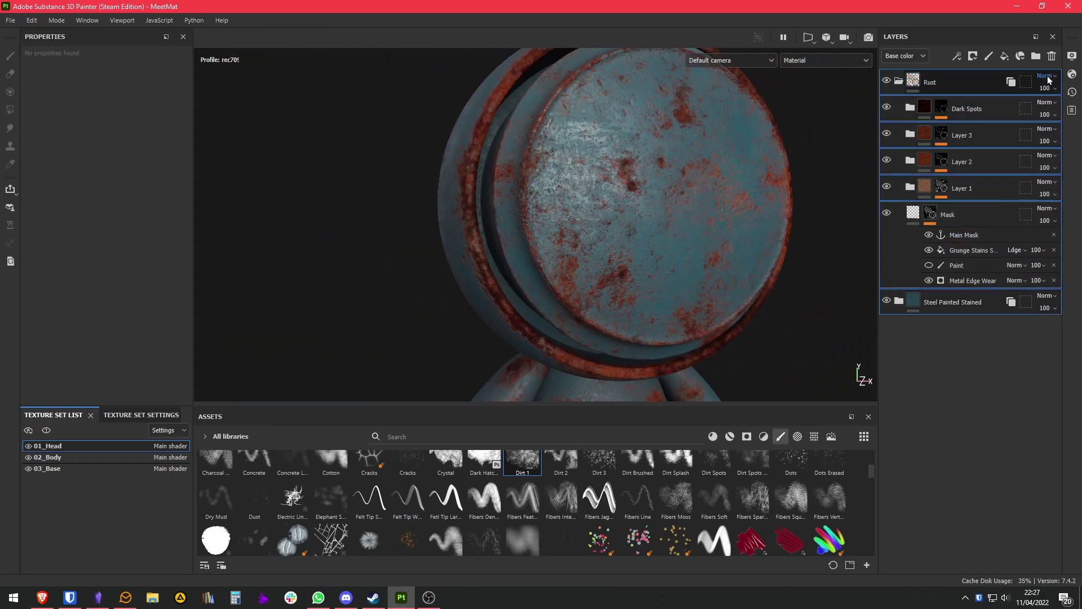
{"action": "left_click", "coordinate": [1052, 56]}
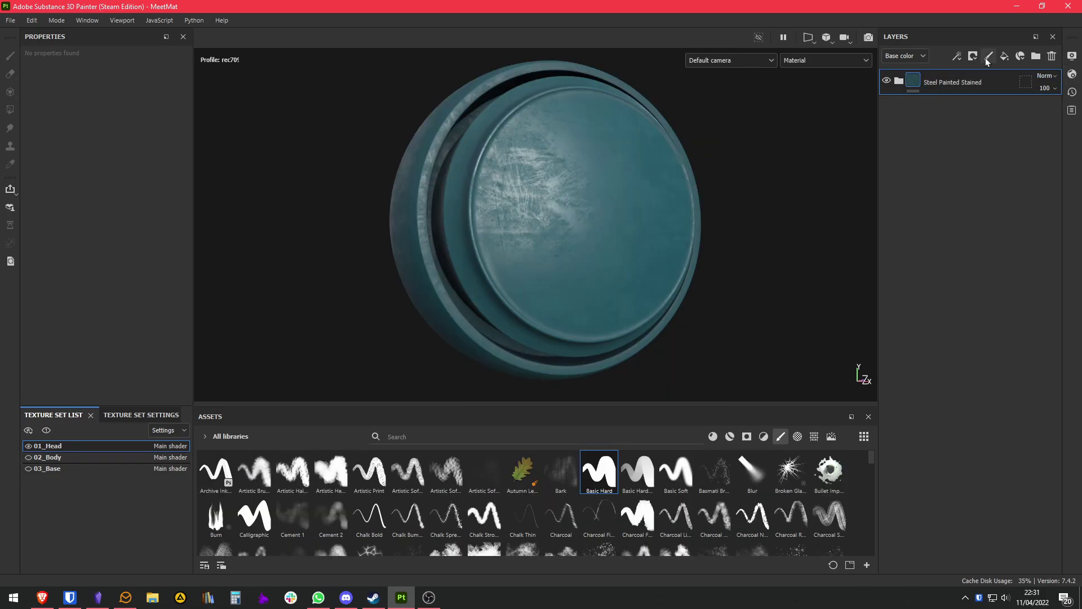
- Add a folder above Steel Painted Stained and name it Multi-Layer Material
{"action": "left_click", "coordinate": [1035, 56]}
{"action": "double_click", "coordinate": [931, 80]}
{"action": "type", "text": "Multi-Layer"}
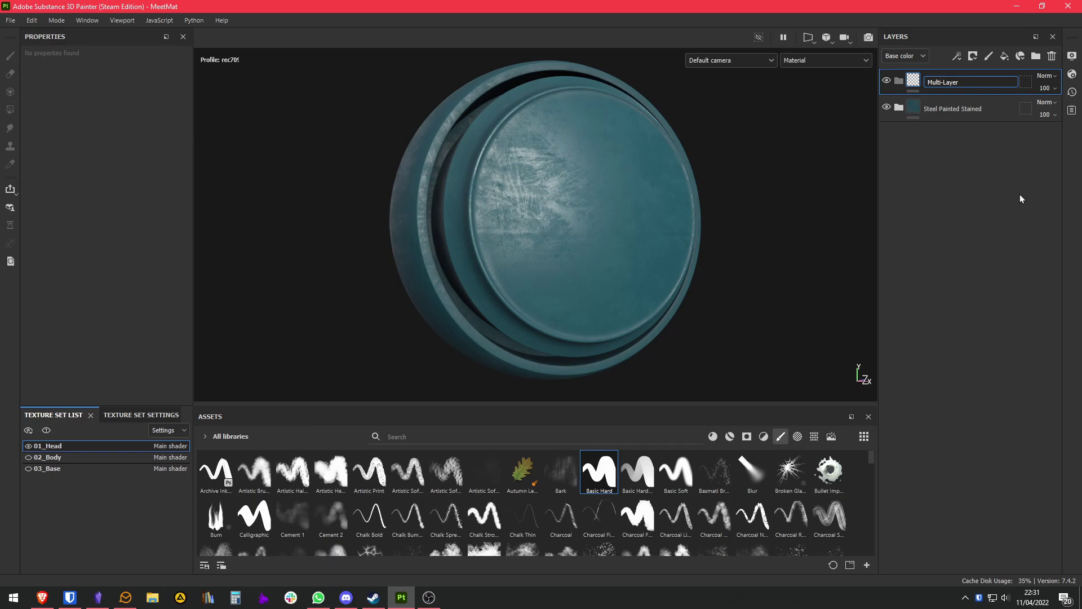
{"action": "type", "text": "Material"}
{"action": "key", "text": "Return"}
- Add a fill layer inside Multi-Layer Material and disable its color, metal, rough, nrm and height channels
{"action": "left_click", "coordinate": [1011, 56]}
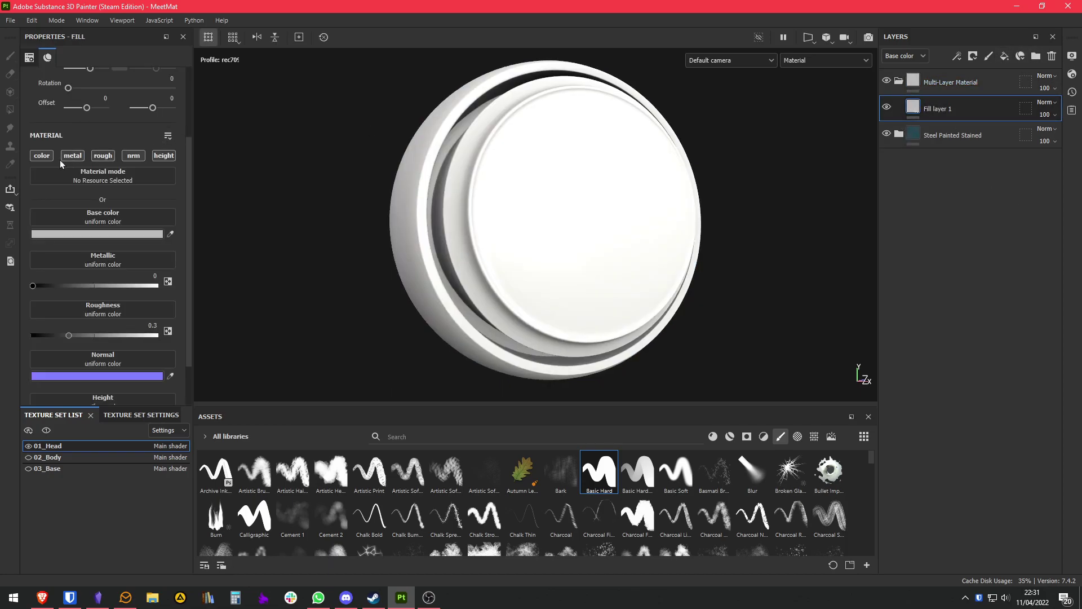
{"action": "left_click", "coordinate": [42, 156]}
{"action": "left_click", "coordinate": [72, 156]}
{"action": "left_click", "coordinate": [103, 155]}
{"action": "left_click", "coordinate": [133, 156]}
{"action": "left_click", "coordinate": [163, 156]}
- Give the new fill layer a black mask and rename the layer Main Mask
{"action": "right_click", "coordinate": [990, 111]}
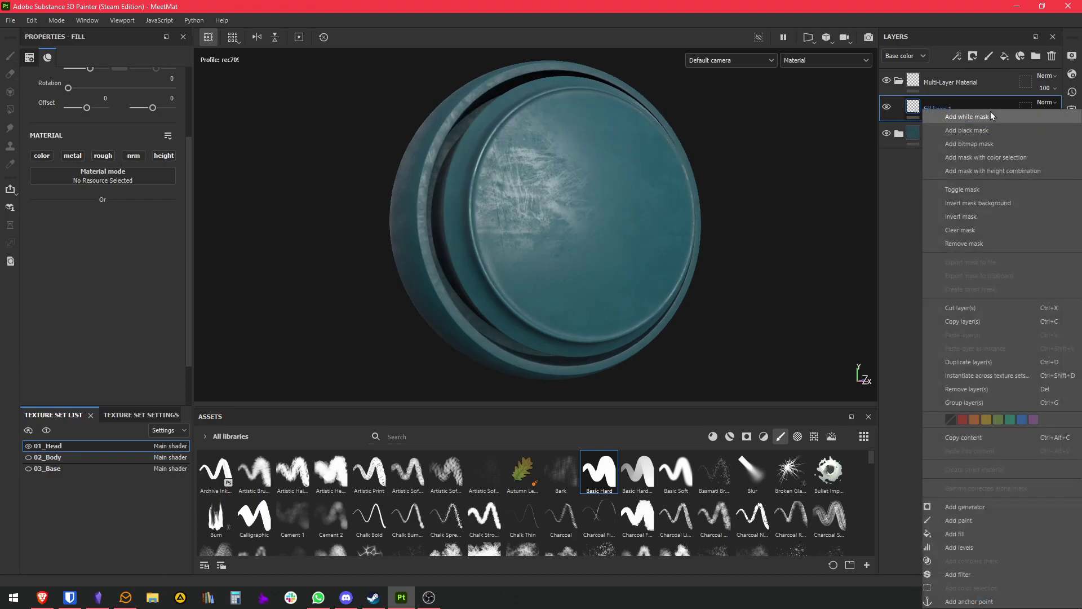
{"action": "left_click", "coordinate": [958, 131]}
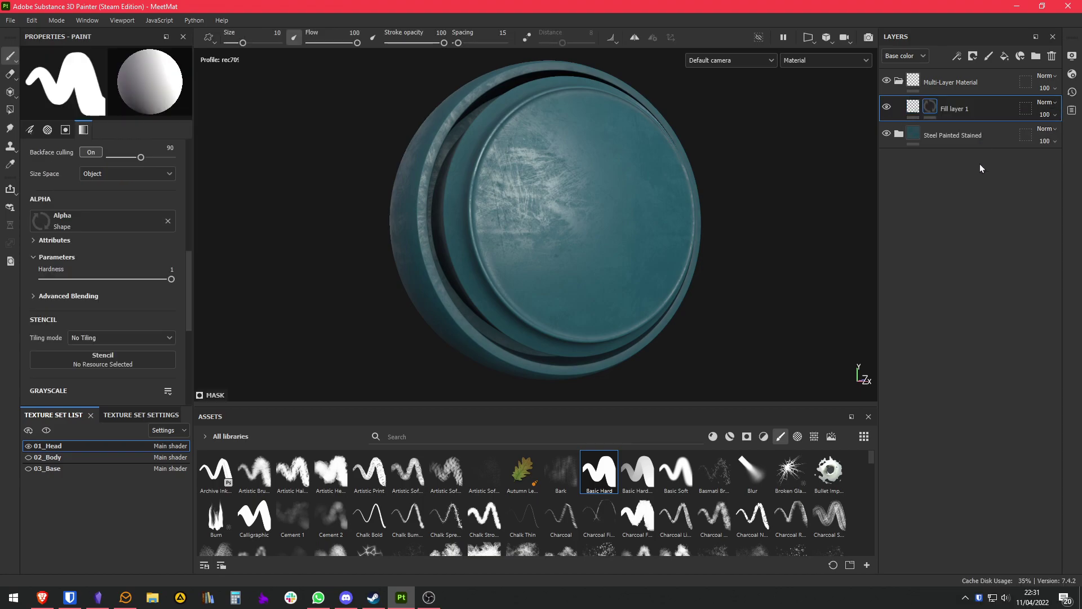
{"action": "double_click", "coordinate": [956, 110]}
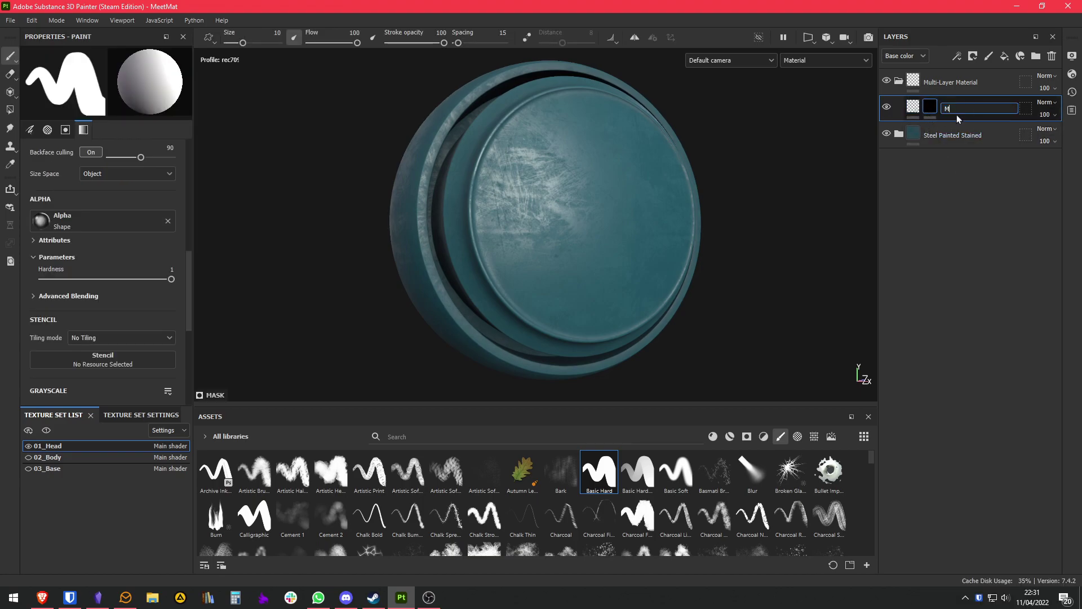
{"action": "type", "text": "Main Mask"}
{"action": "key", "text": "Return"}
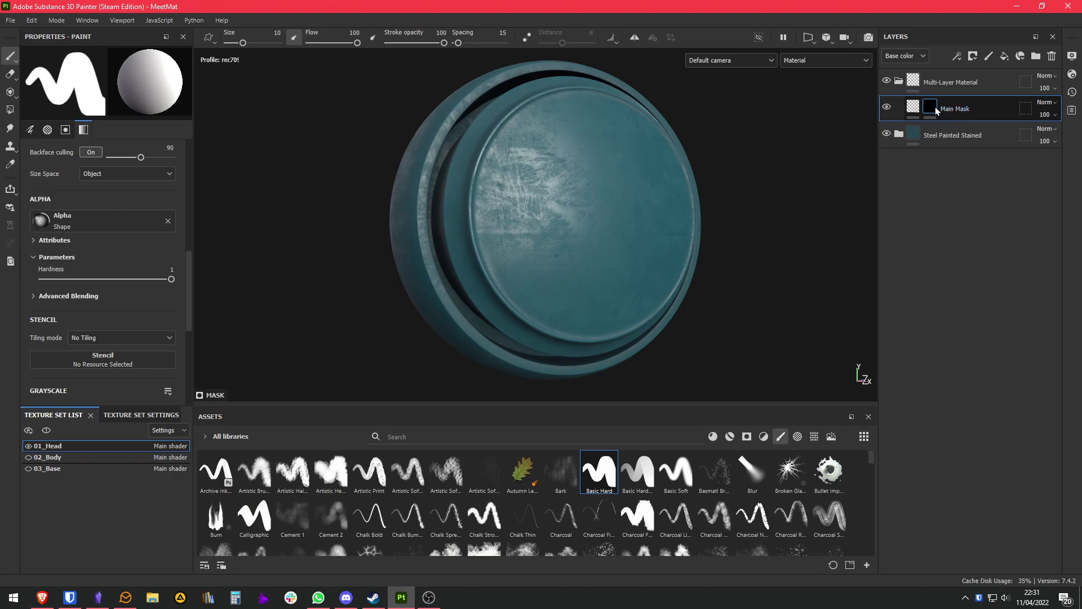
- Add an anchor point to the Main Mask layer's mask and name it Main Mask Point
{"action": "left_click", "coordinate": [956, 55]}
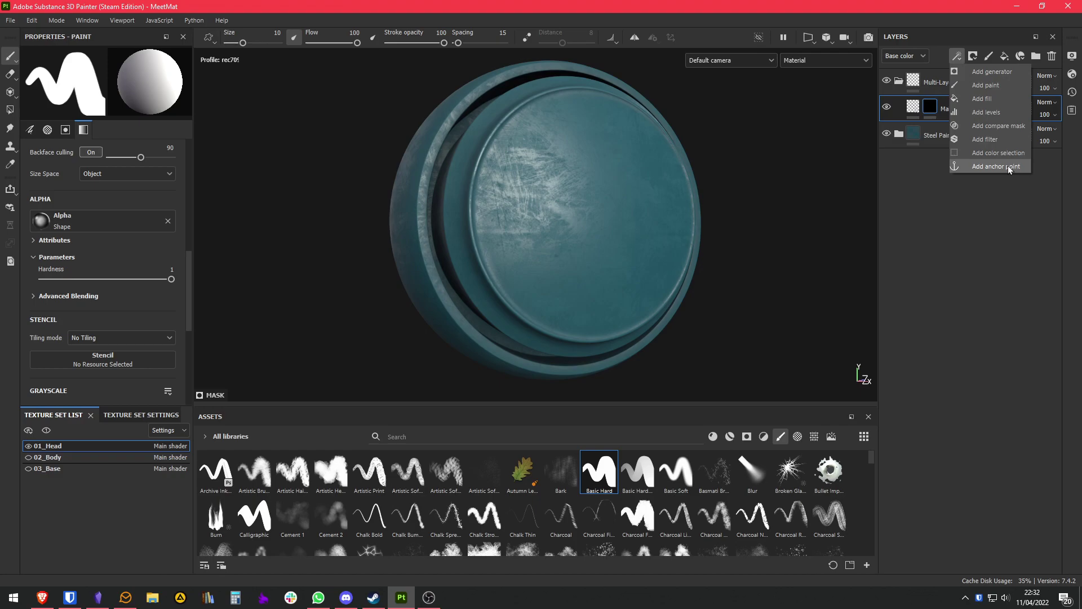
{"action": "left_click", "coordinate": [1008, 166]}
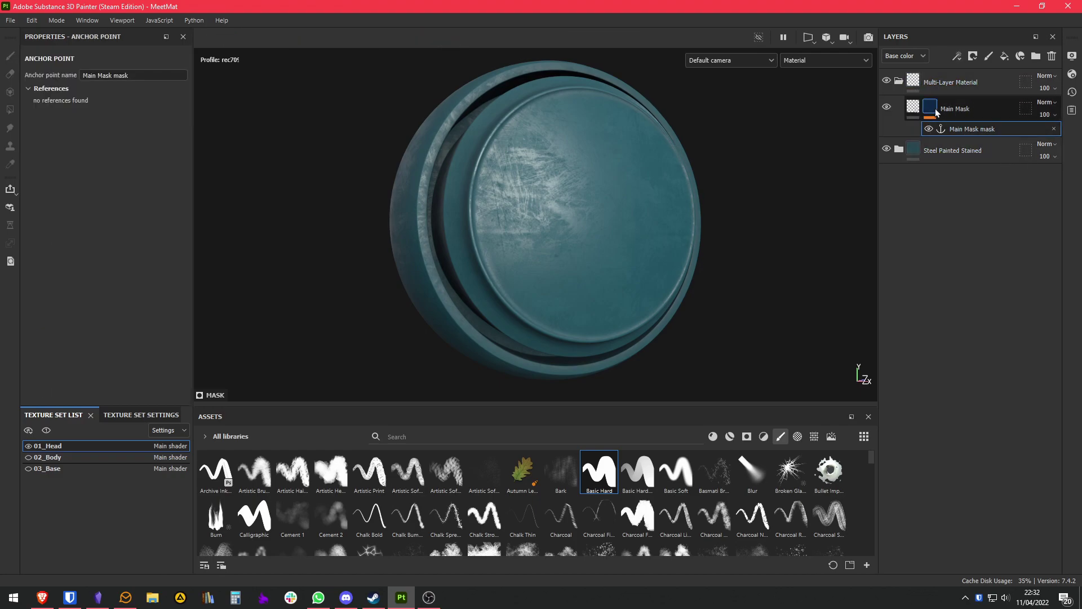
{"action": "left_click", "coordinate": [949, 115]}
{"action": "left_click", "coordinate": [970, 131]}
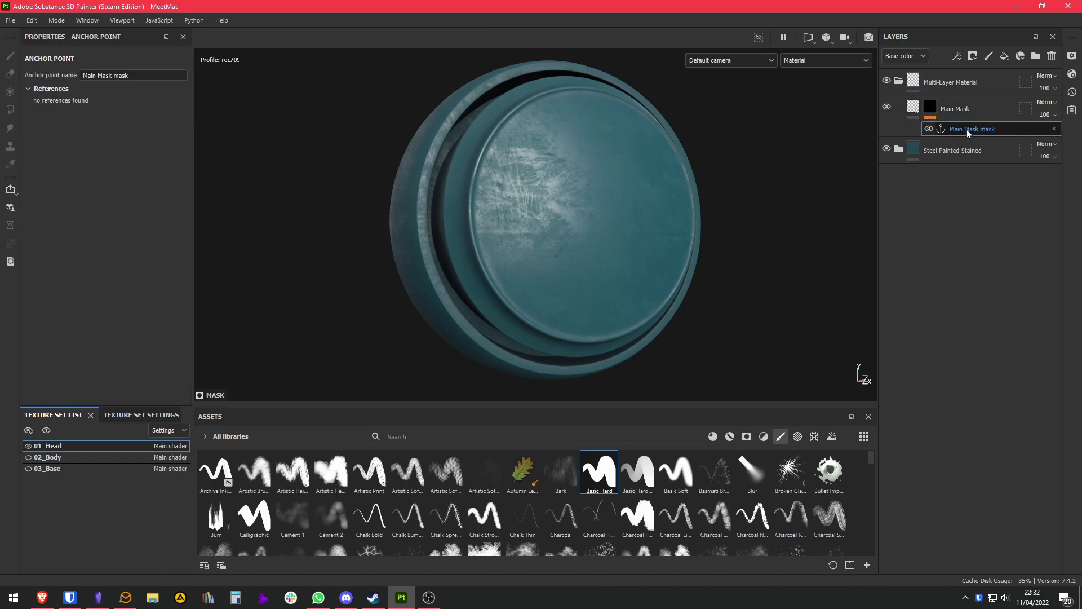
{"action": "left_click", "coordinate": [933, 110]}
{"action": "left_click", "coordinate": [962, 128]}
{"action": "left_click", "coordinate": [960, 93]}
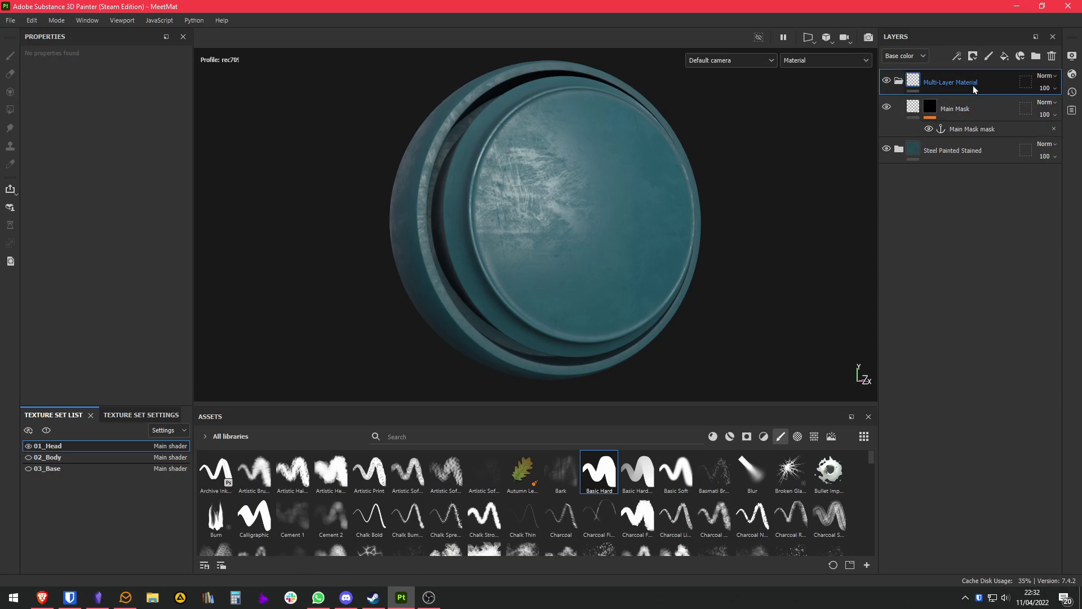
{"action": "left_click", "coordinate": [966, 129]}
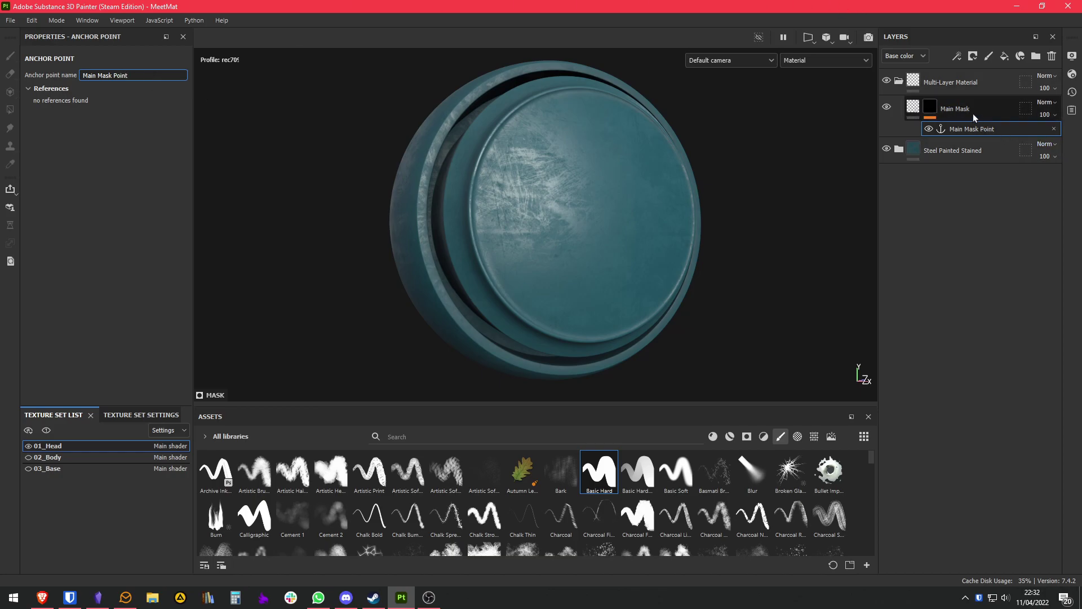
- Add a folder above Main Mask inside Multi-Layer Material and name it Layer 1
{"action": "left_click", "coordinate": [952, 107]}
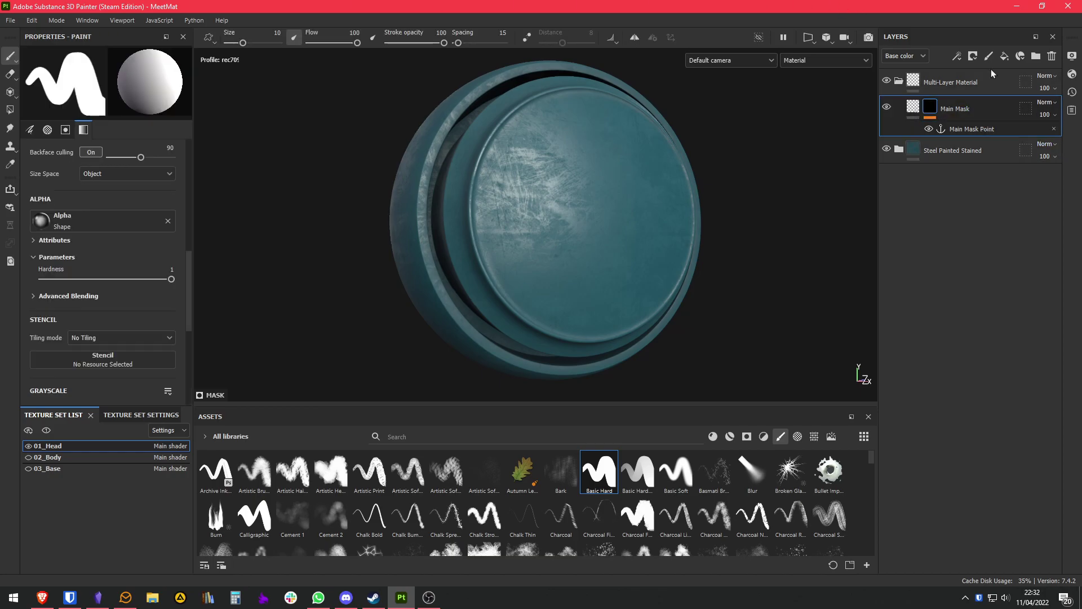
{"action": "left_click", "coordinate": [1036, 56]}
{"action": "double_click", "coordinate": [955, 106]}
{"action": "left_click", "coordinate": [951, 127]}
{"action": "left_click", "coordinate": [958, 113]}
{"action": "double_click", "coordinate": [953, 109]}
{"action": "type", "text": "Layer "}
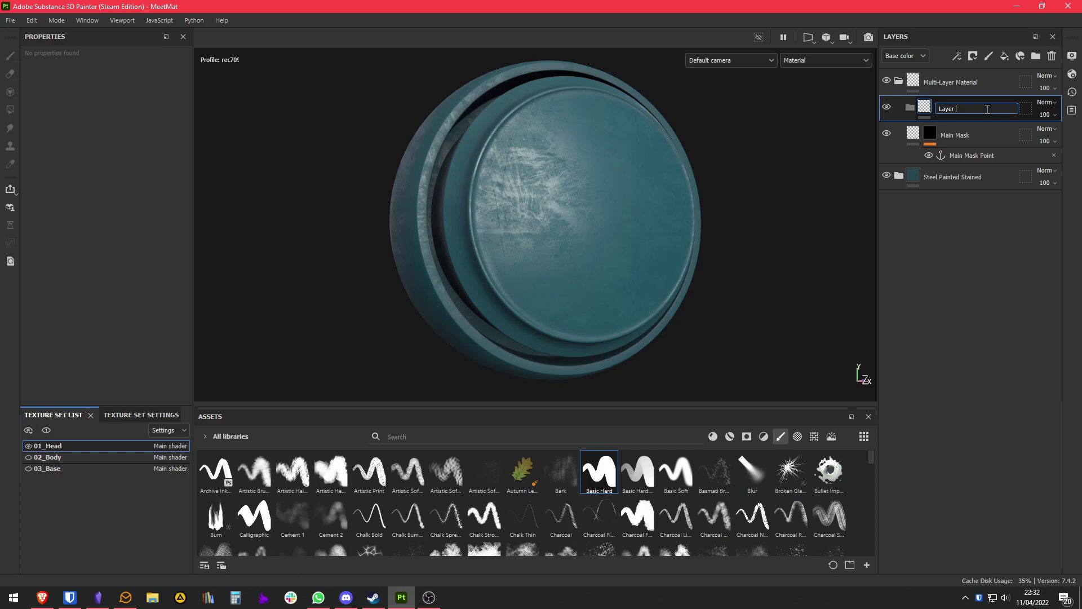
{"action": "type", "text": "1"}
{"action": "key", "text": "Return"}
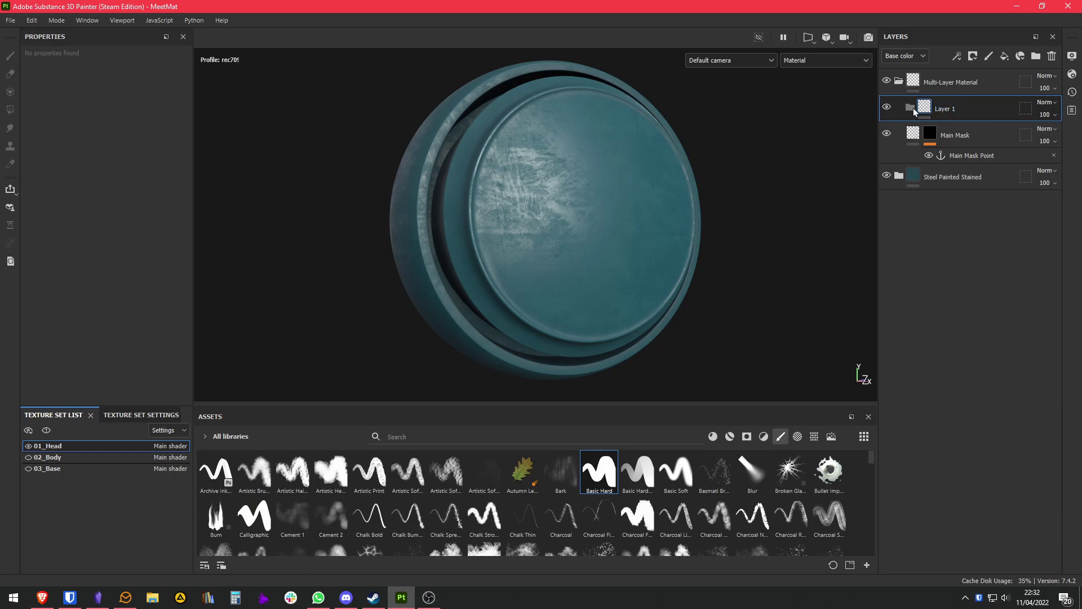
- Add a fill layer inside the Layer 1 folder with only its color channel enabled
{"action": "left_click", "coordinate": [1004, 58]}
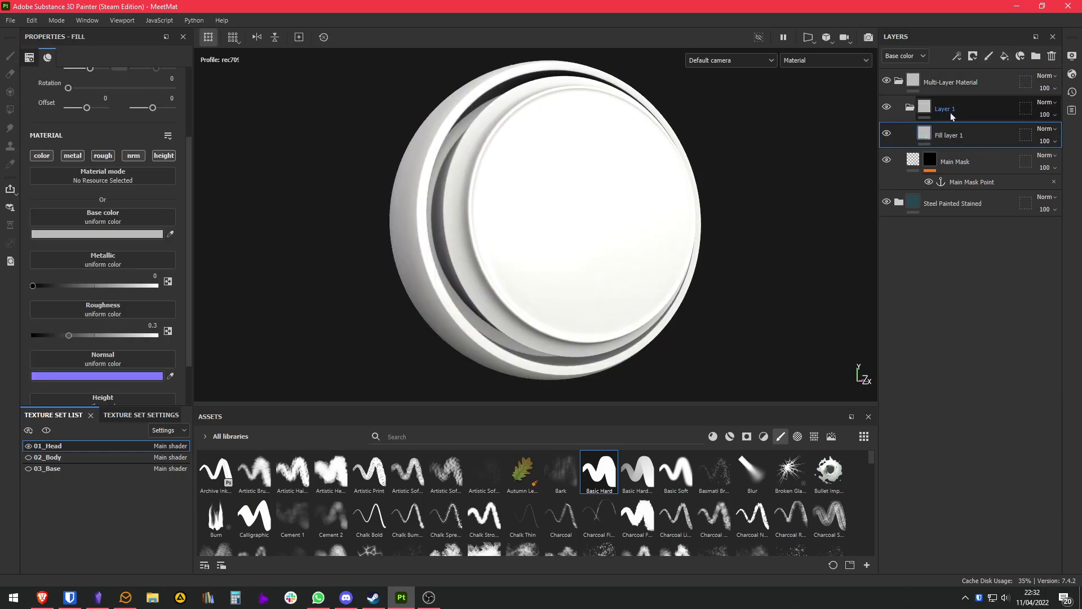
{"action": "left_click", "coordinate": [72, 155]}
{"action": "left_click", "coordinate": [103, 155]}
{"action": "left_click", "coordinate": [133, 155]}
{"action": "left_click", "coordinate": [163, 155]}
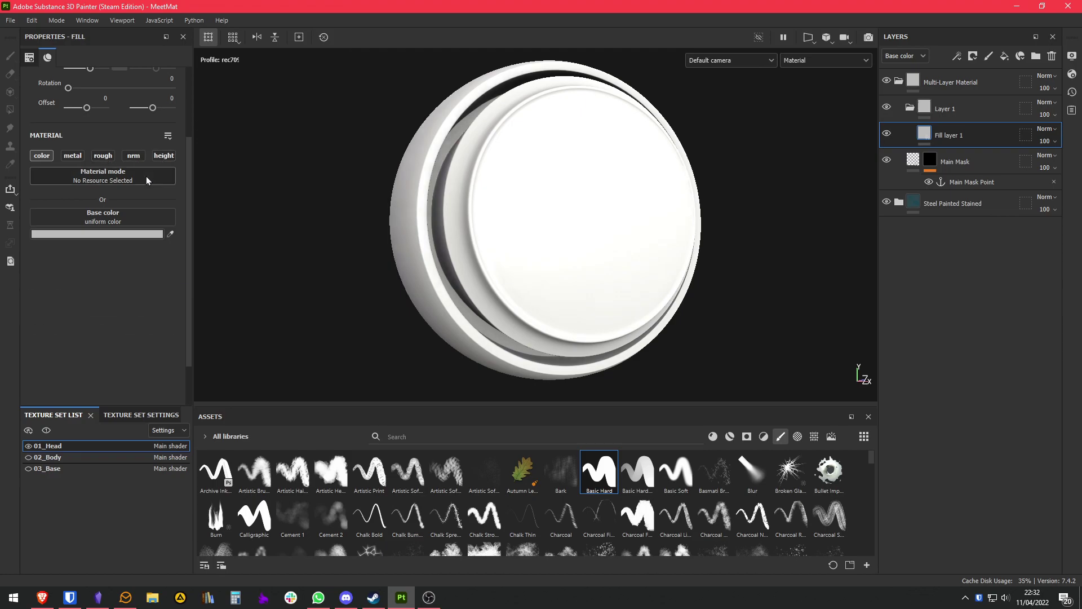
- Set the base color of the fill layer in Layer 1 to bright green, hex 23FF00
{"action": "left_click", "coordinate": [117, 234]}
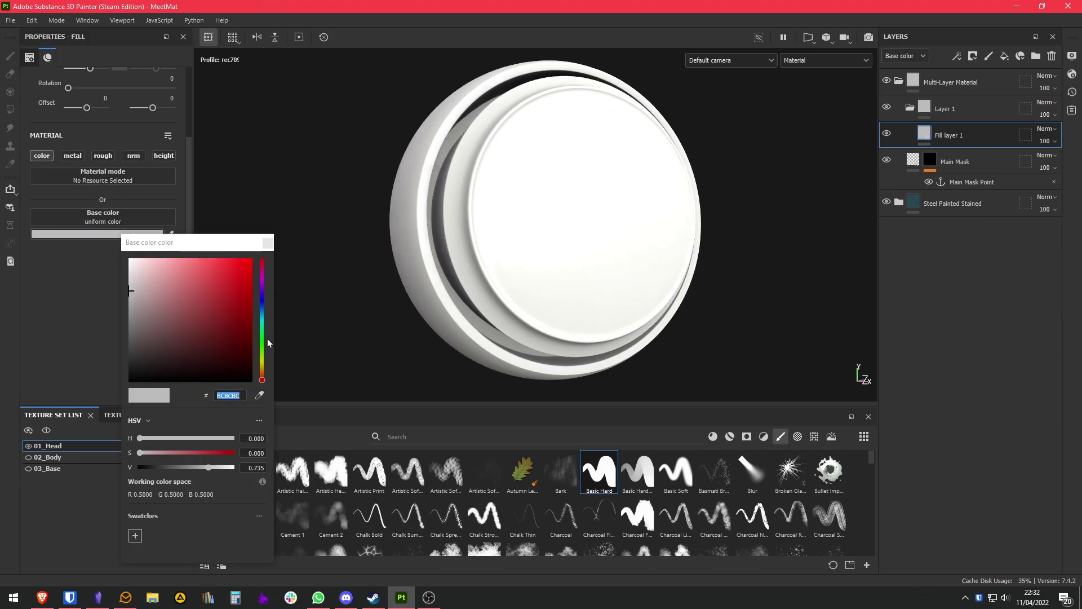
{"action": "left_click", "coordinate": [263, 343]}
{"action": "left_click_drag", "start_coordinate": [225, 323], "coordinate": [262, 252]}
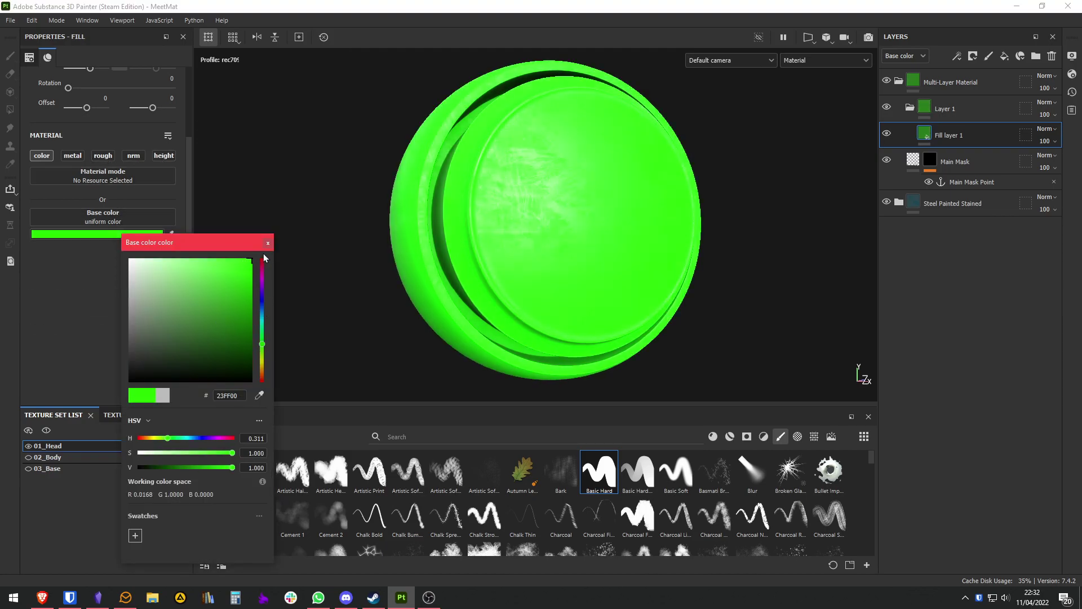
{"action": "left_click", "coordinate": [268, 242]}
- Give the Layer 1 folder a black mask and add a fill effect to that mask
{"action": "left_click", "coordinate": [957, 115]}
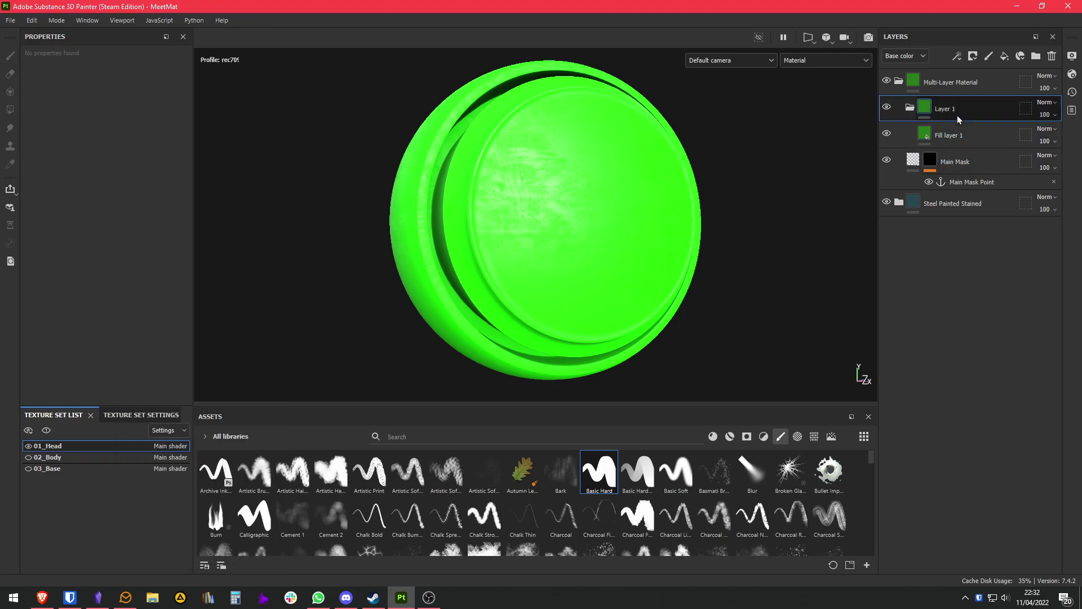
{"action": "right_click", "coordinate": [957, 115]}
{"action": "left_click", "coordinate": [979, 25]}
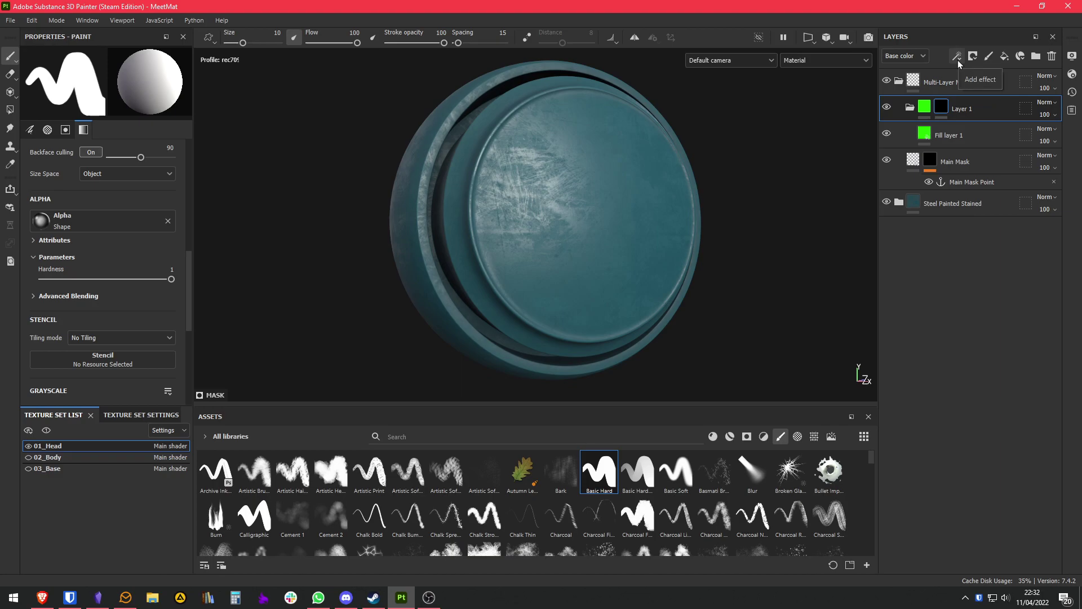
{"action": "left_click", "coordinate": [958, 60]}
{"action": "left_click", "coordinate": [995, 96]}
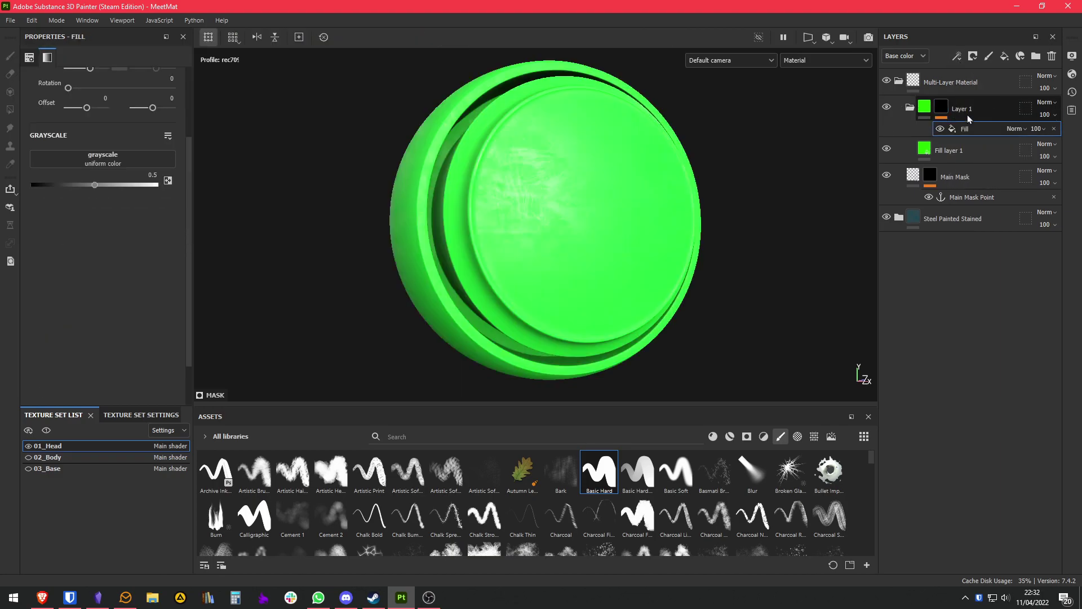
- Use the Main Mask Point anchor as the grayscale source of the fill in Layer 1's mask
{"action": "left_click", "coordinate": [99, 154]}
{"action": "left_click", "coordinate": [189, 169]}
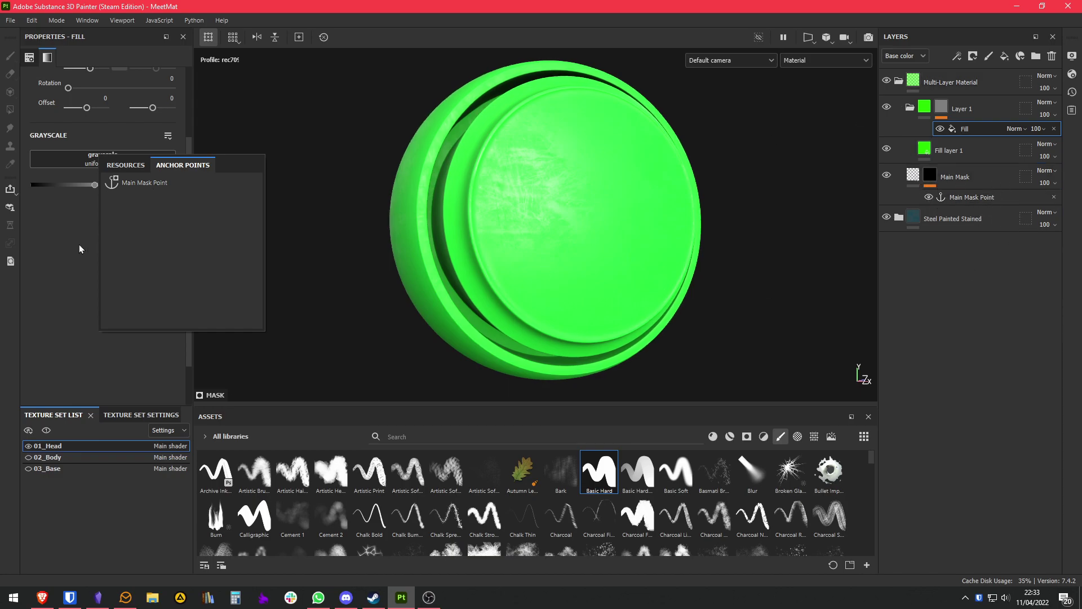
{"action": "left_click", "coordinate": [166, 185]}
- Paint a wavy stroke on the Main Mask layer's mask across the round face, using the Basic Hard brush at size 10
{"action": "scroll", "coordinate": [617, 240], "scroll_direction": "up", "scroll_amount": 3}
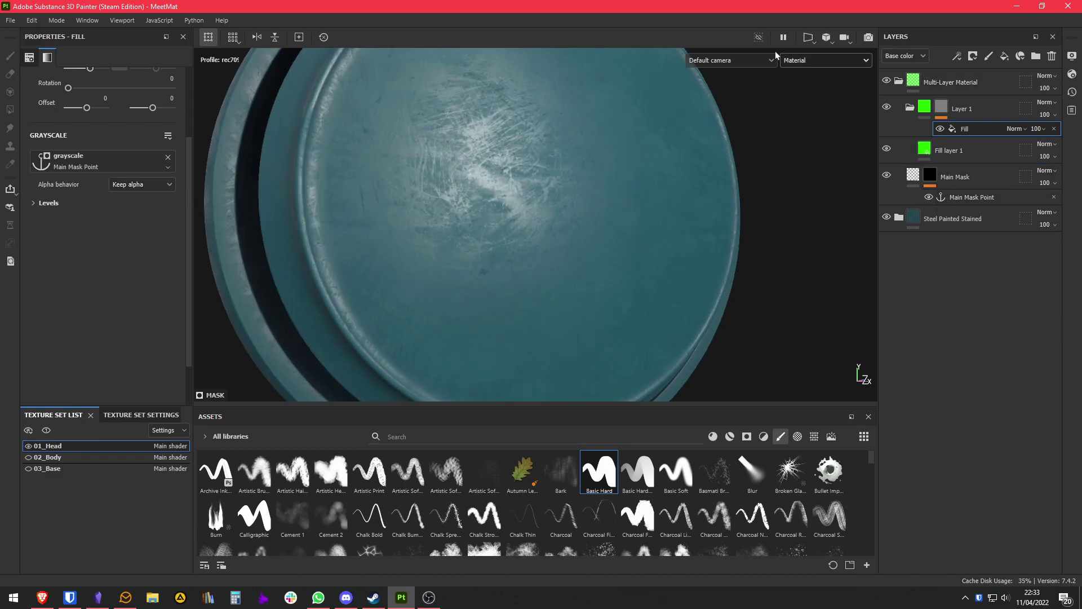
{"action": "left_click", "coordinate": [937, 175]}
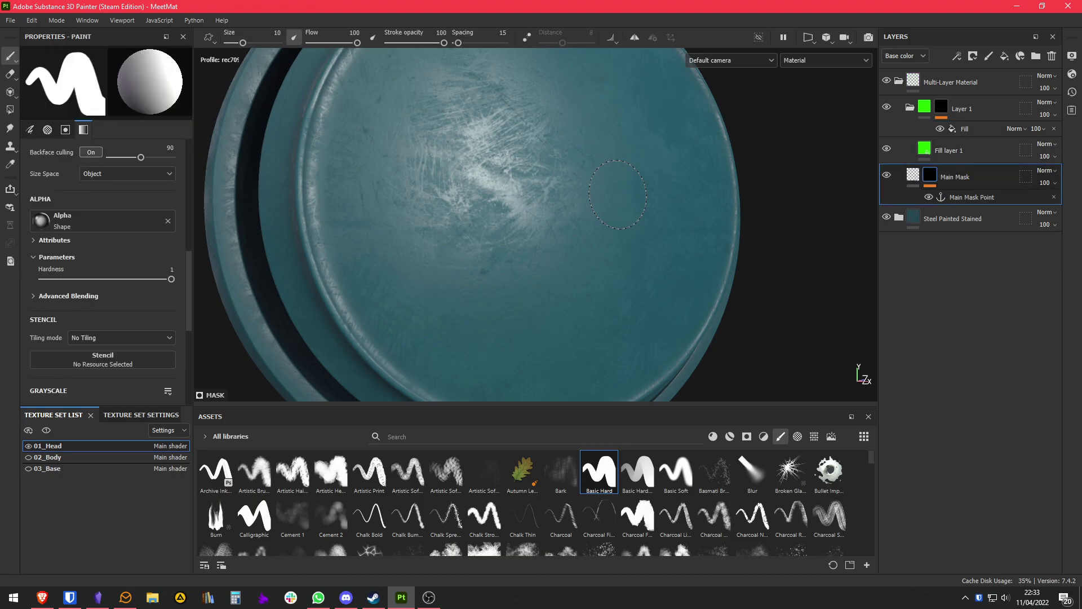
{"action": "mouse_move", "coordinate": [618, 195]}
{"action": "left_mouse_down", "text": "alt"}
{"action": "mouse_move", "coordinate": [524, 237]}
{"action": "mouse_move", "coordinate": [496, 194]}
{"action": "mouse_move", "coordinate": [533, 206]}
{"action": "mouse_move", "coordinate": [558, 266]}
{"action": "mouse_move", "coordinate": [586, 293]}
{"action": "mouse_move", "coordinate": [662, 265]}
{"action": "mouse_move", "coordinate": [690, 181]}
{"action": "left_mouse_up", "text": "alt"}
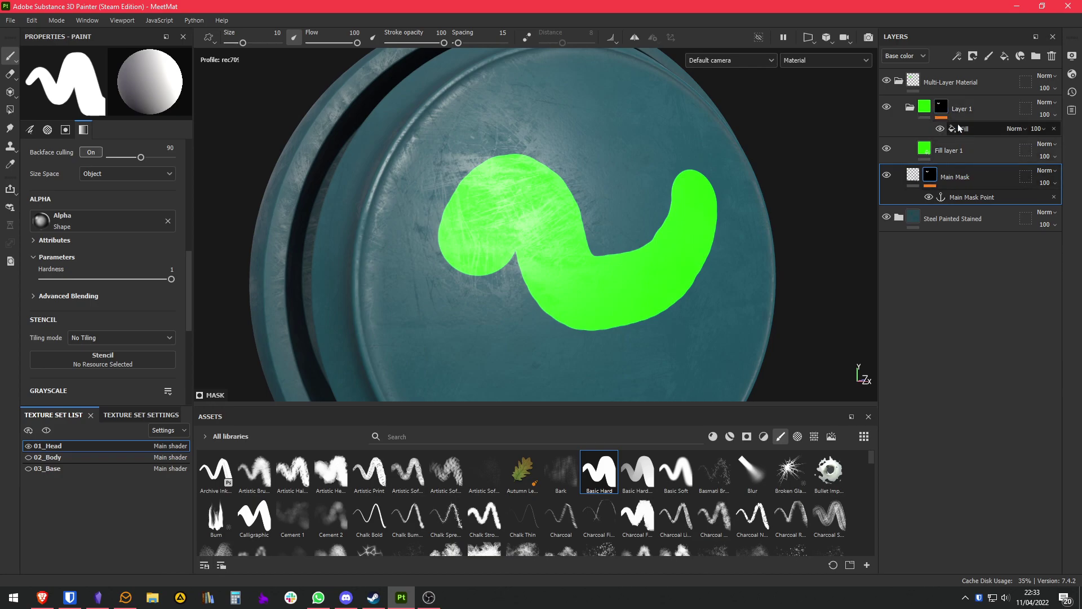
- Inspect the Layer 1 mask on its own and the references of the Main Mask Point anchor
{"action": "left_click", "coordinate": [940, 110], "text": "alt"}
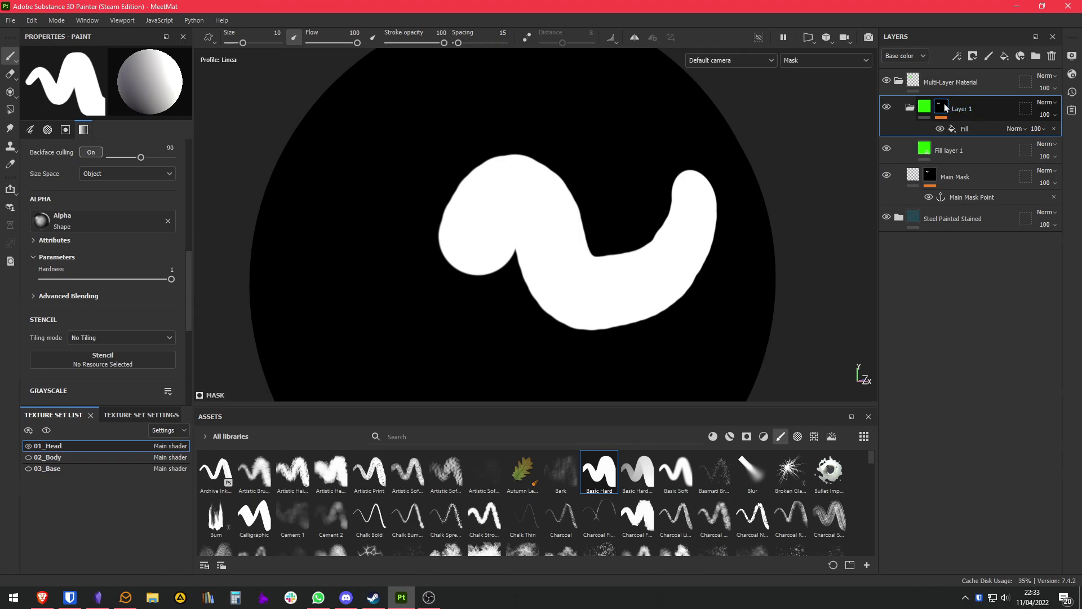
{"action": "left_click", "coordinate": [965, 195]}
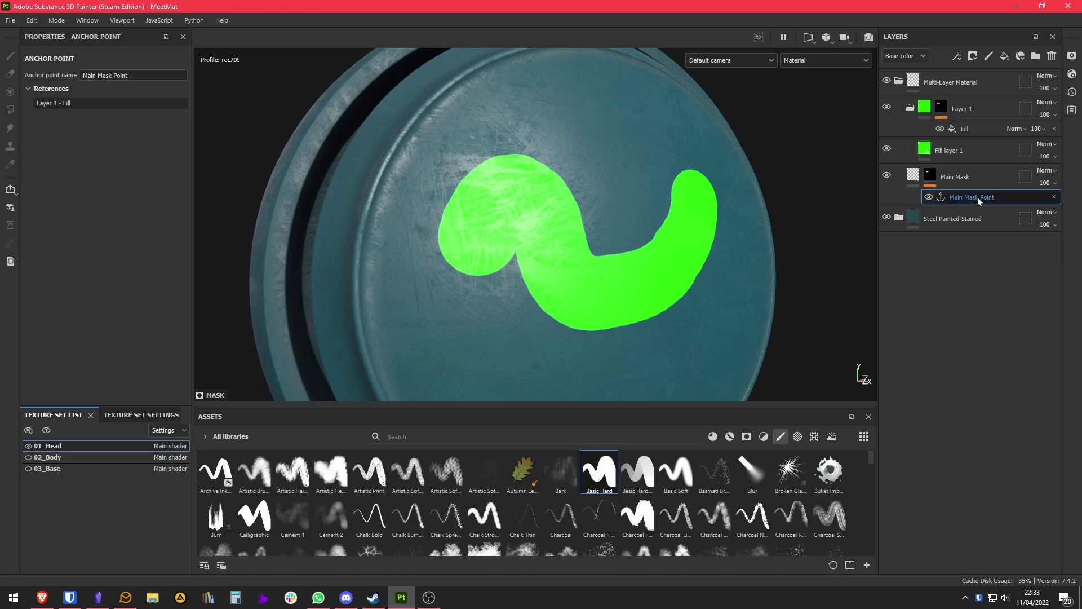
{"action": "left_click", "coordinate": [953, 181]}
{"action": "left_click", "coordinate": [964, 193]}
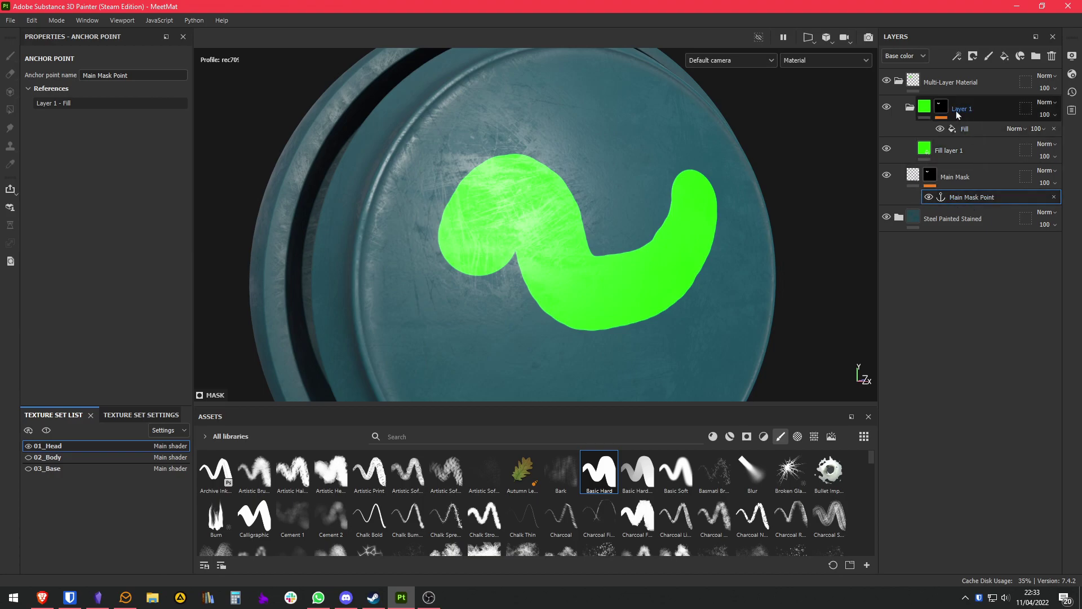
{"action": "left_click", "coordinate": [955, 110]}
{"action": "left_click", "coordinate": [981, 192]}
{"action": "left_click", "coordinate": [968, 179]}
{"action": "left_click", "coordinate": [949, 195]}
{"action": "left_click_drag", "start_coordinate": [695, 188], "coordinate": [669, 210], "text": "alt"}
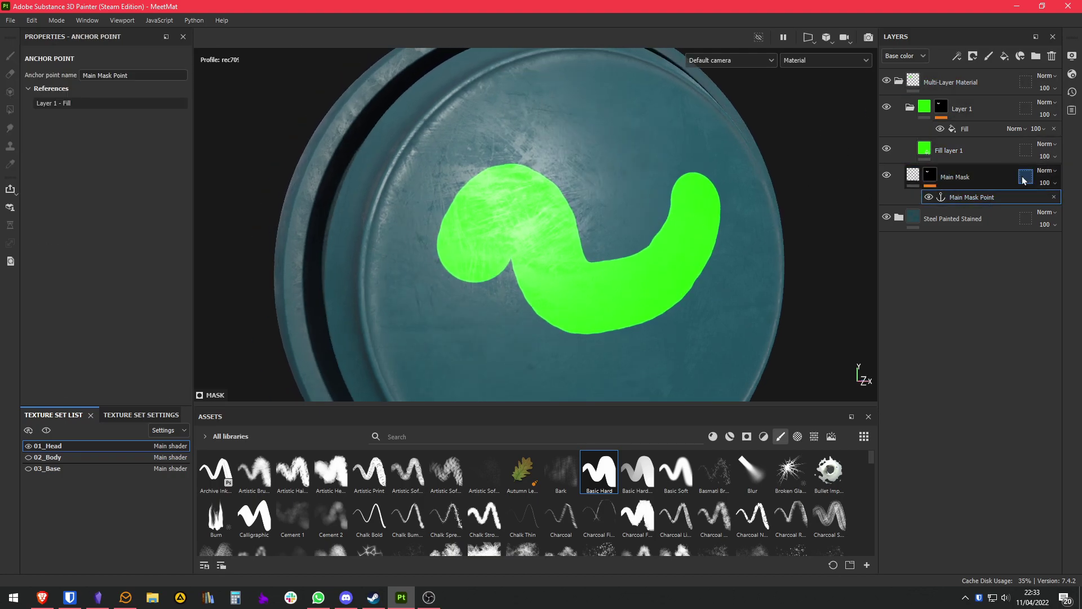
- Duplicate the Layer 1 folder and rename the copy as Layer 2
{"action": "left_click", "coordinate": [974, 116]}
{"action": "left_click", "coordinate": [909, 111]}
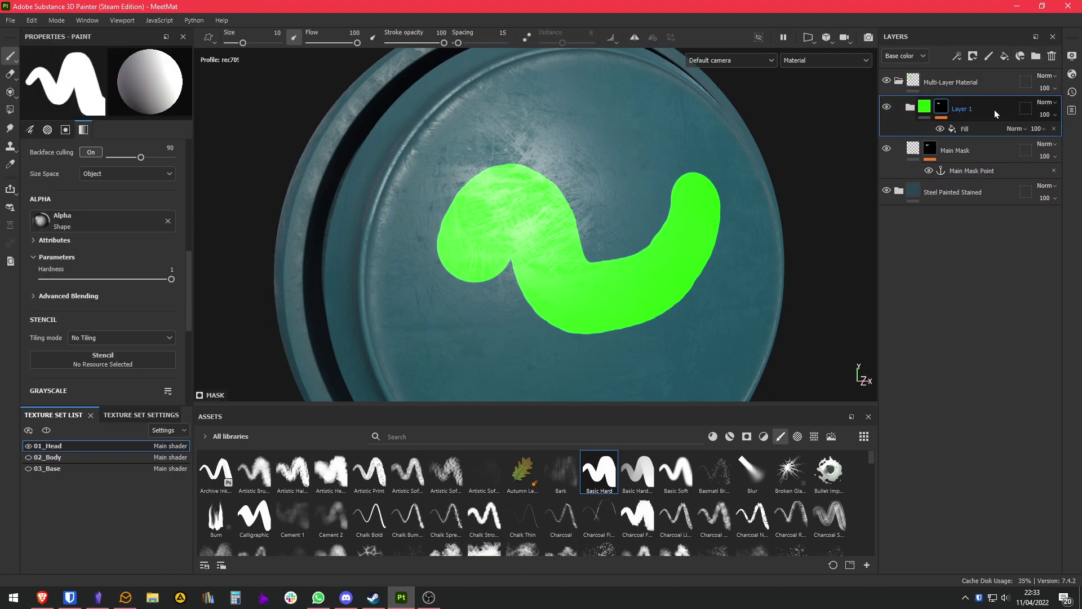
{"action": "key", "text": "ctrl+d"}
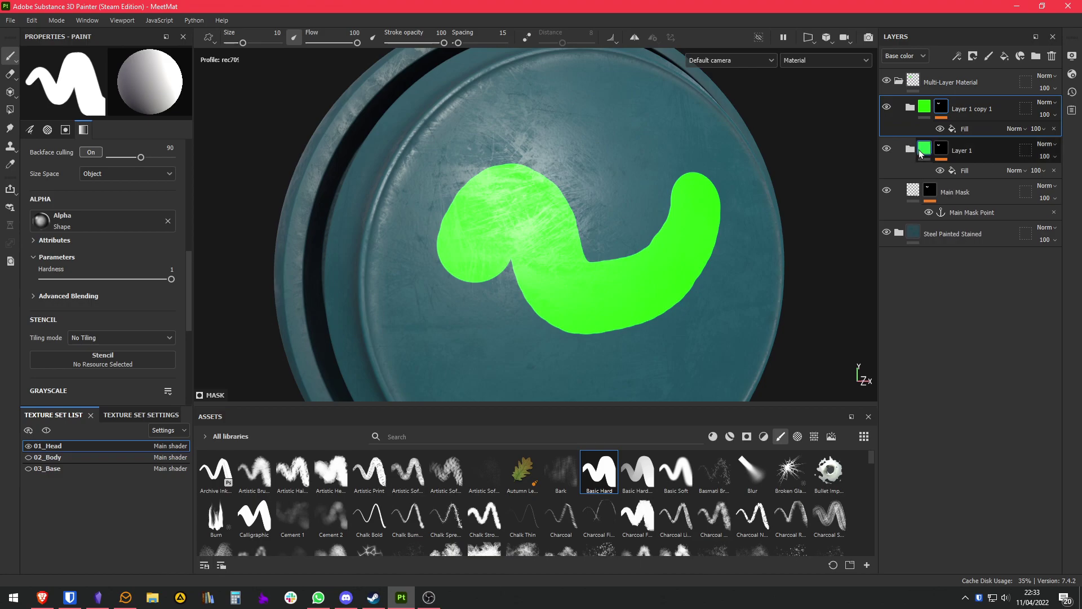
{"action": "double_click", "coordinate": [968, 109]}
{"action": "type", "text": "Layer 2"}
{"action": "key", "text": "Return"}
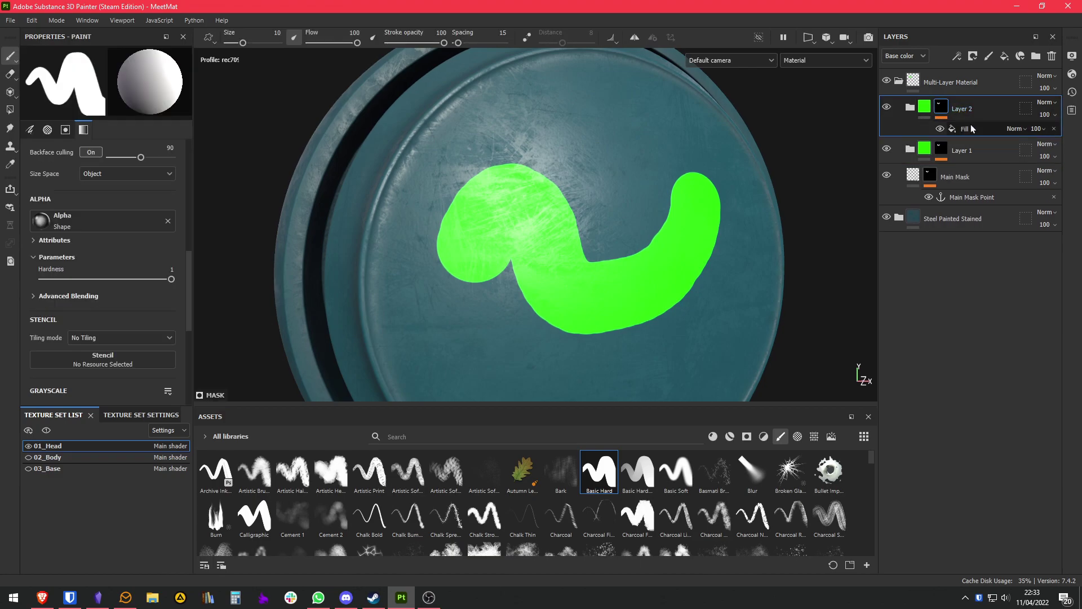
- Set the base color of the fill layer inside the Layer 2 folder to blue 0015FF
{"action": "left_click", "coordinate": [971, 129]}
{"action": "left_click", "coordinate": [909, 107]}
{"action": "left_click", "coordinate": [961, 148]}
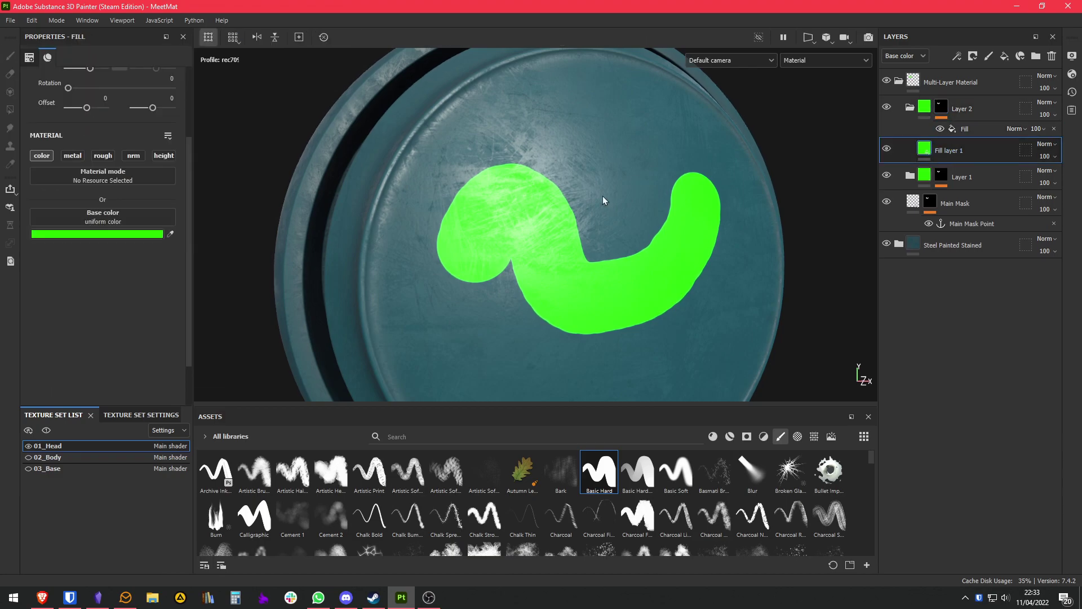
{"action": "left_click", "coordinate": [136, 239]}
{"action": "left_click_drag", "start_coordinate": [279, 317], "coordinate": [279, 306]}
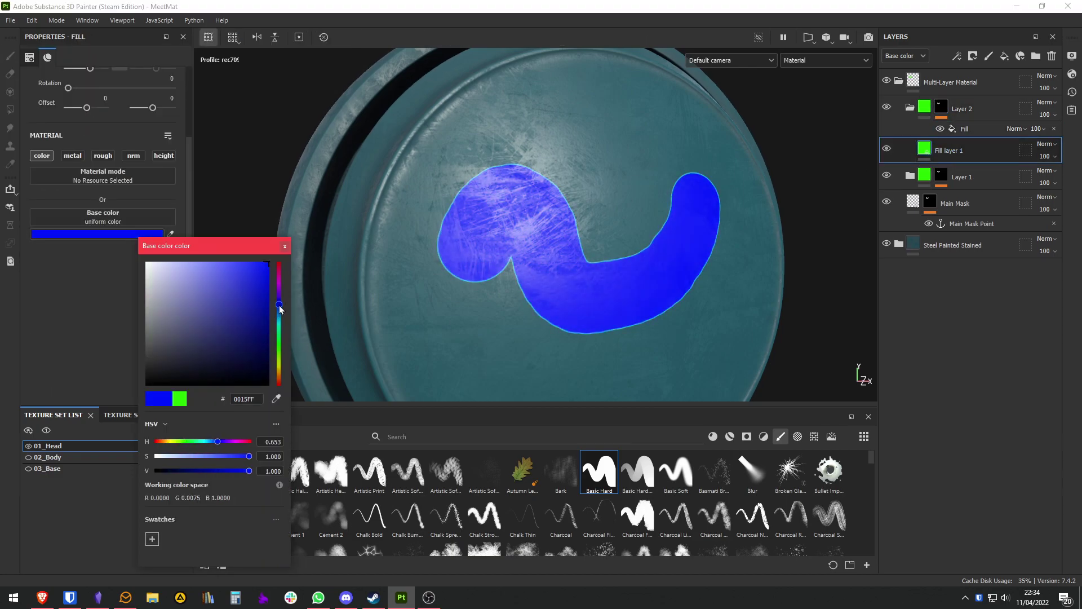
{"action": "left_click", "coordinate": [286, 246]}
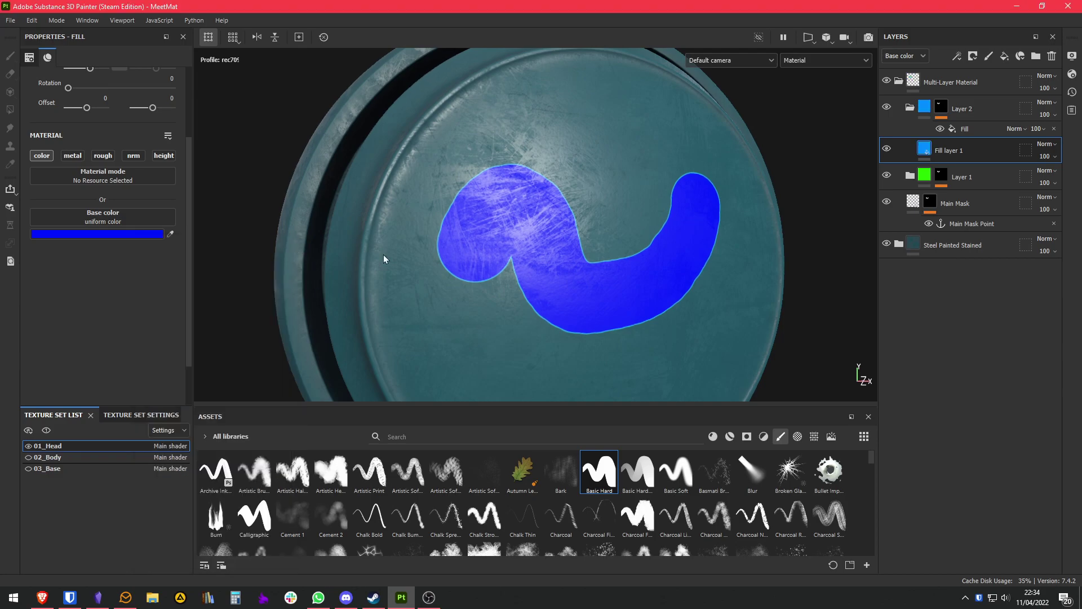
- Add a Levels effect to Layer 2's mask with an input minimum of 0.634 and a midtone of 7.031
{"action": "left_click", "coordinate": [985, 133]}
{"action": "scroll", "coordinate": [674, 219], "scroll_direction": "up", "scroll_amount": 4}
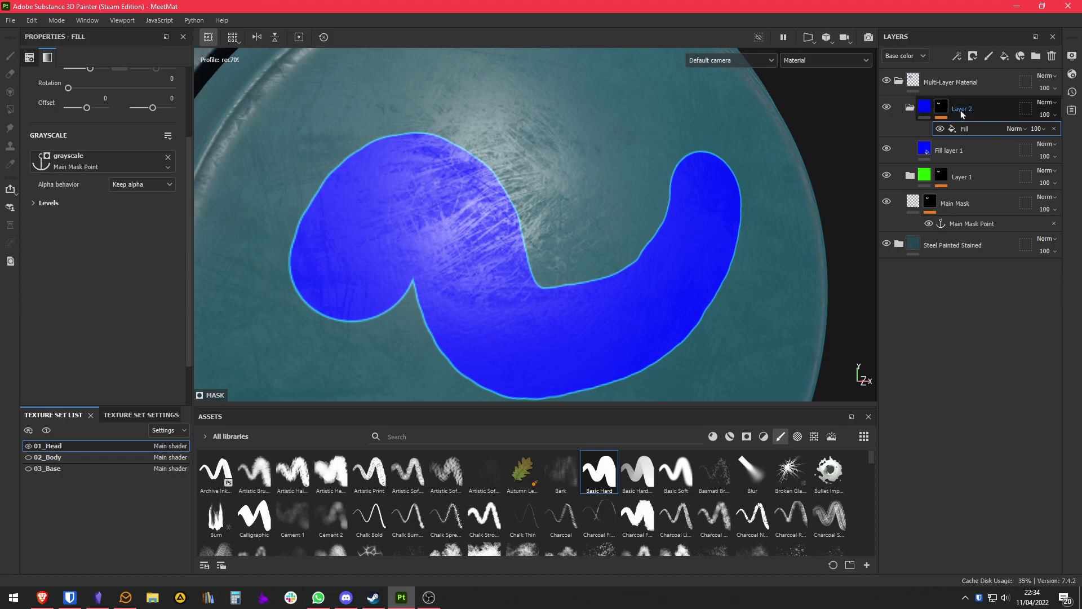
{"action": "scroll", "coordinate": [577, 248], "scroll_direction": "down", "scroll_amount": 4}
{"action": "scroll", "coordinate": [625, 190], "scroll_direction": "up", "scroll_amount": 3}
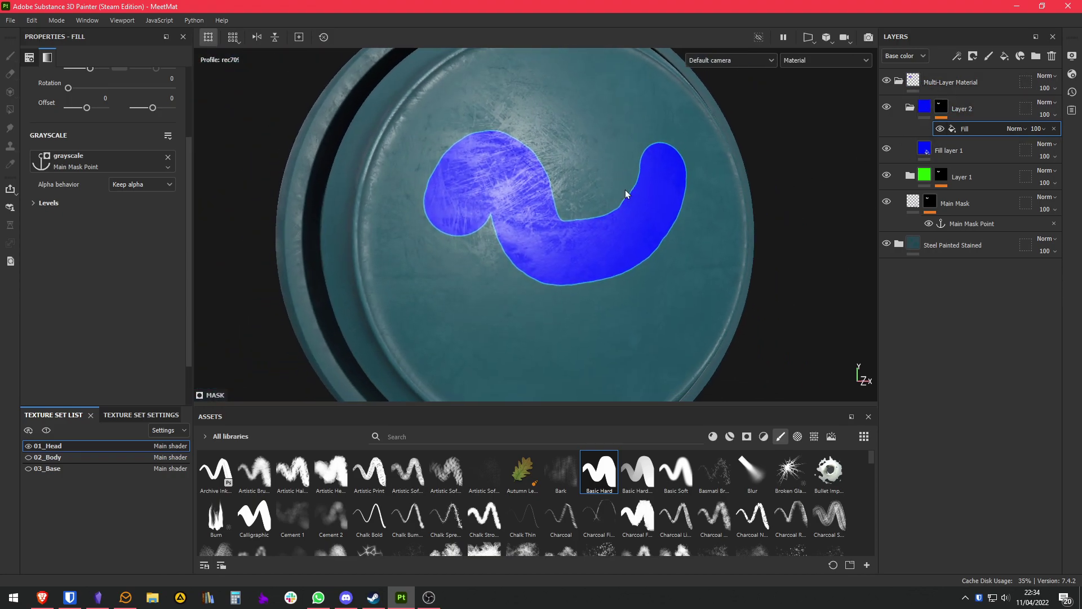
{"action": "left_click", "coordinate": [960, 55]}
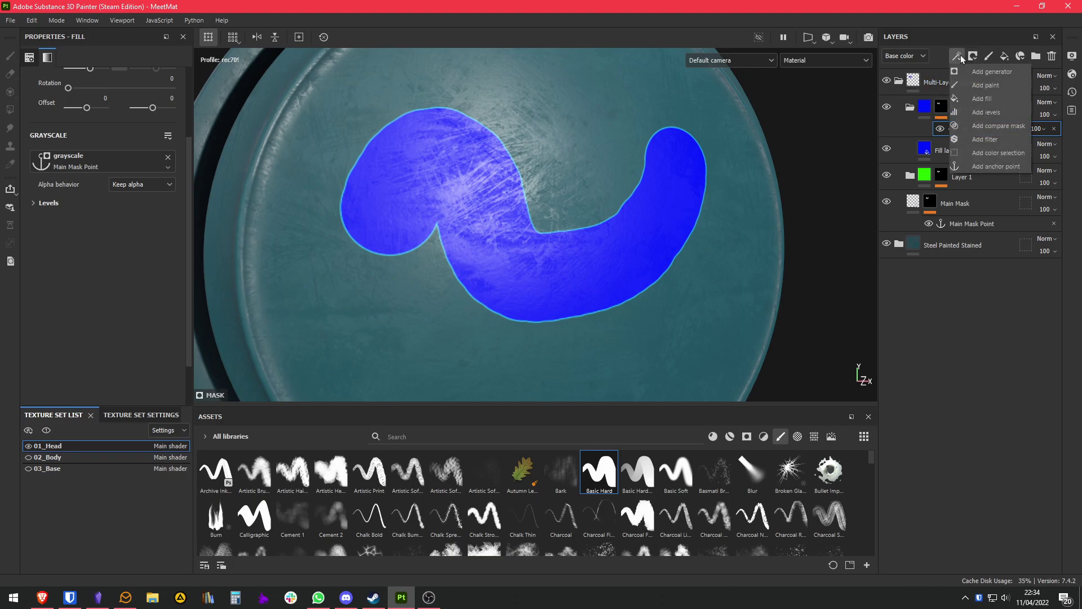
{"action": "left_click", "coordinate": [984, 110]}
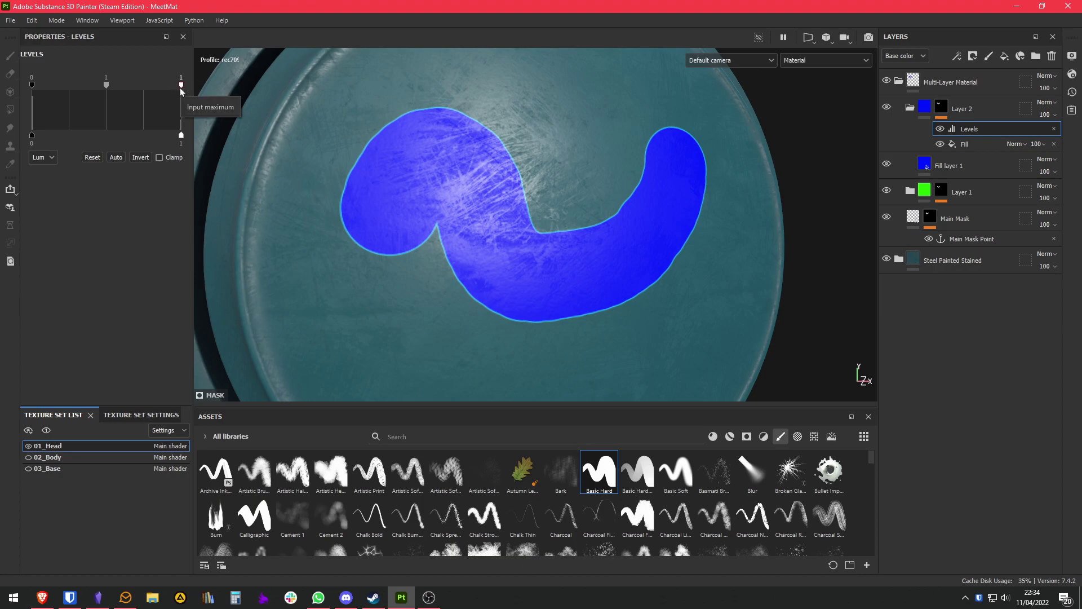
{"action": "mouse_move", "coordinate": [181, 87]}
{"action": "left_mouse_down"}
{"action": "mouse_move", "coordinate": [140, 87]}
{"action": "mouse_move", "coordinate": [181, 86]}
{"action": "left_mouse_up"}
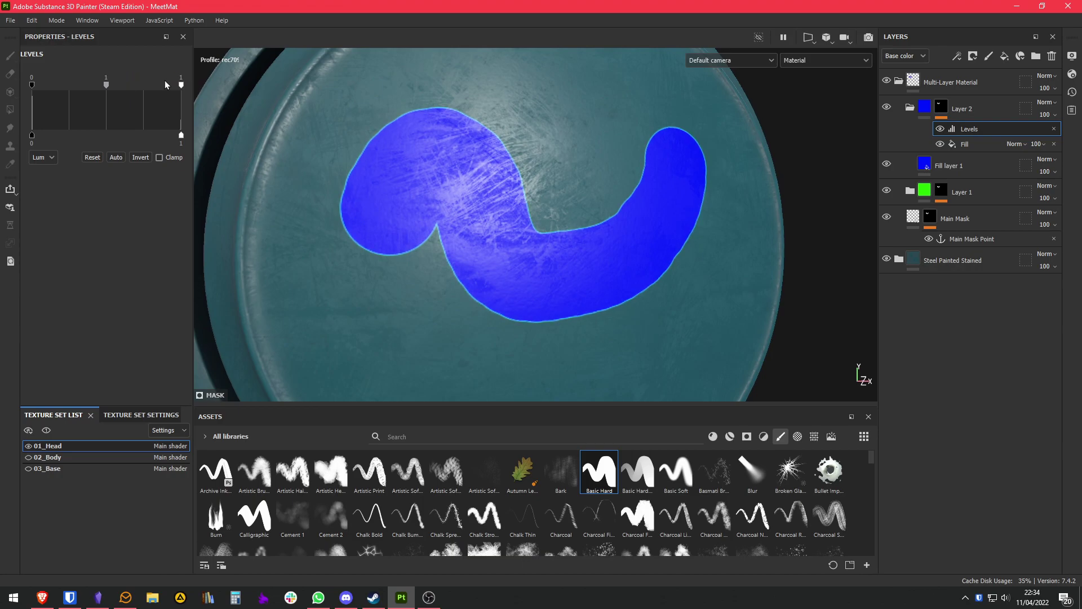
{"action": "left_click_drag", "start_coordinate": [33, 85], "coordinate": [165, 88]}
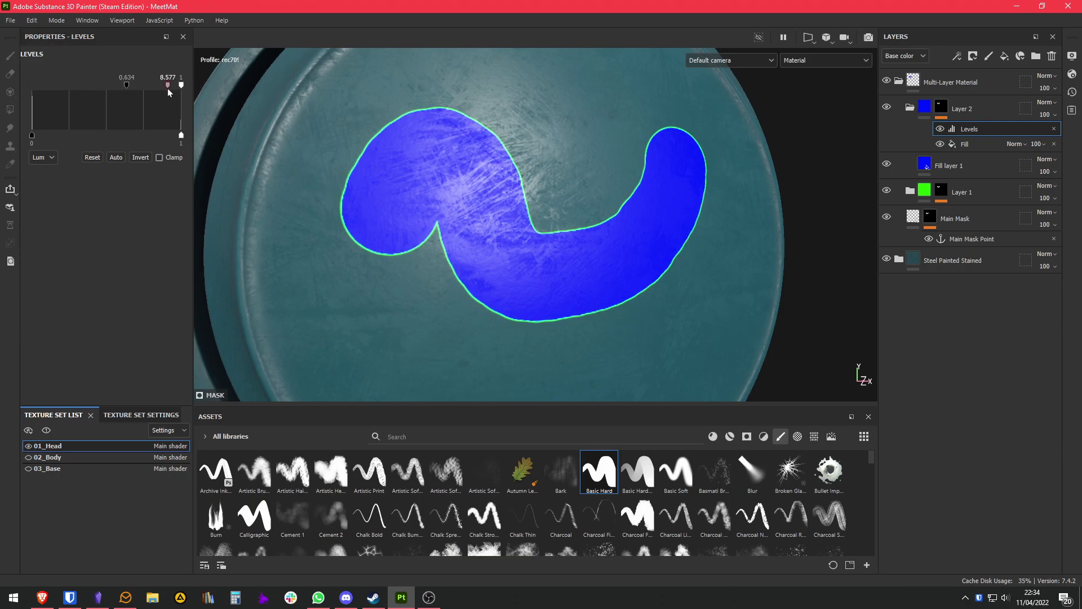
{"action": "mouse_move", "coordinate": [33, 142]}
{"action": "left_mouse_down"}
{"action": "mouse_move", "coordinate": [97, 141]}
{"action": "mouse_move", "coordinate": [25, 143]}
{"action": "left_mouse_up"}
{"action": "left_click_drag", "start_coordinate": [182, 140], "coordinate": [224, 143]}
- View the Layer 2 mask on its own to check its edges, and return to the material view
{"action": "scroll", "coordinate": [685, 272], "scroll_direction": "up", "scroll_amount": 3}
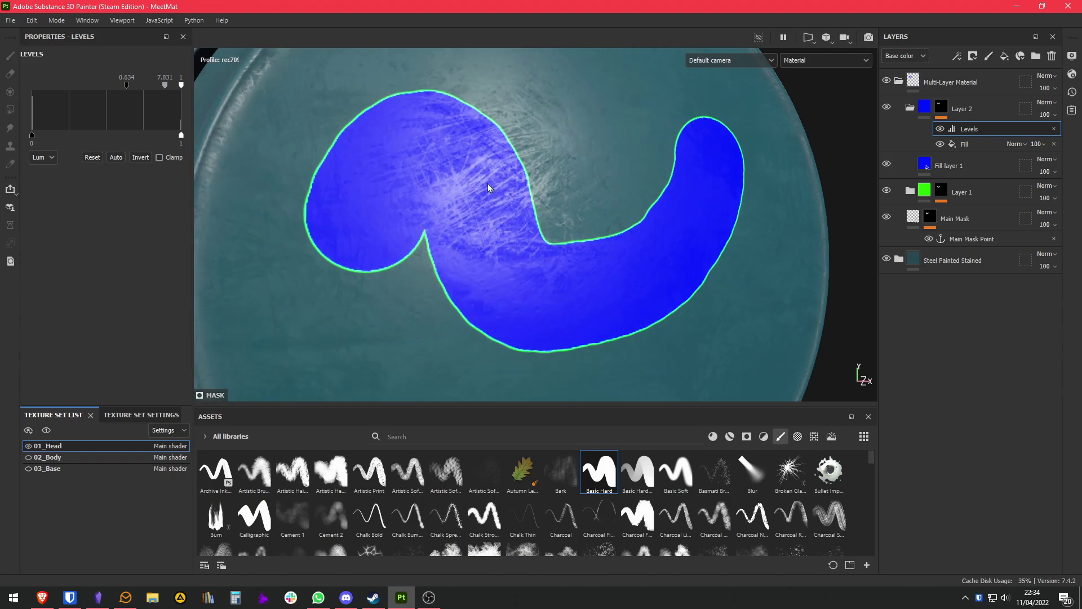
{"action": "key", "text": "c"}
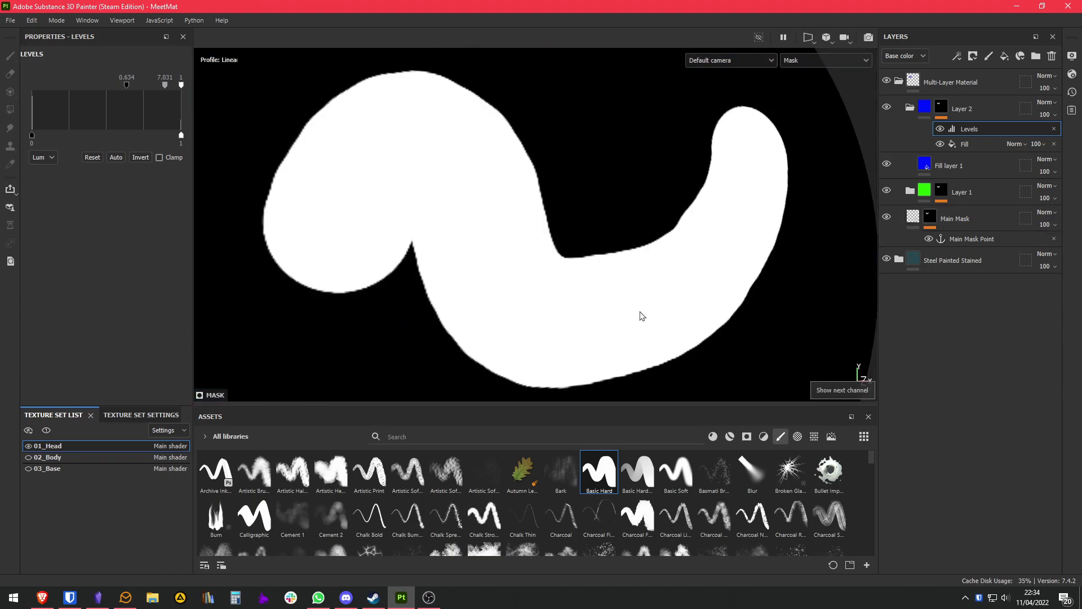
{"action": "key", "text": "m"}
- Add a Blur filter beneath the Main Mask Point anchor in the Main Mask layer's mask, with a blur intensity of 3.91
{"action": "left_click", "coordinate": [975, 239]}
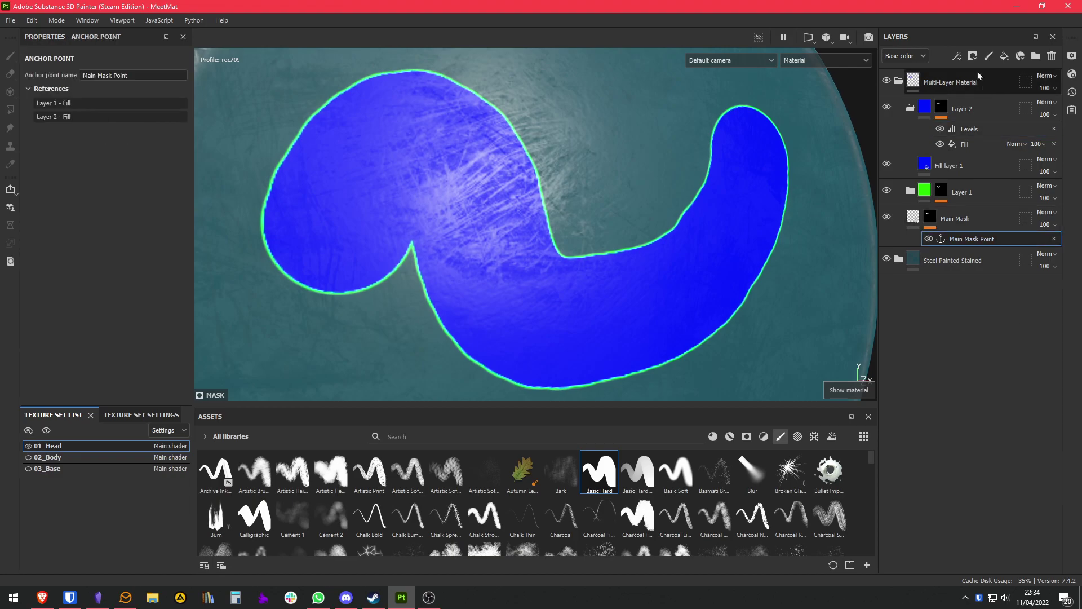
{"action": "left_click", "coordinate": [956, 58]}
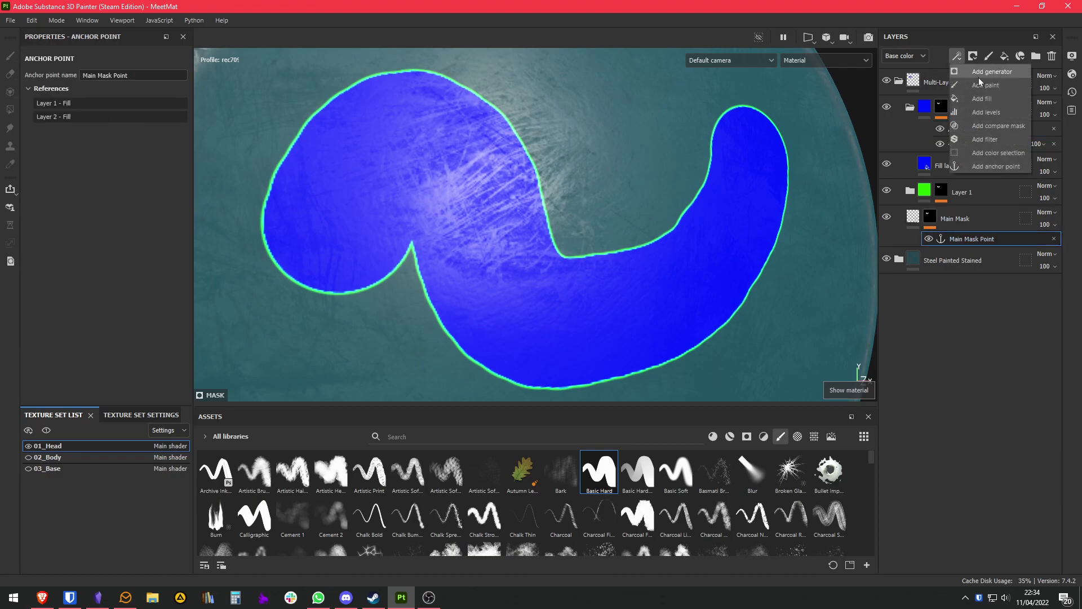
{"action": "left_click", "coordinate": [1008, 139]}
{"action": "left_click", "coordinate": [98, 92]}
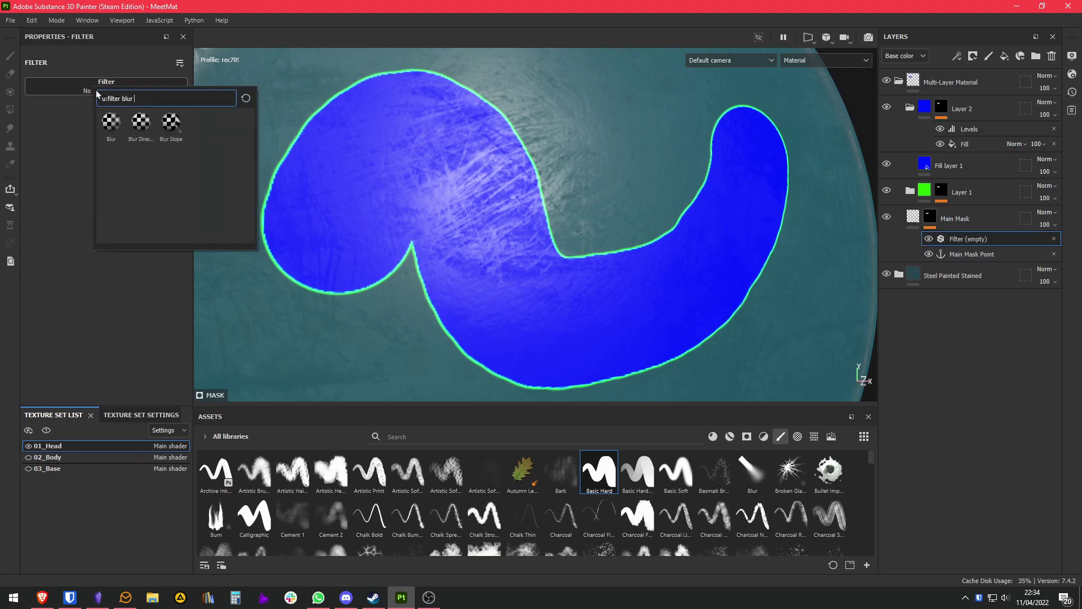
{"action": "left_click", "coordinate": [122, 123]}
{"action": "left_click_drag", "start_coordinate": [972, 238], "coordinate": [976, 255]}
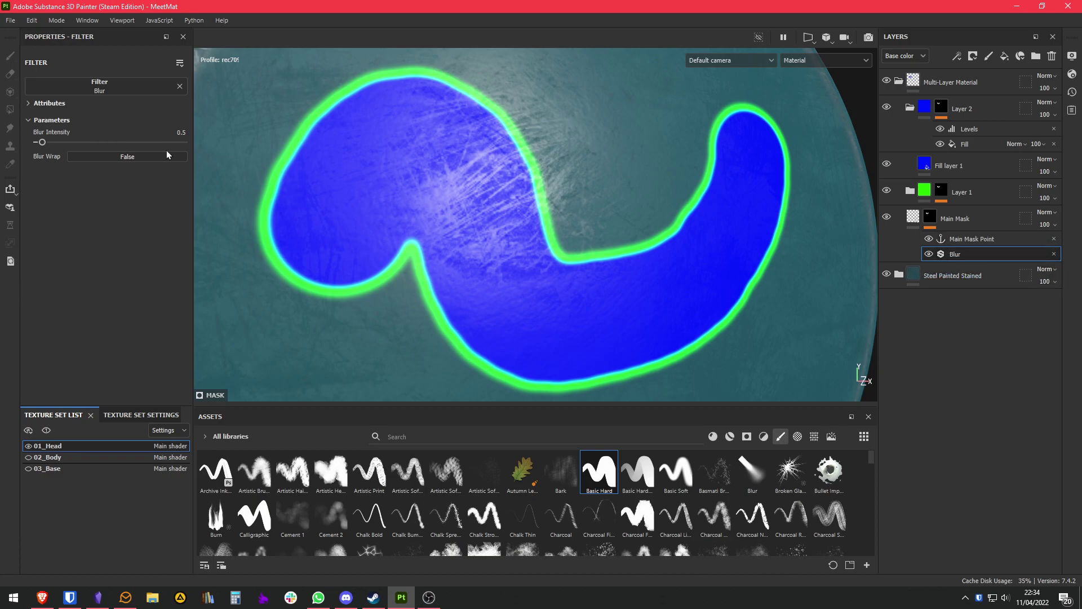
{"action": "left_click_drag", "start_coordinate": [60, 141], "coordinate": [76, 144]}
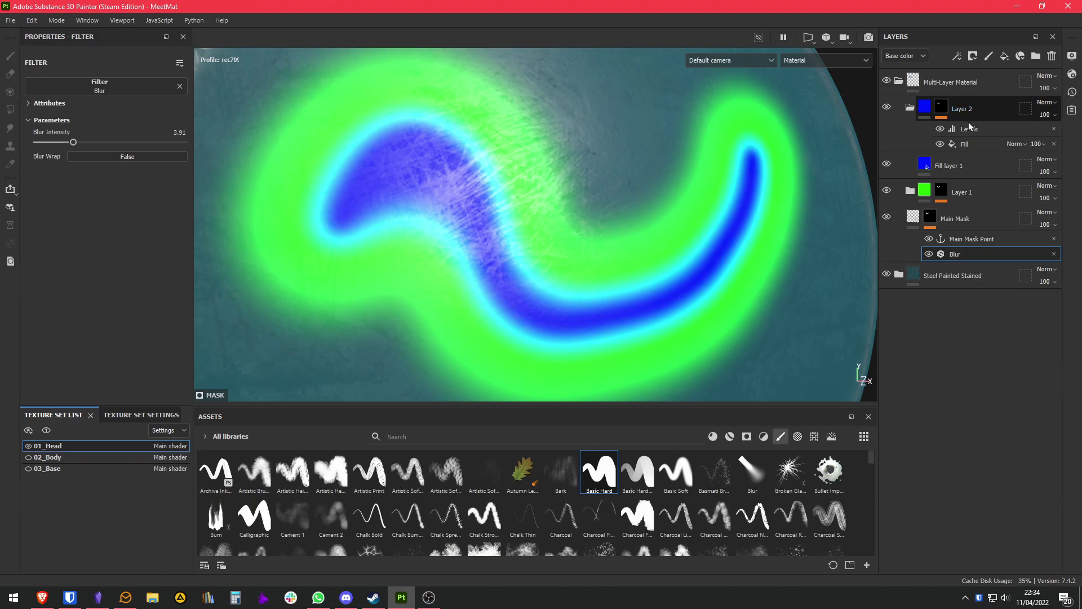
- Compare the Layer 1 and Layer 2 masks by viewing each one on its own
{"action": "left_click", "coordinate": [945, 193]}
{"action": "left_click", "coordinate": [945, 194], "text": "alt"}
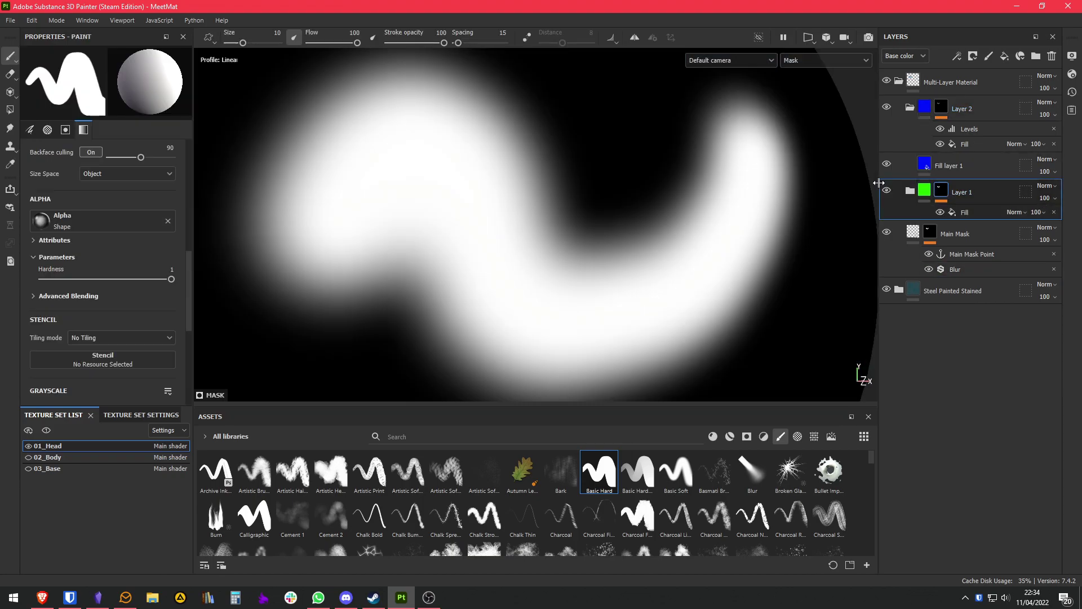
{"action": "scroll", "coordinate": [411, 254], "scroll_direction": "down", "scroll_amount": 1}
{"action": "scroll", "coordinate": [412, 268], "scroll_direction": "down", "scroll_amount": 2}
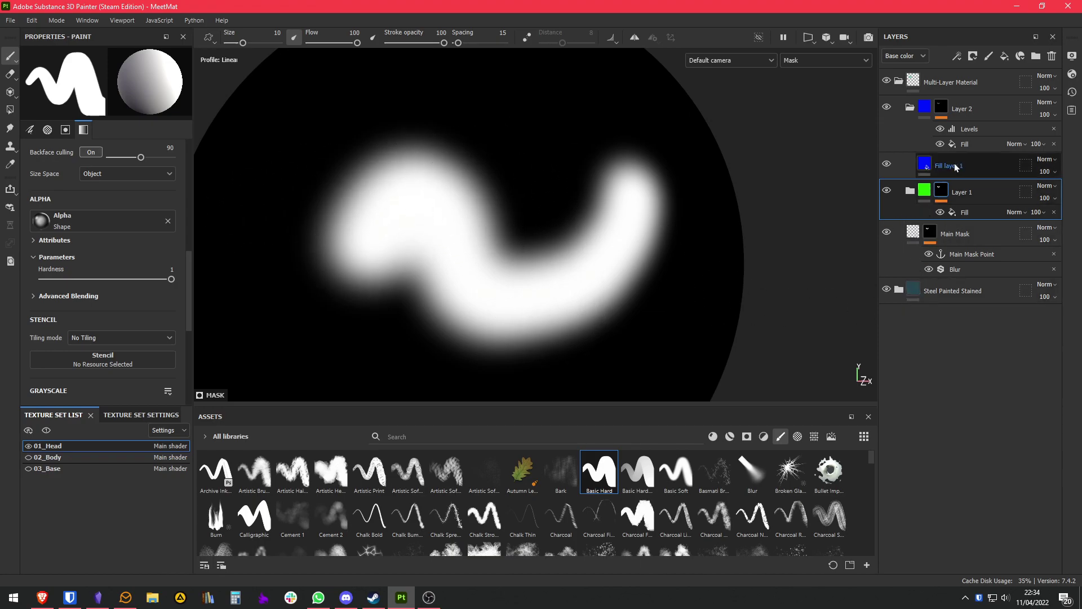
{"action": "left_click", "coordinate": [945, 113]}
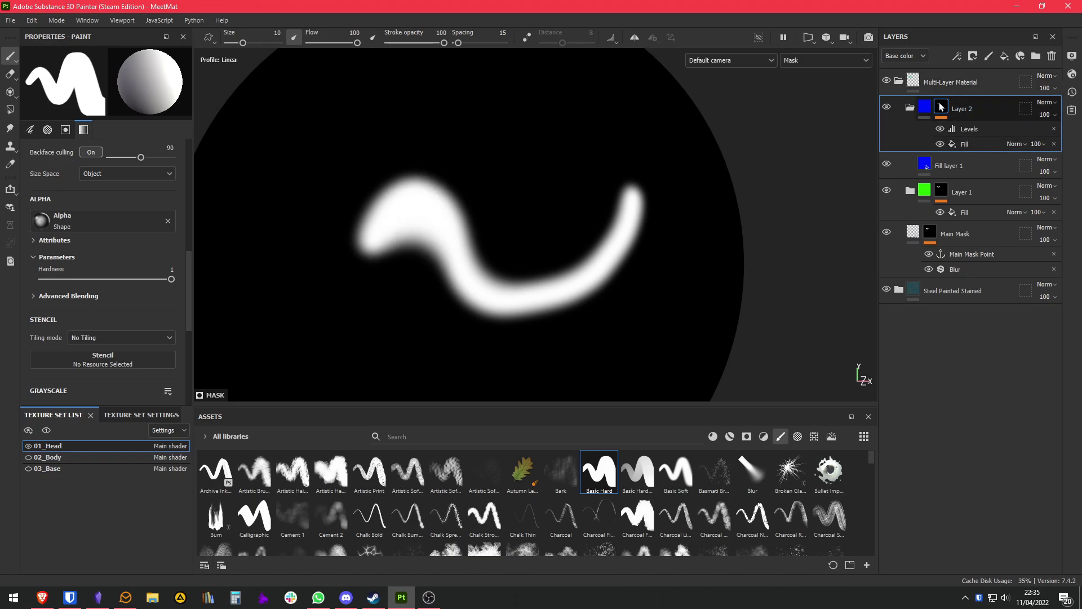
{"action": "left_click", "coordinate": [904, 108]}
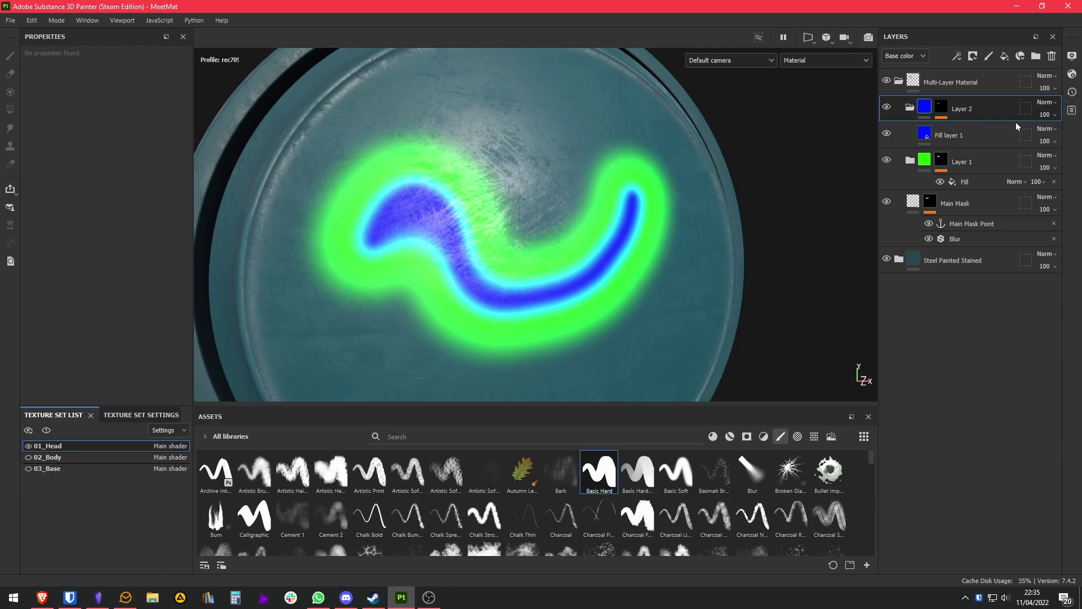
- Duplicate the Layer 2 folder and rename the copy as Layer 3
{"action": "key", "text": "ctrl+d"}
{"action": "double_click", "coordinate": [971, 108]}
{"action": "key", "text": "End"}
{"action": "key", "text": "BackSpace"}
{"action": "type", "text": "3"}
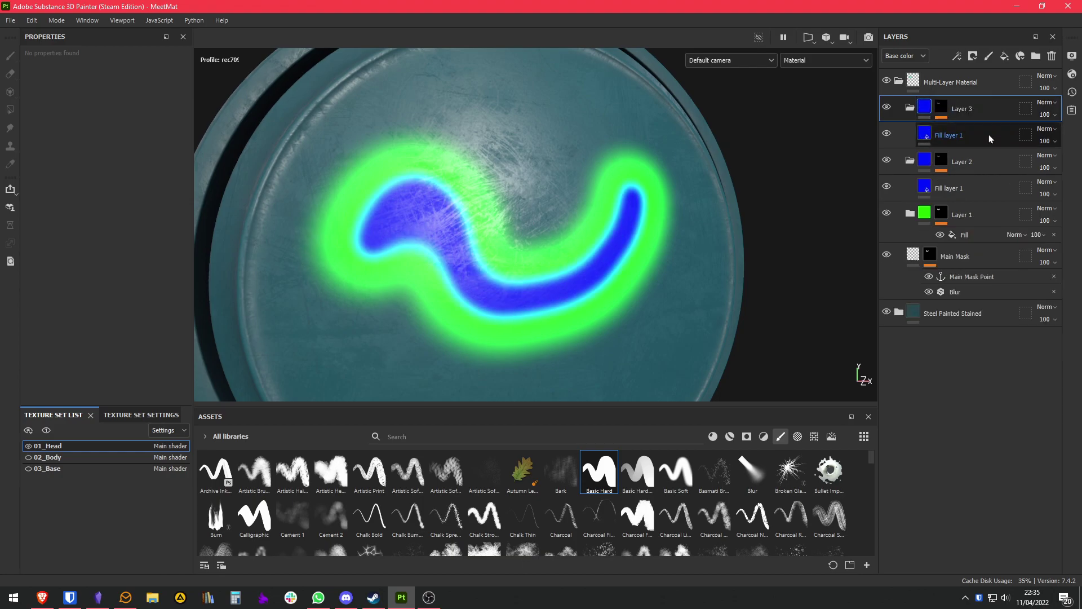
- Set the base color of the fill layer inside the Layer 3 folder to red
{"action": "left_click", "coordinate": [988, 134]}
{"action": "left_click", "coordinate": [72, 236]}
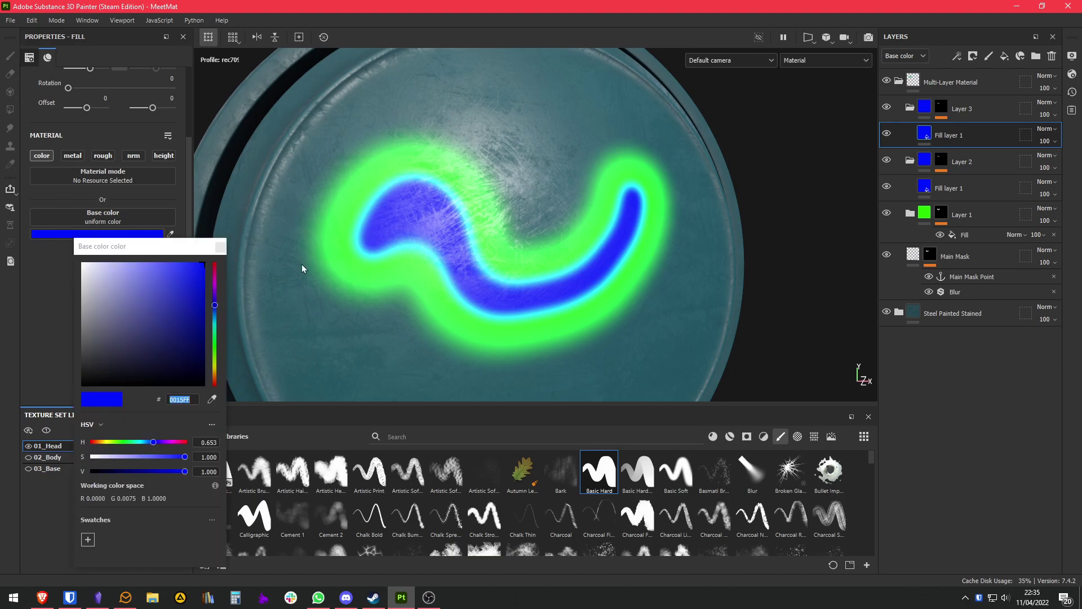
{"action": "left_click_drag", "start_coordinate": [219, 275], "coordinate": [221, 242]}
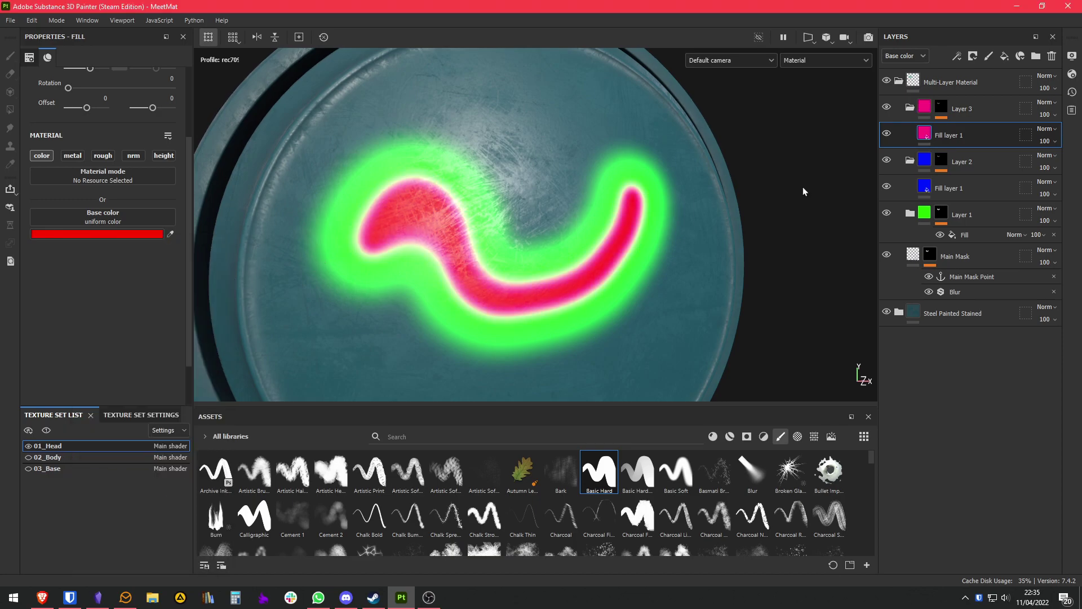
- Adjust the Levels on Layer 3's mask to an input minimum of 0.917, a midtone of 16 and an output maximum of 0.43
{"action": "left_click", "coordinate": [947, 108]}
{"action": "left_click", "coordinate": [978, 127]}
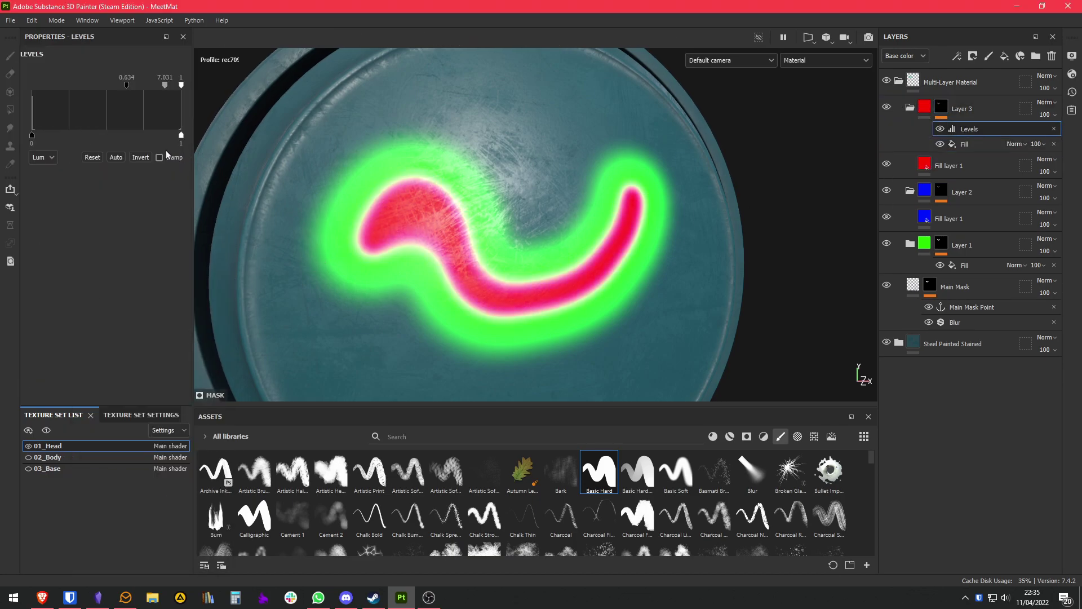
{"action": "left_click_drag", "start_coordinate": [130, 86], "coordinate": [169, 86]}
{"action": "mouse_move", "coordinate": [32, 136]}
{"action": "left_mouse_down"}
{"action": "mouse_move", "coordinate": [123, 140]}
{"action": "mouse_move", "coordinate": [32, 140]}
{"action": "left_mouse_up"}
{"action": "left_click_drag", "start_coordinate": [155, 138], "coordinate": [100, 137]}
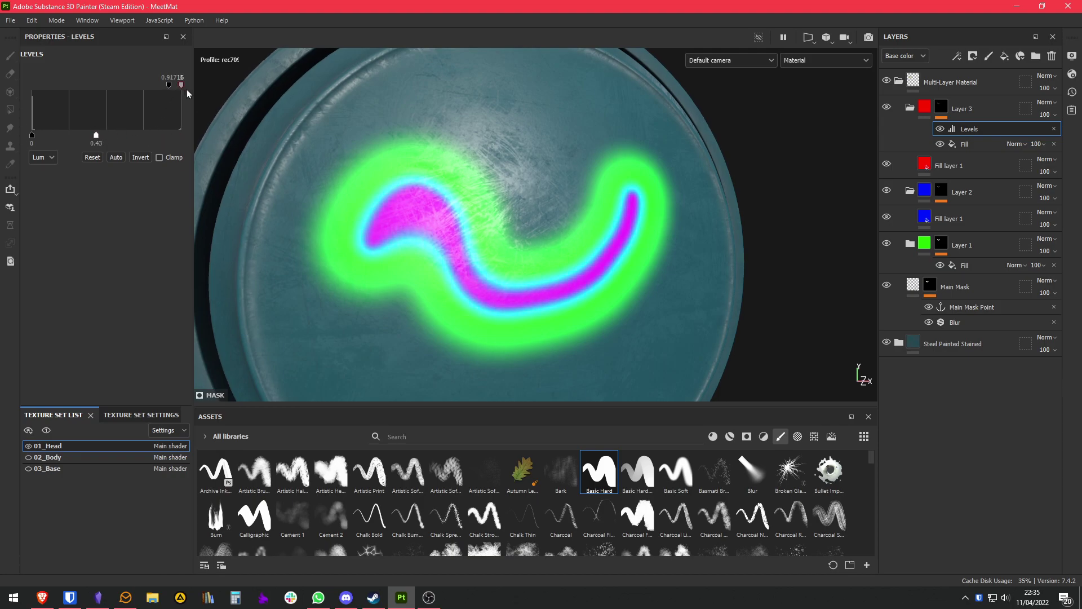
- Increase the Main Mask's blur intensity and lower the midtone of Layer 2's mask Levels to 0.855
{"action": "left_click", "coordinate": [958, 322]}
{"action": "left_click_drag", "start_coordinate": [96, 141], "coordinate": [105, 143]}
{"action": "left_click", "coordinate": [968, 199]}
{"action": "key", "text": "ctrl+v"}
{"action": "left_click_drag", "start_coordinate": [163, 84], "coordinate": [150, 86]}
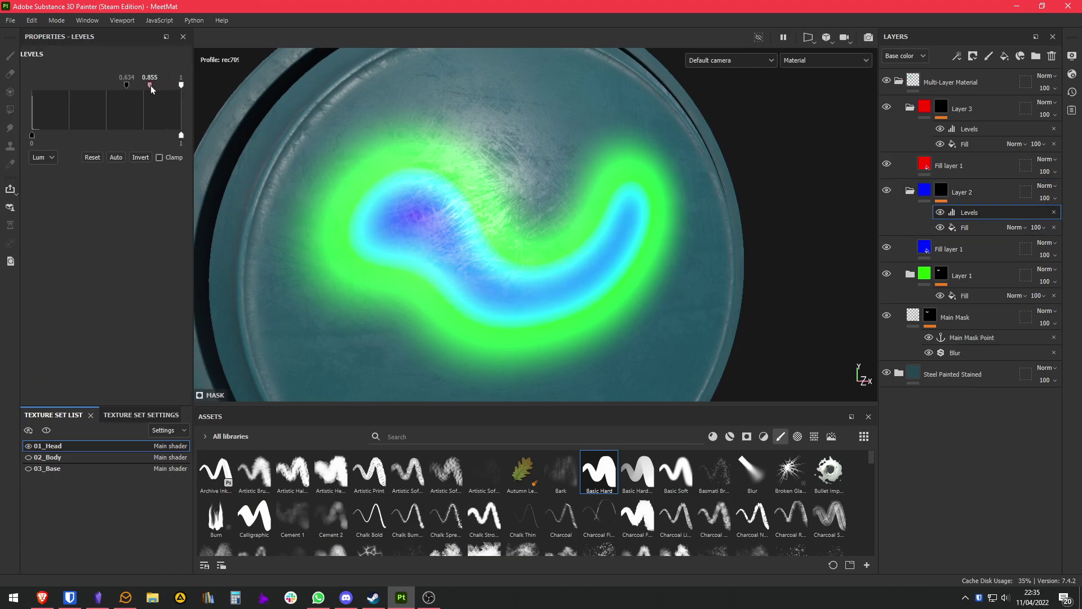
- Lower Layer 3's mask Levels to an input minimum of 0.117 and a midtone of 6.128
{"action": "left_click", "coordinate": [975, 131]}
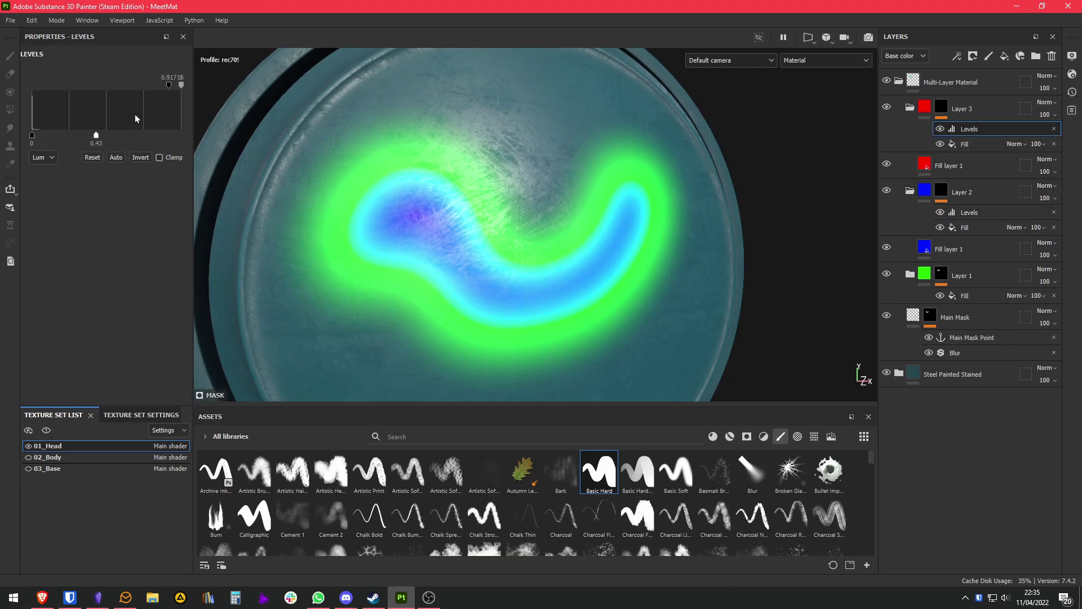
{"action": "left_click_drag", "start_coordinate": [169, 85], "coordinate": [108, 85]}
{"action": "left_click_drag", "start_coordinate": [20, 95], "coordinate": [49, 95]}
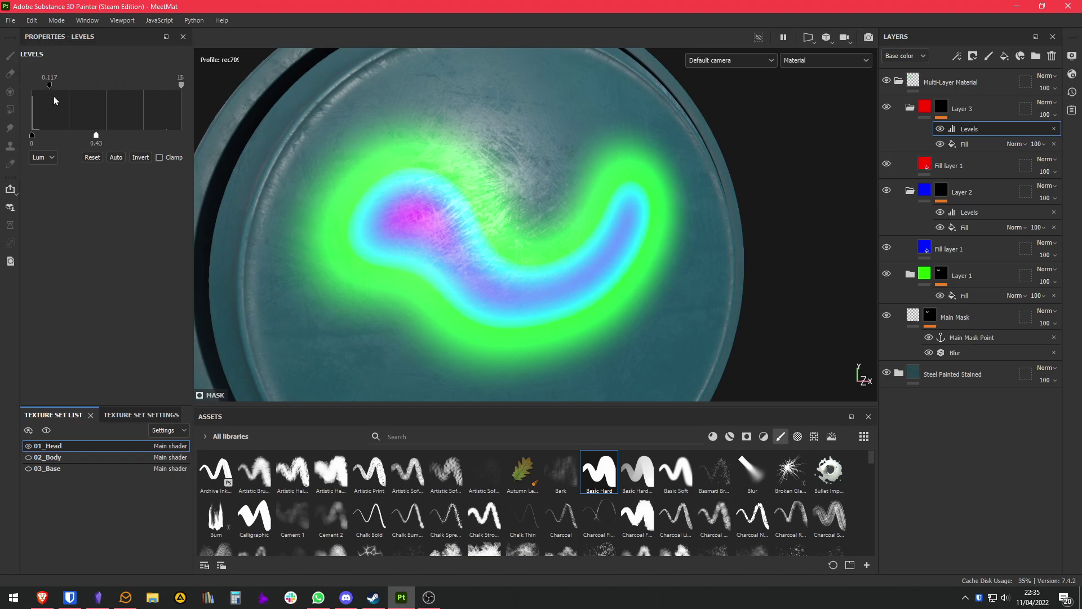
{"action": "left_click_drag", "start_coordinate": [181, 84], "coordinate": [140, 90]}
- Paint broad strokes on the Main Mask layer's mask over the lower part of the round face, using brush size 10
{"action": "left_click_drag", "start_coordinate": [490, 265], "coordinate": [445, 287], "text": "alt"}
{"action": "scroll", "coordinate": [445, 286], "scroll_direction": "down", "scroll_amount": 5}
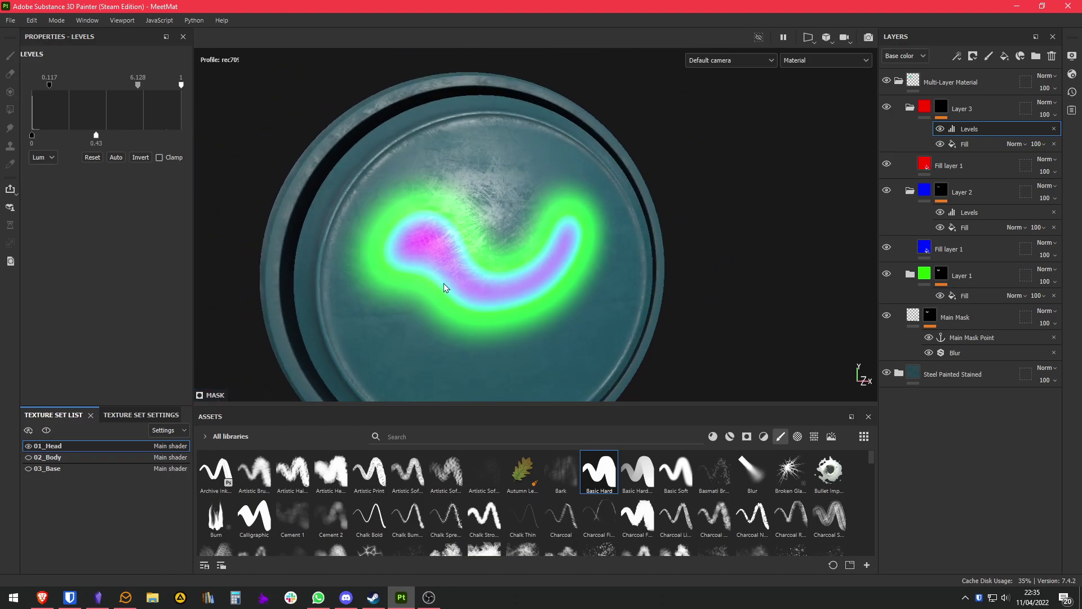
{"action": "scroll", "coordinate": [476, 296], "scroll_direction": "up", "scroll_amount": 3}
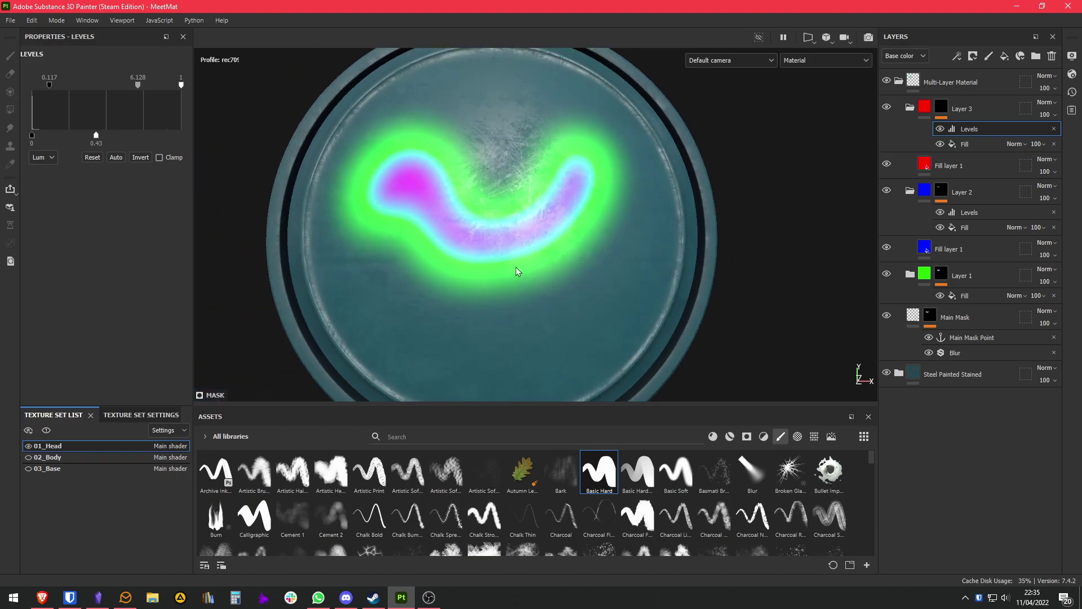
{"action": "left_click", "coordinate": [965, 318]}
{"action": "scroll", "coordinate": [557, 234], "scroll_direction": "up", "scroll_amount": 2}
{"action": "scroll", "coordinate": [557, 234], "scroll_direction": "up", "scroll_amount": 1}
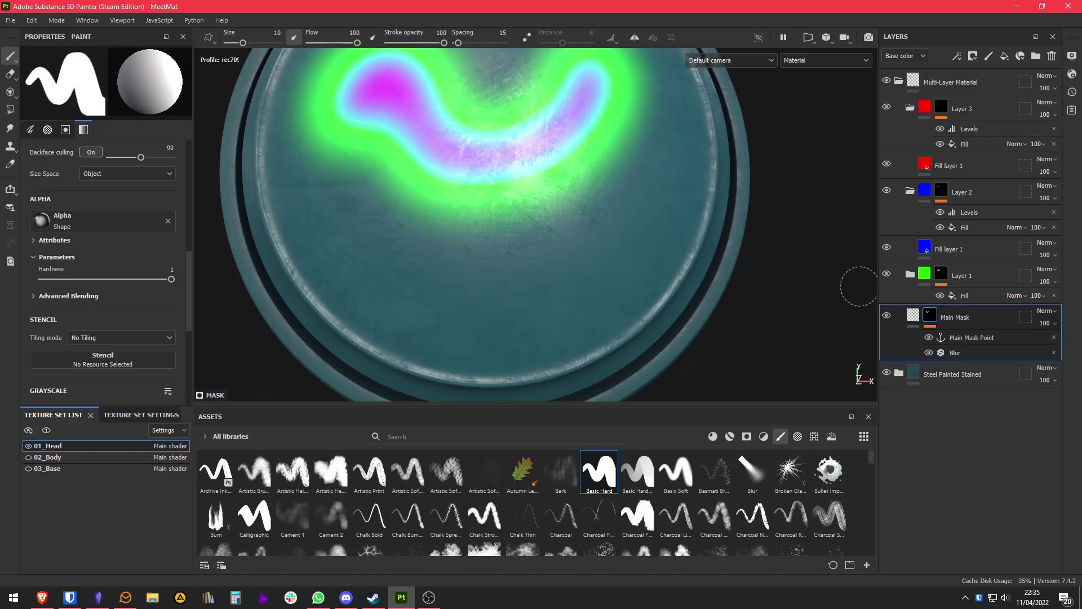
{"action": "mouse_move", "coordinate": [490, 265]}
{"action": "left_mouse_down"}
{"action": "mouse_move", "coordinate": [515, 289]}
{"action": "mouse_move", "coordinate": [558, 282]}
{"action": "mouse_move", "coordinate": [550, 261]}
{"action": "mouse_move", "coordinate": [585, 213]}
{"action": "mouse_move", "coordinate": [543, 195]}
{"action": "mouse_move", "coordinate": [616, 140]}
{"action": "mouse_move", "coordinate": [665, 193]}
{"action": "mouse_move", "coordinate": [592, 289]}
{"action": "mouse_move", "coordinate": [466, 213]}
{"action": "mouse_move", "coordinate": [327, 290]}
{"action": "mouse_move", "coordinate": [399, 266]}
{"action": "mouse_move", "coordinate": [415, 290]}
{"action": "mouse_move", "coordinate": [378, 66]}
{"action": "left_mouse_up"}
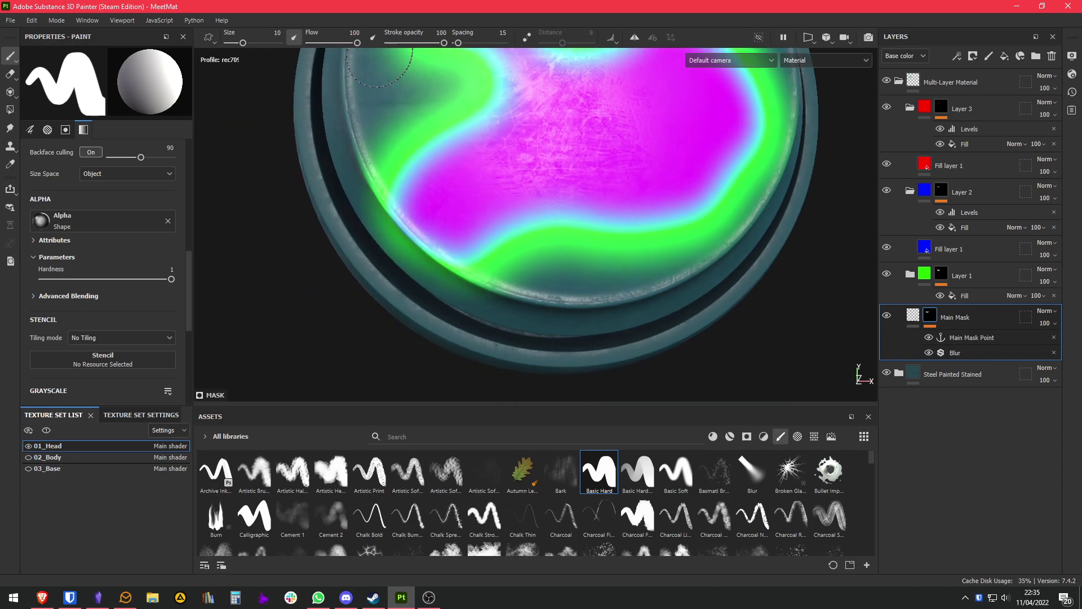
- Set the brush flow to 32 and stroke opacity to 26, and paint fainter strokes on the Main Mask over the upper part of the face
{"action": "left_click", "coordinate": [325, 46]}
{"action": "left_click", "coordinate": [403, 43]}
{"action": "mouse_move", "coordinate": [403, 62]}
{"action": "left_mouse_down", "text": "alt"}
{"action": "mouse_move", "coordinate": [466, 314]}
{"action": "mouse_move", "coordinate": [570, 258]}
{"action": "mouse_move", "coordinate": [348, 265]}
{"action": "mouse_move", "coordinate": [551, 237]}
{"action": "left_mouse_up", "text": "alt"}
{"action": "mouse_move", "coordinate": [516, 163]}
{"action": "left_mouse_down"}
{"action": "mouse_move", "coordinate": [506, 150]}
{"action": "mouse_move", "coordinate": [558, 137]}
{"action": "mouse_move", "coordinate": [566, 119]}
{"action": "mouse_move", "coordinate": [560, 158]}
{"action": "mouse_move", "coordinate": [423, 121]}
{"action": "mouse_move", "coordinate": [558, 150]}
{"action": "mouse_move", "coordinate": [529, 166]}
{"action": "mouse_move", "coordinate": [466, 162]}
{"action": "mouse_move", "coordinate": [568, 176]}
{"action": "mouse_move", "coordinate": [513, 121]}
{"action": "mouse_move", "coordinate": [493, 169]}
{"action": "mouse_move", "coordinate": [491, 145]}
{"action": "mouse_move", "coordinate": [493, 156]}
{"action": "mouse_move", "coordinate": [457, 115]}
{"action": "mouse_move", "coordinate": [597, 151]}
{"action": "mouse_move", "coordinate": [490, 121]}
{"action": "mouse_move", "coordinate": [526, 174]}
{"action": "mouse_move", "coordinate": [617, 121]}
{"action": "mouse_move", "coordinate": [423, 112]}
{"action": "mouse_move", "coordinate": [544, 176]}
{"action": "mouse_move", "coordinate": [399, 234]}
{"action": "left_mouse_up"}
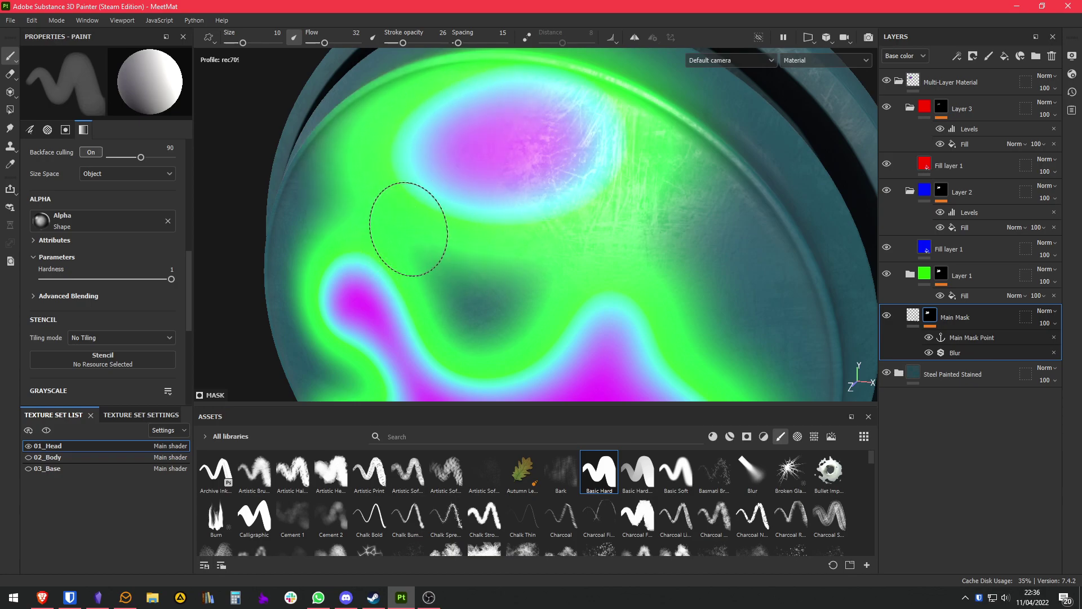
{"action": "scroll", "coordinate": [457, 224], "scroll_direction": "down", "scroll_amount": 4}
{"action": "mouse_move", "coordinate": [472, 239]}
{"action": "left_mouse_down", "text": "alt"}
{"action": "mouse_move", "coordinate": [559, 156]}
{"action": "mouse_move", "coordinate": [561, 236]}
{"action": "left_mouse_up", "text": "alt"}
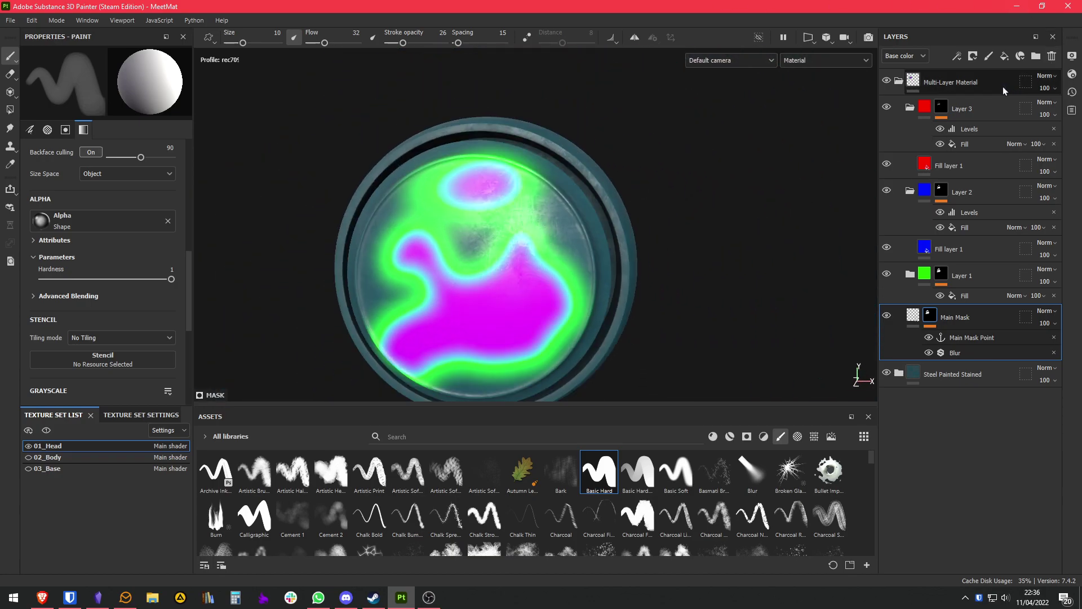
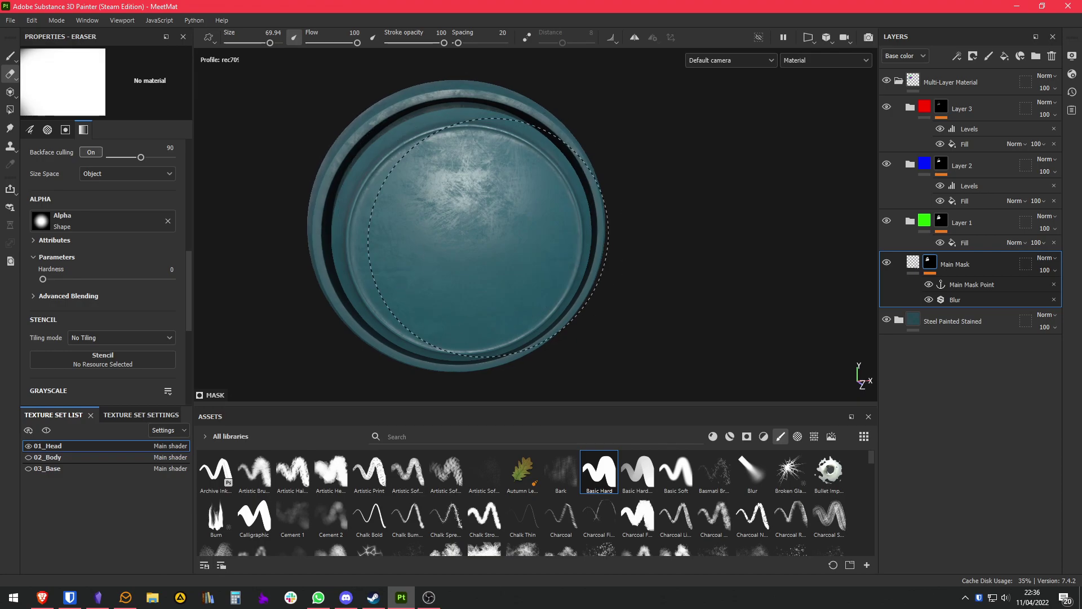
- Collapse the Multi-Layer Material folder and save it as a smart material
{"action": "left_click_drag", "start_coordinate": [533, 208], "coordinate": [496, 208], "text": "alt"}
{"action": "left_click", "coordinate": [947, 84]}
{"action": "left_click", "coordinate": [897, 86]}
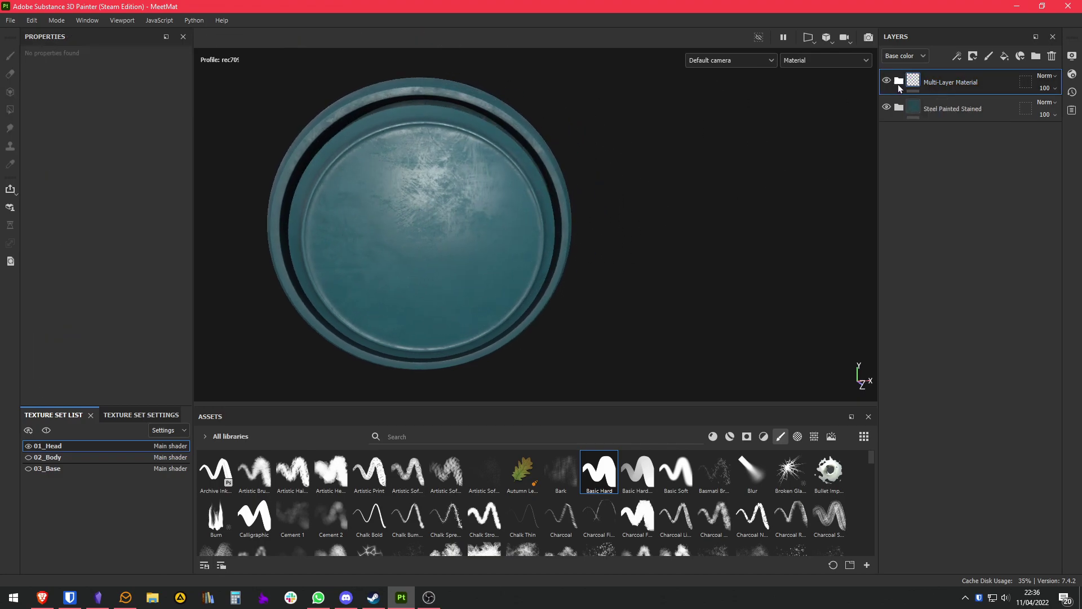
{"action": "right_click", "coordinate": [955, 86]}
{"action": "left_click", "coordinate": [982, 447]}
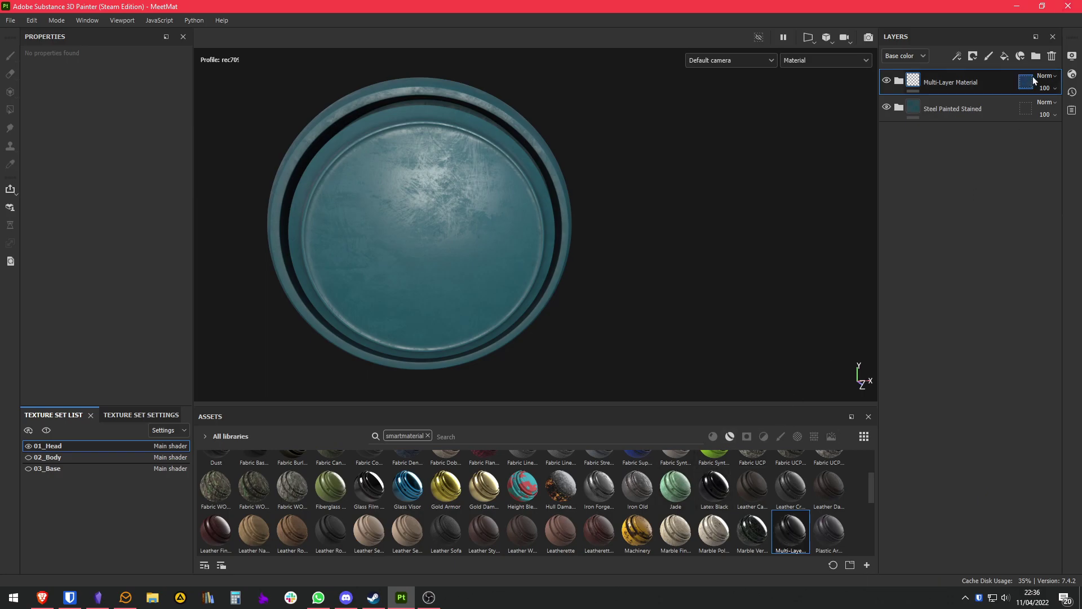
- Delete the Multi-Layer Material folder from the stack and add the saved smart material above Steel Painted Stained
{"action": "left_click", "coordinate": [1052, 56]}
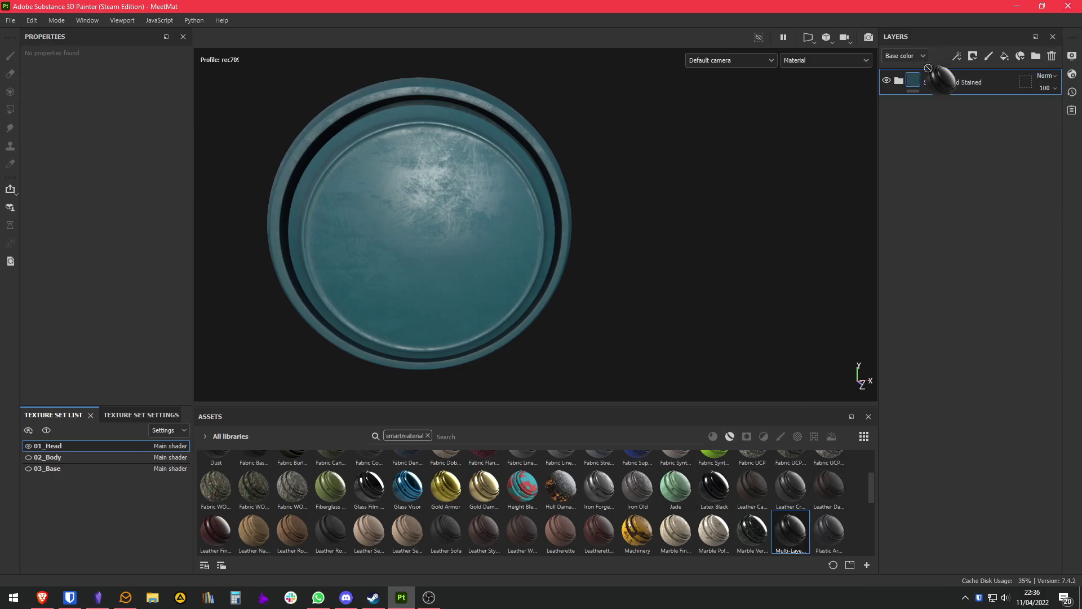
{"action": "left_click_drag", "start_coordinate": [923, 69], "coordinate": [923, 70]}
{"action": "left_click_drag", "start_coordinate": [569, 176], "coordinate": [577, 211], "text": "alt"}
- Switch to the Brave browser and display the rusted metal reference photo
{"action": "key", "text": "alt+Tab"}
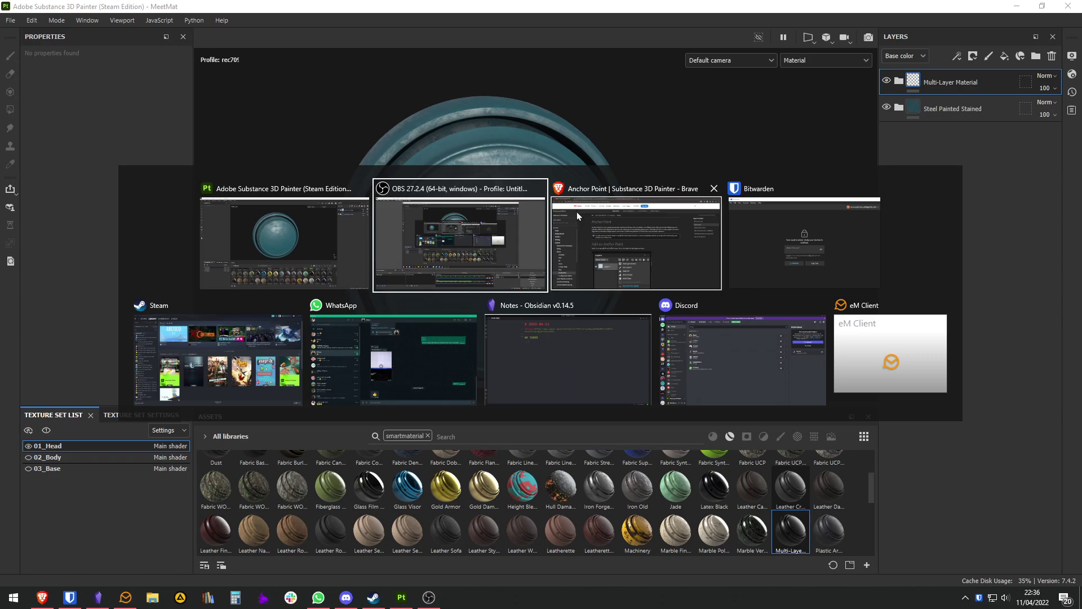
{"action": "left_click", "coordinate": [577, 211]}
{"action": "left_click", "coordinate": [235, 9]}
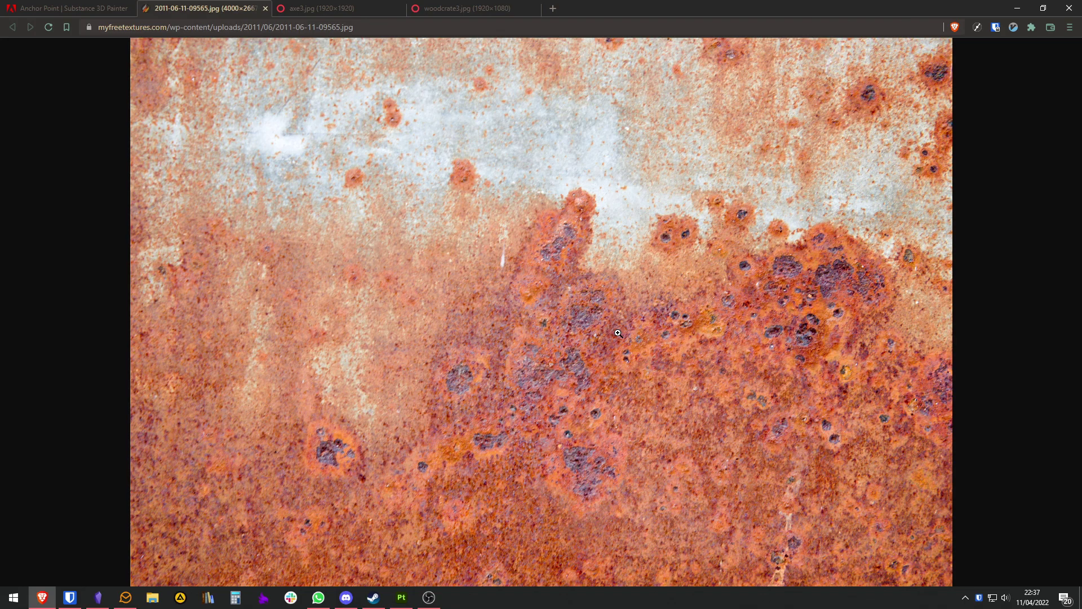
- Look over the Anchor Point documentation page, its address and heading, and return to the rust photo
{"action": "key", "text": "ctrl+shift+Tab"}
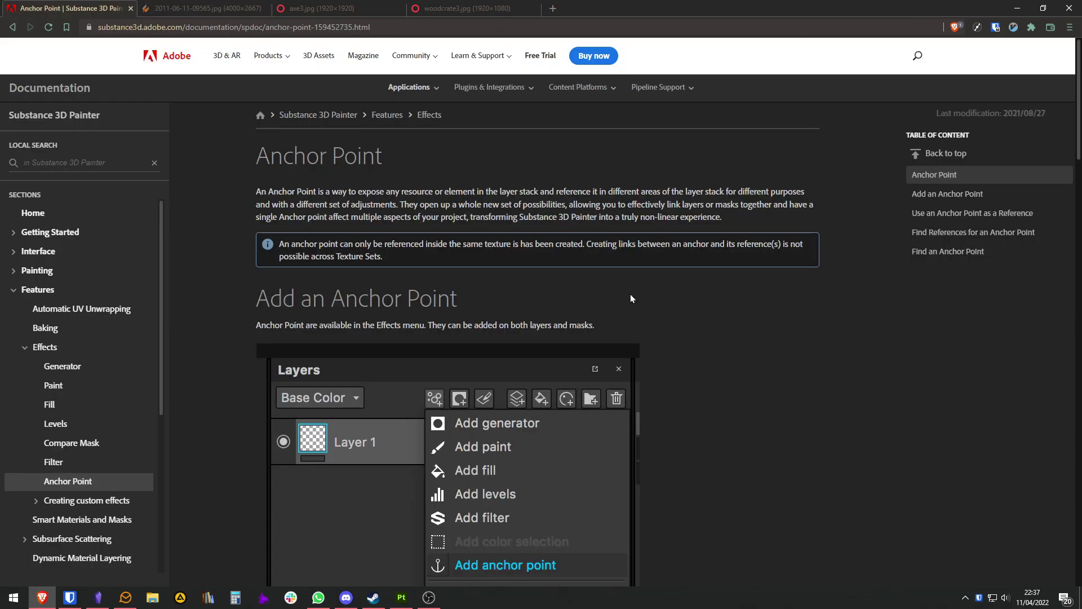
{"action": "left_click", "coordinate": [242, 26]}
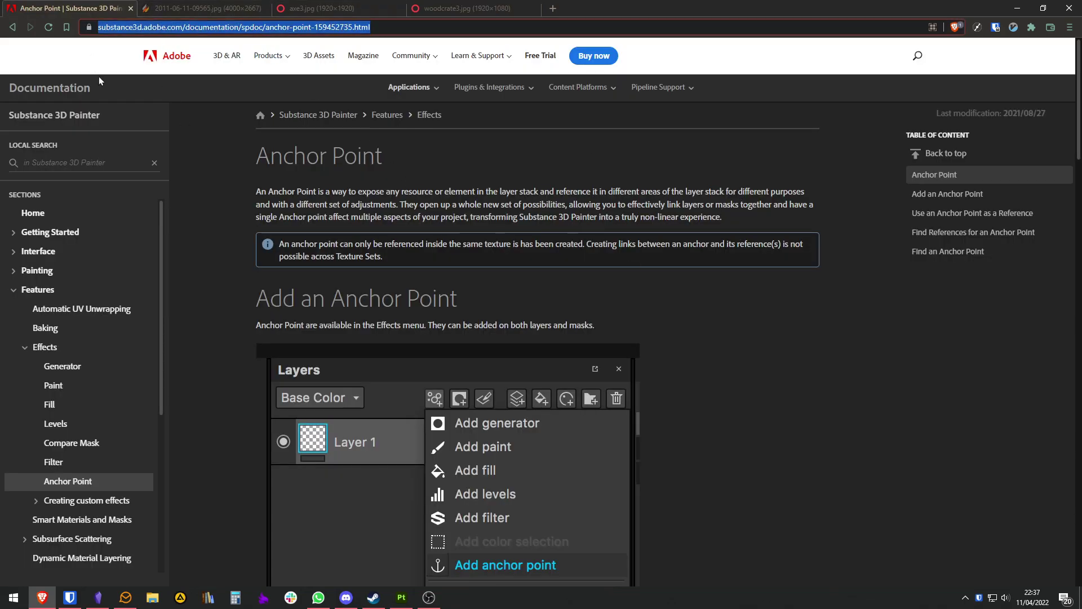
{"action": "left_click_drag", "start_coordinate": [124, 27], "coordinate": [319, 27]}
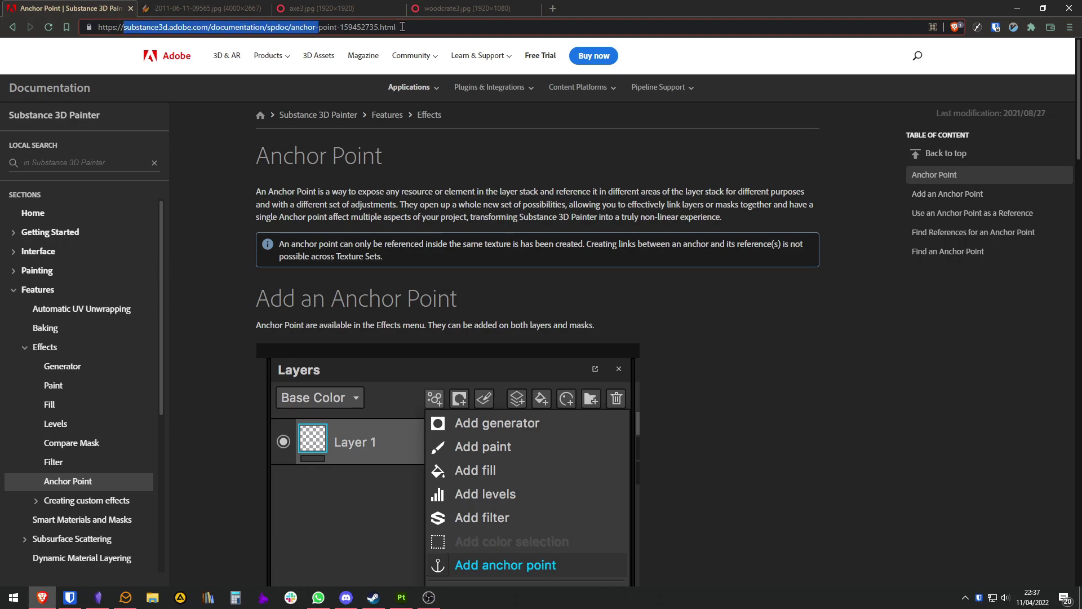
{"action": "left_click_drag", "start_coordinate": [402, 27], "coordinate": [291, 27]}
{"action": "triple_click", "coordinate": [290, 158]}
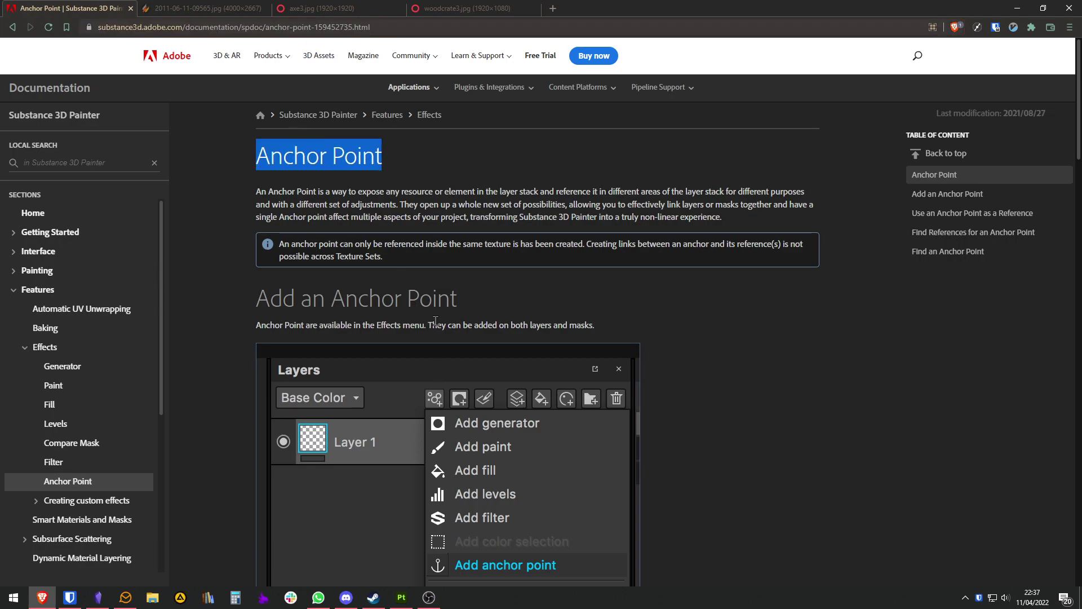
{"action": "scroll", "coordinate": [673, 371], "scroll_direction": "down", "scroll_amount": 5}
{"action": "scroll", "coordinate": [282, 286], "scroll_direction": "up", "scroll_amount": 1}
{"action": "key", "text": "ctrl+Tab"}
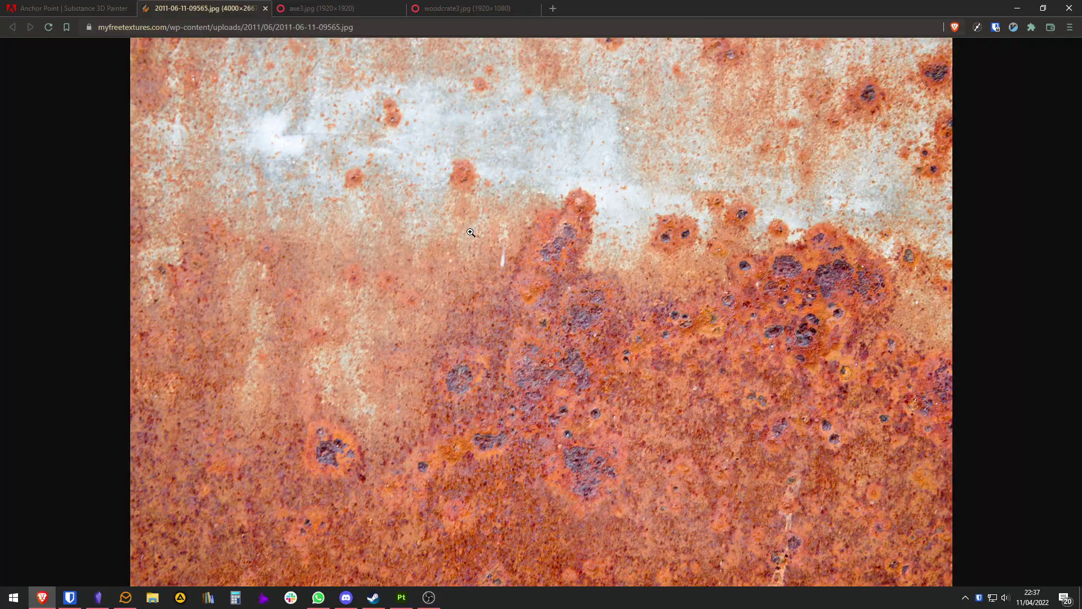
- Switch back to Substance 3D Painter and add a paint effect above the Blur filter in the Main Mask's mask
{"action": "left_click", "coordinate": [401, 597]}
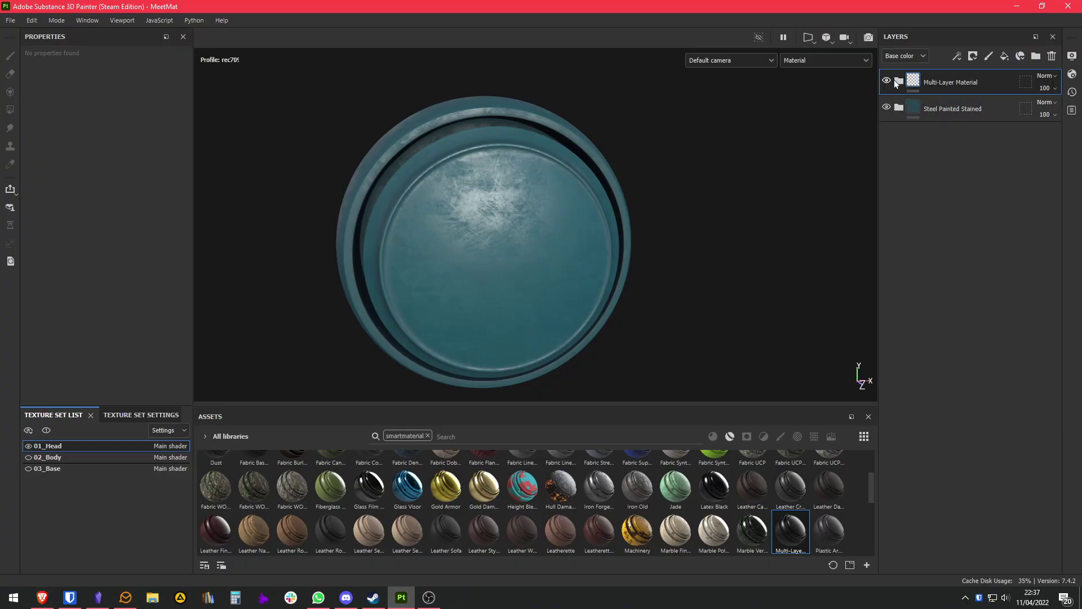
{"action": "left_click", "coordinate": [931, 187]}
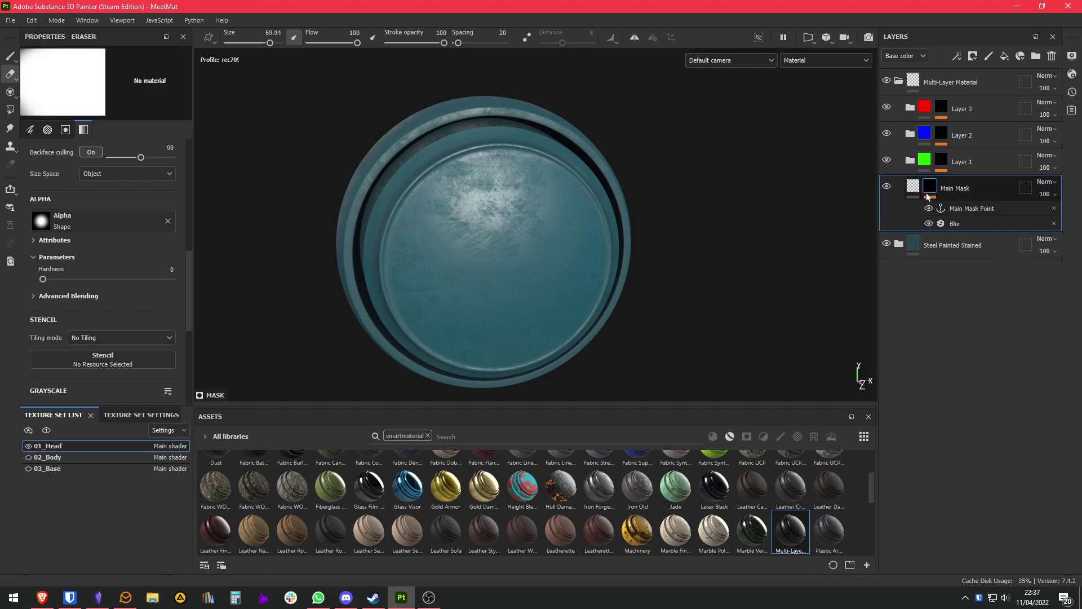
{"action": "left_click", "coordinate": [981, 223]}
{"action": "left_click", "coordinate": [964, 58]}
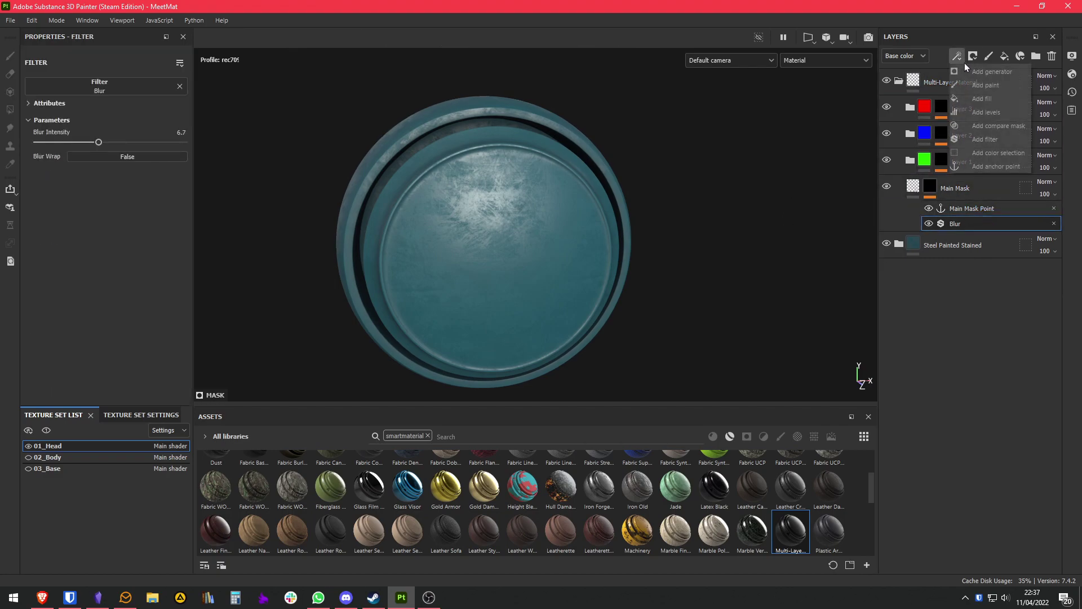
{"action": "left_click", "coordinate": [998, 82]}
- Choose the Dirt 2 brush and paint a broad patch on the Main Mask over the middle of the round face
{"action": "scroll", "coordinate": [541, 225], "scroll_direction": "up", "scroll_amount": 5}
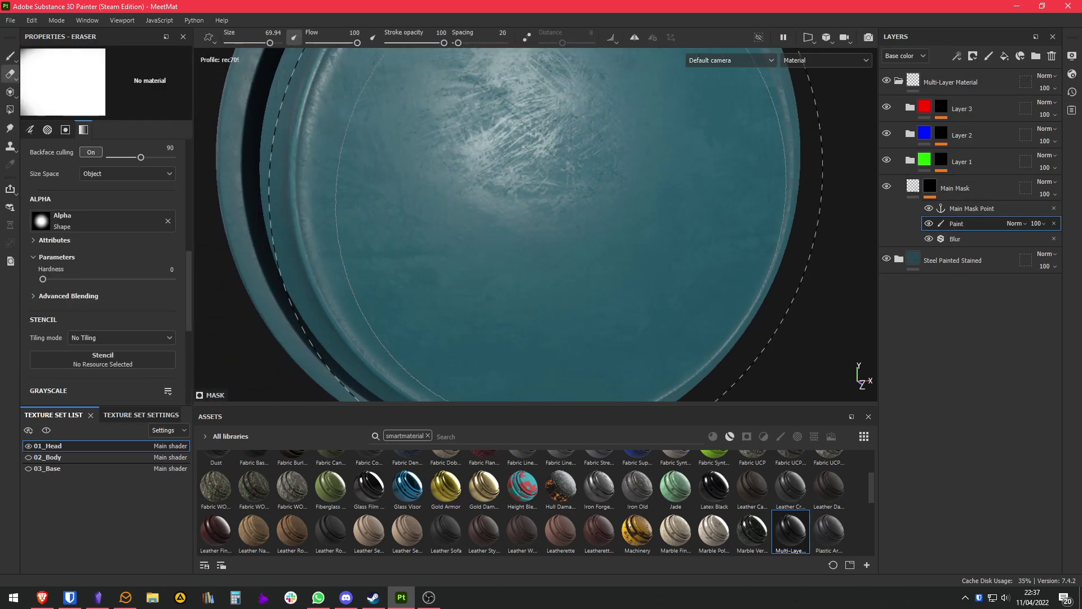
{"action": "left_click", "coordinate": [429, 437]}
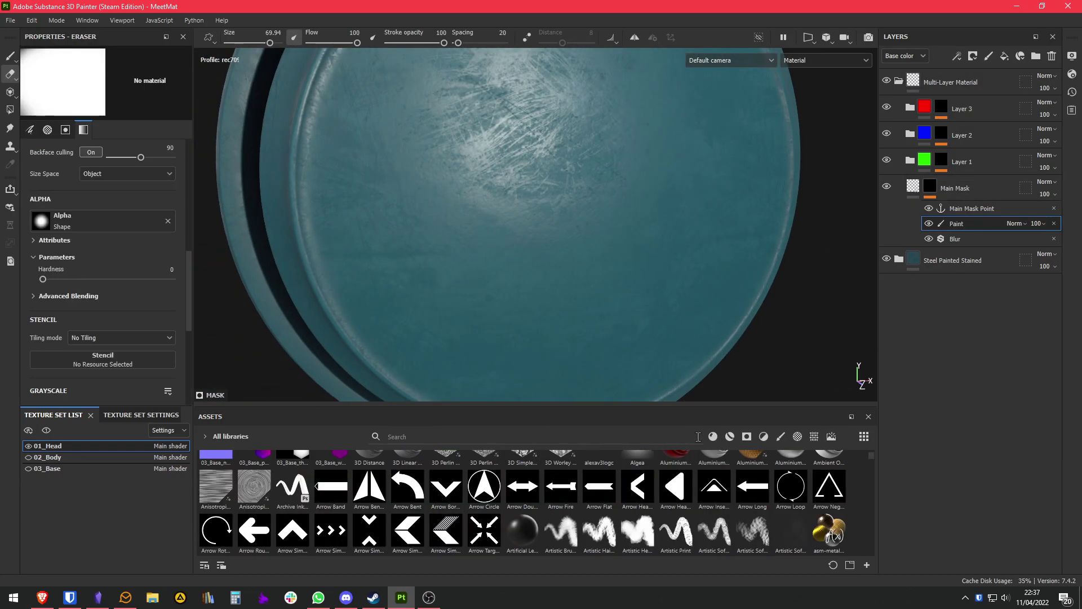
{"action": "left_click", "coordinate": [780, 436]}
{"action": "left_click", "coordinate": [561, 487]}
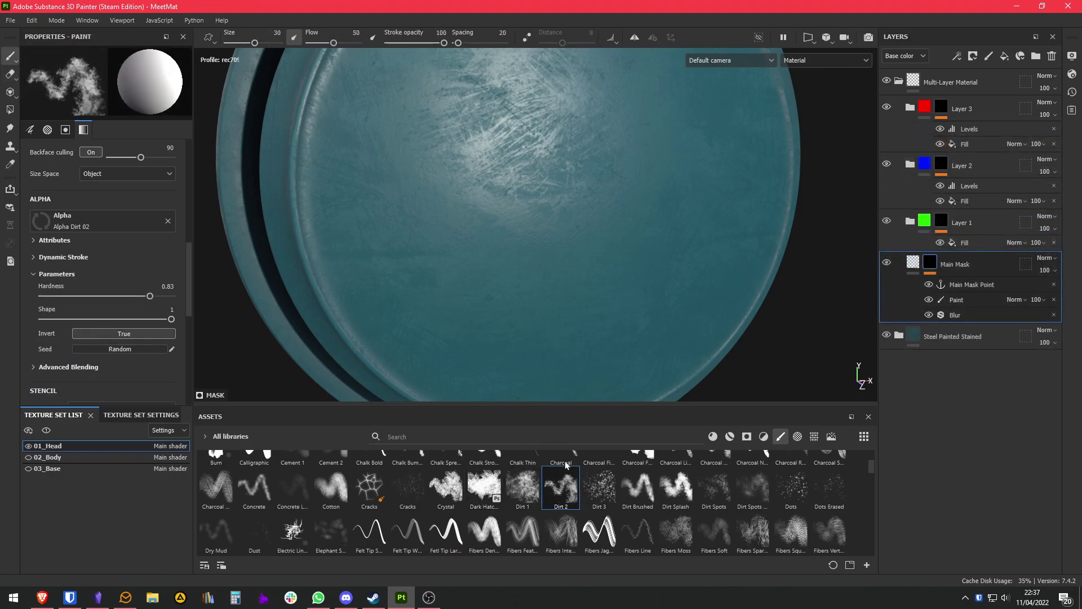
{"action": "mouse_move", "coordinate": [552, 173]}
{"action": "left_mouse_down"}
{"action": "mouse_move", "coordinate": [710, 211]}
{"action": "mouse_move", "coordinate": [428, 172]}
{"action": "mouse_move", "coordinate": [439, 131]}
{"action": "mouse_move", "coordinate": [507, 169]}
{"action": "mouse_move", "coordinate": [462, 298]}
{"action": "mouse_move", "coordinate": [496, 231]}
{"action": "mouse_move", "coordinate": [865, 124]}
{"action": "left_mouse_up"}
- Hide Layer 3 and Layer 2, display the Main Mask in mask view, and select its paint effect
{"action": "left_click", "coordinate": [887, 107]}
{"action": "left_click", "coordinate": [887, 164]}
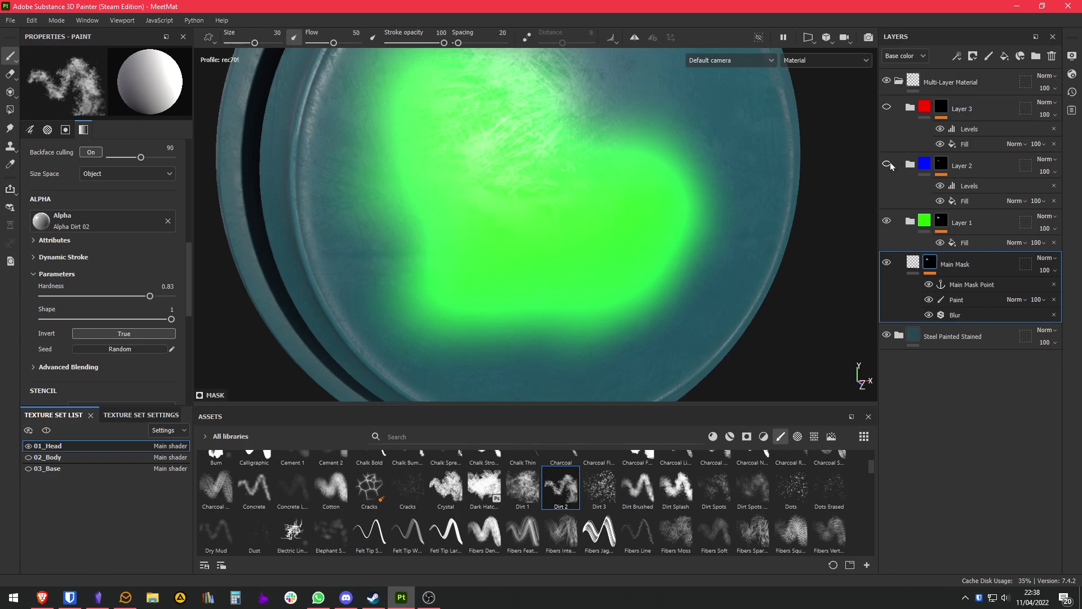
{"action": "left_click", "coordinate": [931, 268], "text": "alt"}
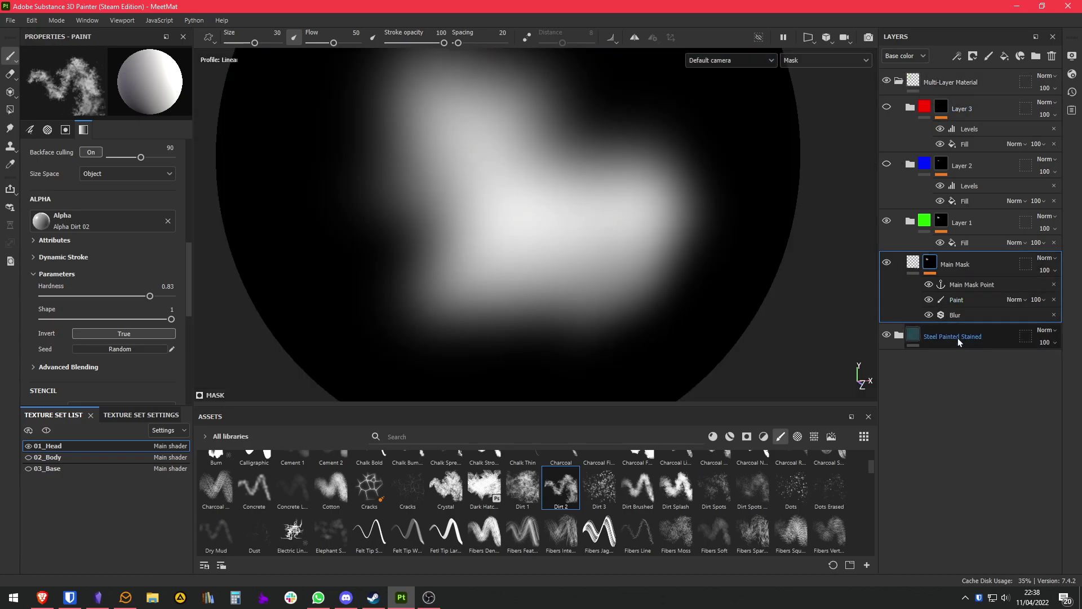
{"action": "left_click", "coordinate": [941, 299]}
{"action": "scroll", "coordinate": [660, 240], "scroll_direction": "down", "scroll_amount": 2}
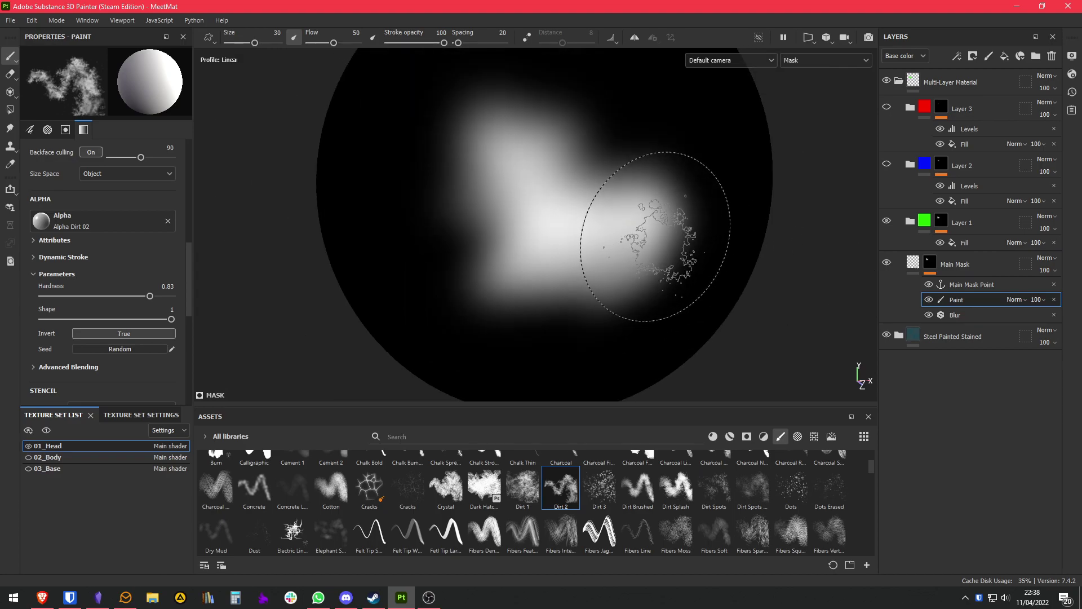
{"action": "scroll", "coordinate": [671, 234], "scroll_direction": "up", "scroll_amount": 2}
{"action": "left_click_drag", "start_coordinate": [660, 150], "coordinate": [633, 143], "text": "alt"}
- Lower the Main Mask's blur intensity to 0, remove the Blur filter, and return the viewport to Material view
{"action": "left_click", "coordinate": [969, 315]}
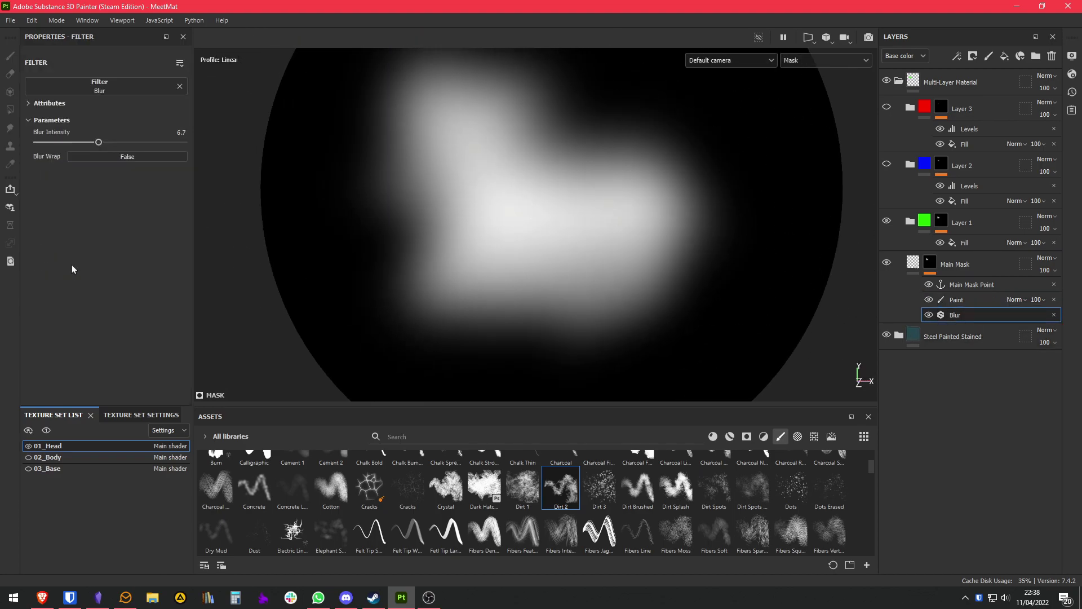
{"action": "left_click_drag", "start_coordinate": [78, 146], "coordinate": [35, 147]}
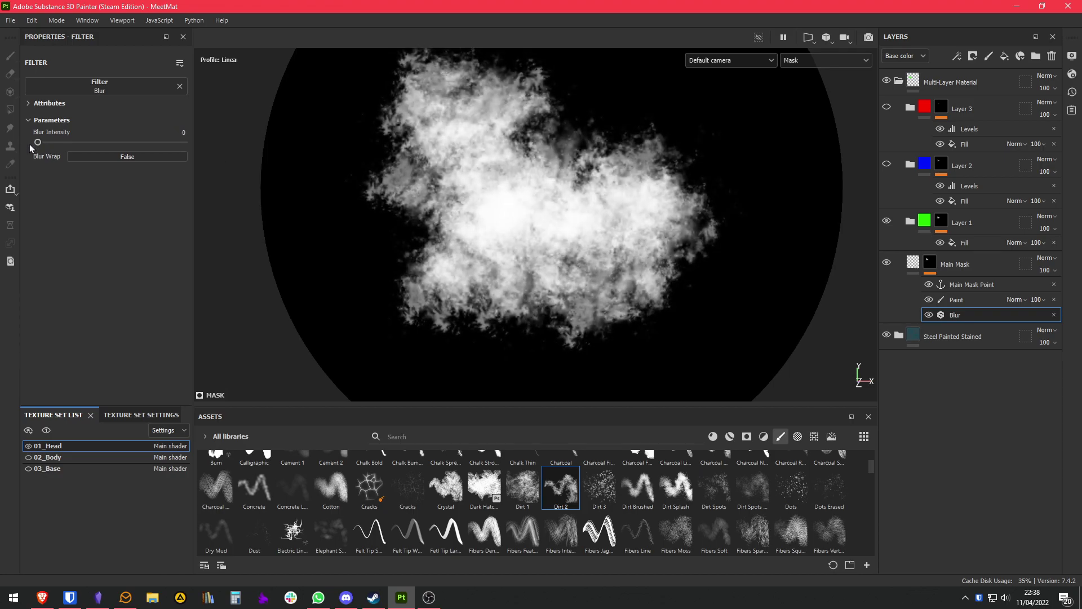
{"action": "left_click", "coordinate": [1053, 315]}
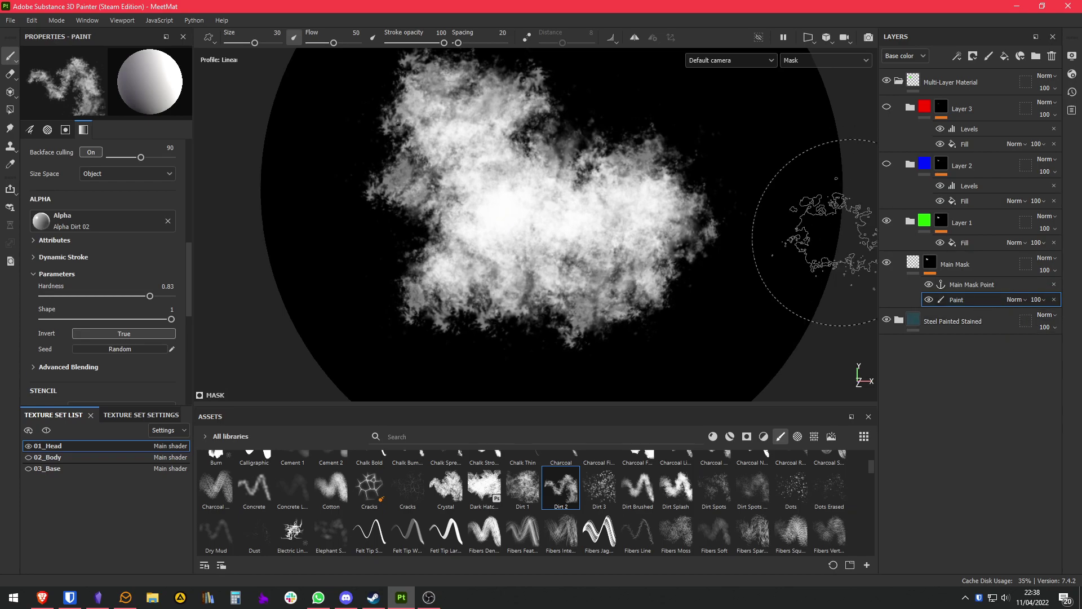
{"action": "left_click_drag", "start_coordinate": [597, 285], "coordinate": [604, 314], "text": "alt"}
{"action": "key", "text": "m"}
{"action": "mouse_move", "coordinate": [591, 248]}
{"action": "left_mouse_down", "text": "alt"}
{"action": "mouse_move", "coordinate": [618, 230]}
{"action": "mouse_move", "coordinate": [590, 244]}
{"action": "left_mouse_up", "text": "alt"}
{"action": "middle_click_drag", "start_coordinate": [593, 199], "coordinate": [627, 261], "text": "alt"}
{"action": "left_click_drag", "start_coordinate": [627, 260], "coordinate": [619, 231], "text": "alt"}
{"action": "scroll", "coordinate": [608, 243], "scroll_direction": "down", "scroll_amount": 2}
- Switch to the browser and trace the irregular edges of the rust patches on the reference photo with temporary freehand screen annotations
{"action": "key", "text": "alt+Tab"}
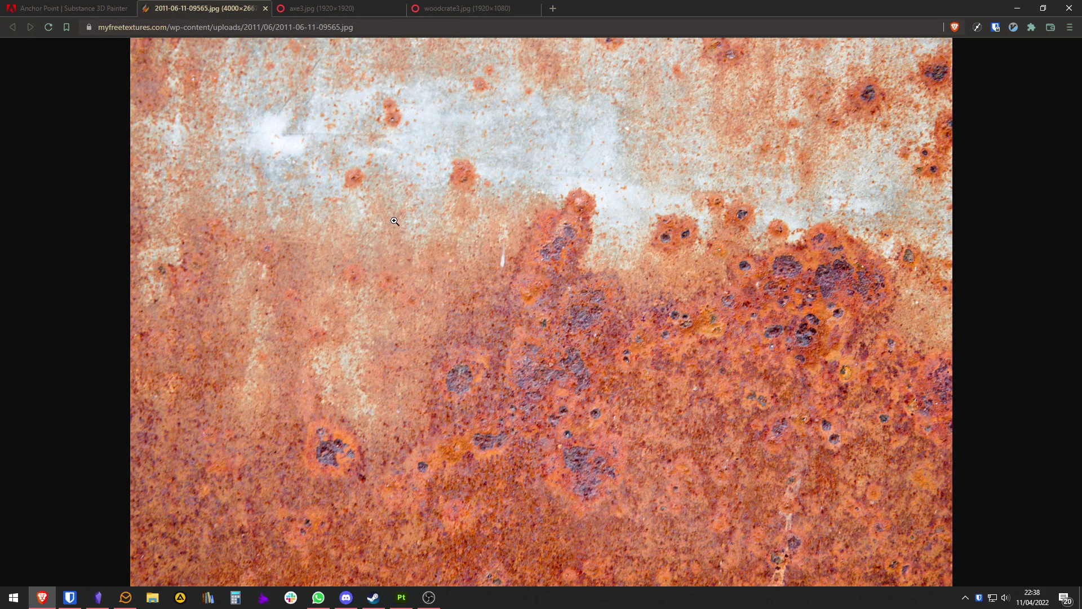
{"action": "key", "text": "ctrl+Print"}
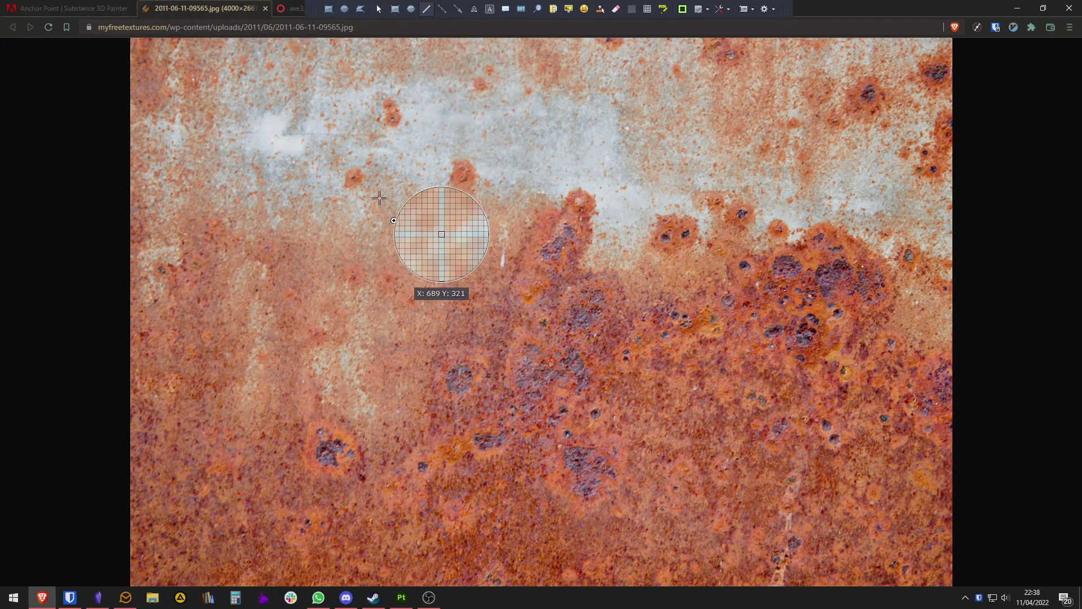
{"action": "mouse_move", "coordinate": [377, 188]}
{"action": "left_mouse_down"}
{"action": "mouse_move", "coordinate": [394, 195]}
{"action": "mouse_move", "coordinate": [381, 245]}
{"action": "left_mouse_up"}
{"action": "mouse_move", "coordinate": [395, 352]}
{"action": "left_mouse_down"}
{"action": "mouse_move", "coordinate": [377, 369]}
{"action": "mouse_move", "coordinate": [395, 383]}
{"action": "mouse_move", "coordinate": [383, 392]}
{"action": "mouse_move", "coordinate": [390, 405]}
{"action": "left_mouse_up"}
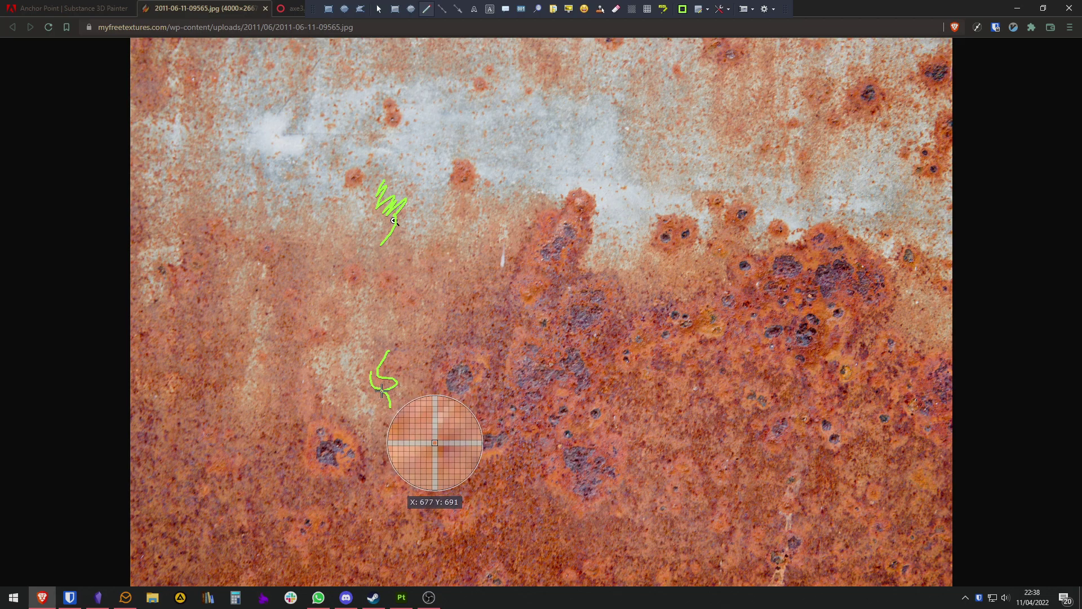
{"action": "mouse_move", "coordinate": [435, 371]}
{"action": "left_mouse_down"}
{"action": "mouse_move", "coordinate": [430, 390]}
{"action": "mouse_move", "coordinate": [437, 343]}
{"action": "mouse_move", "coordinate": [458, 320]}
{"action": "mouse_move", "coordinate": [503, 322]}
{"action": "mouse_move", "coordinate": [450, 372]}
{"action": "mouse_move", "coordinate": [454, 389]}
{"action": "mouse_move", "coordinate": [467, 376]}
{"action": "mouse_move", "coordinate": [454, 381]}
{"action": "left_mouse_up"}
{"action": "mouse_move", "coordinate": [568, 354]}
{"action": "left_mouse_down"}
{"action": "mouse_move", "coordinate": [581, 379]}
{"action": "mouse_move", "coordinate": [552, 374]}
{"action": "mouse_move", "coordinate": [526, 396]}
{"action": "left_mouse_up"}
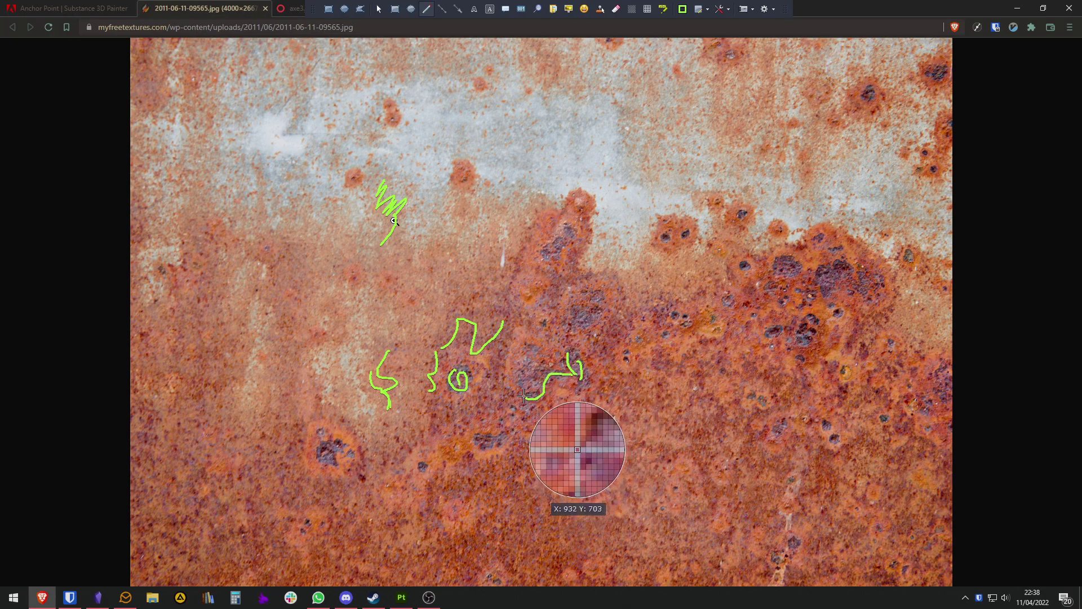
{"action": "key", "text": "Escape"}
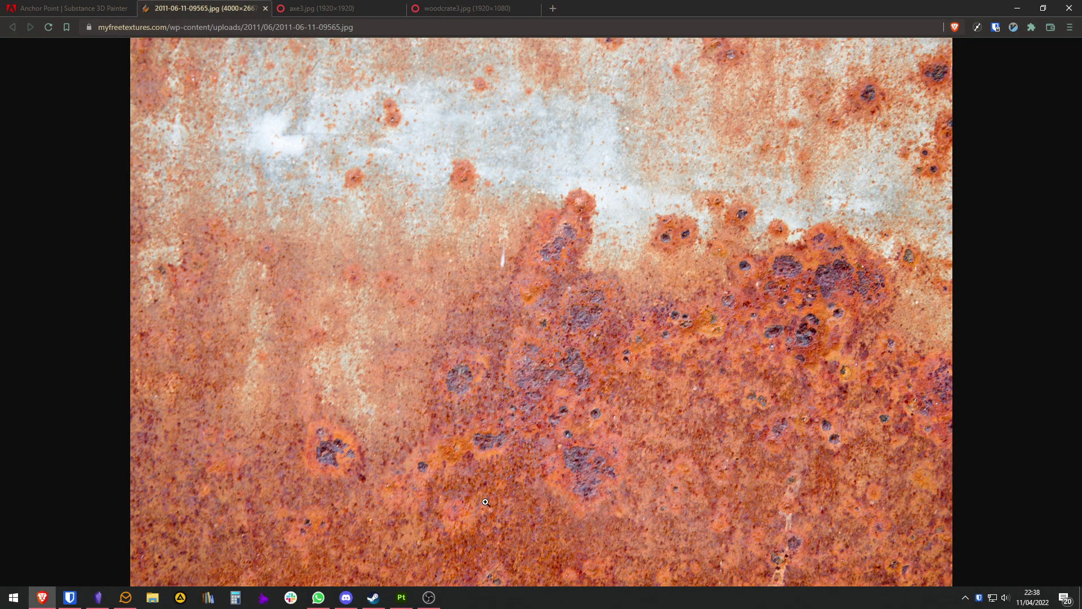
- Switch back to Substance 3D Painter, search the materials for "rust", and replace Fill layer 1 in the Layer 1 folder with Rust Fine
{"action": "left_click", "coordinate": [409, 599]}
{"action": "left_click", "coordinate": [917, 221]}
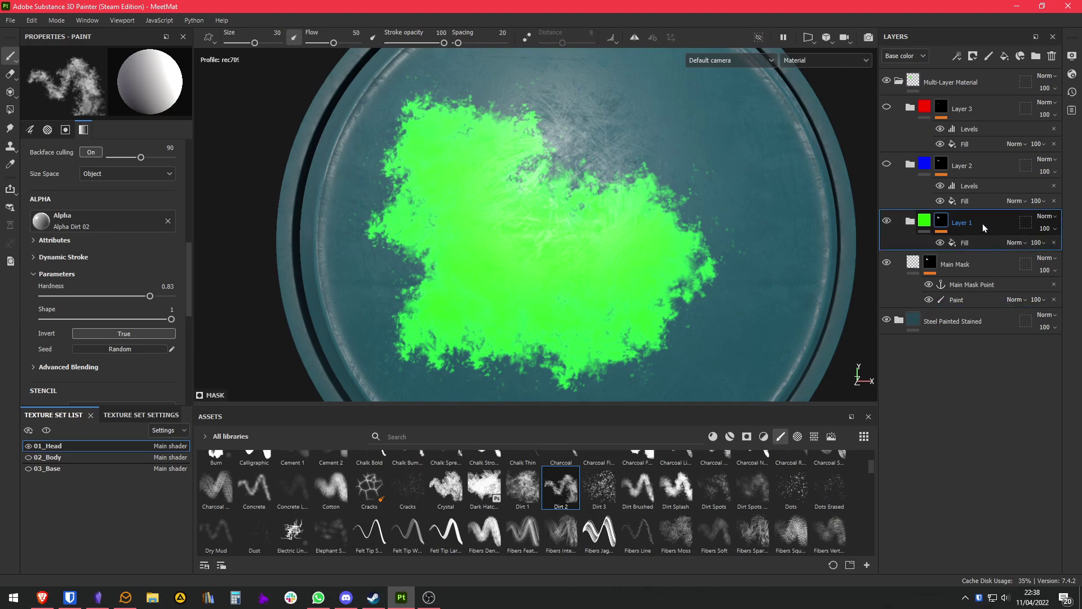
{"action": "scroll", "coordinate": [592, 279], "scroll_direction": "up", "scroll_amount": 2}
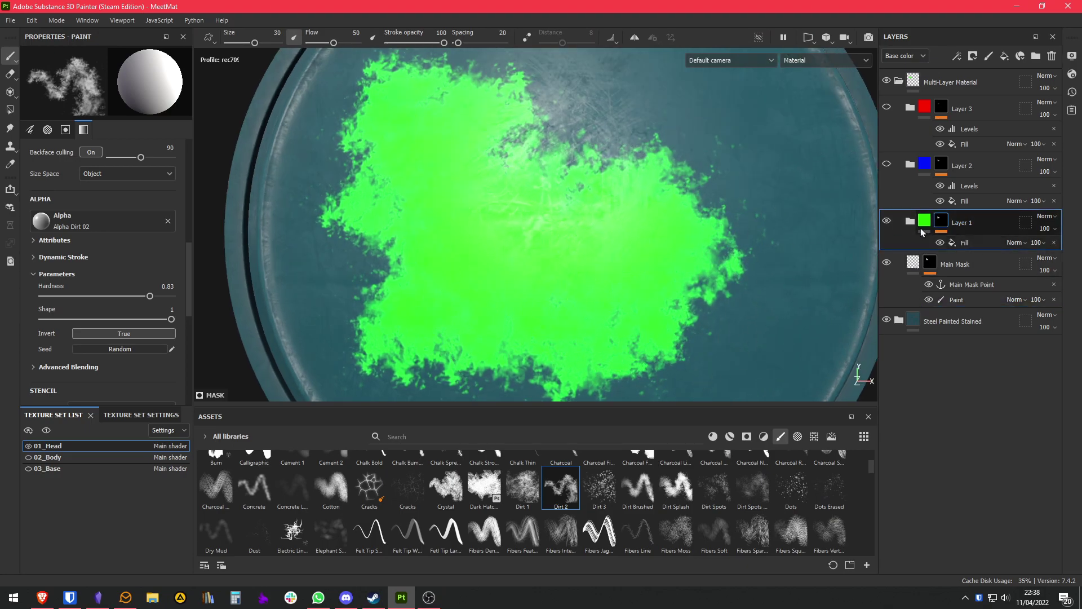
{"action": "left_click", "coordinate": [912, 221]}
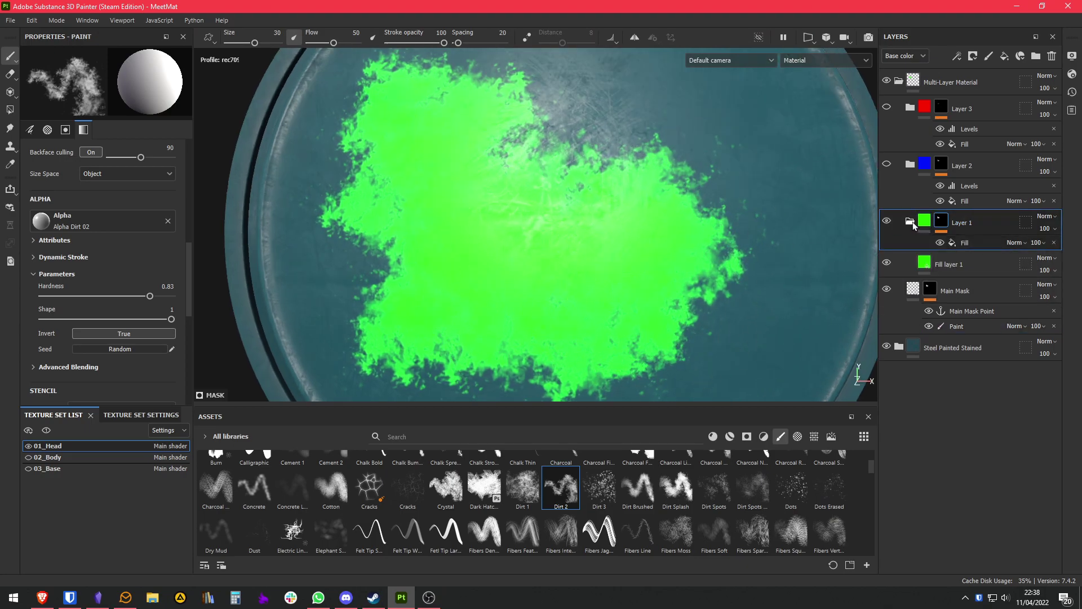
{"action": "left_click", "coordinate": [712, 438]}
{"action": "type", "text": "rust"}
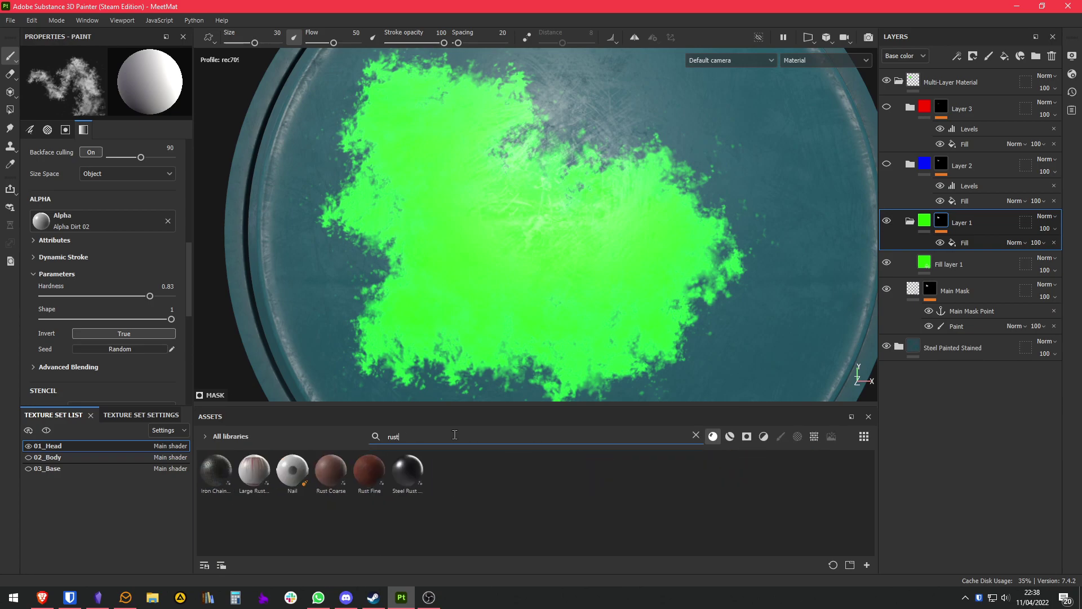
{"action": "left_click_drag", "start_coordinate": [369, 472], "coordinate": [965, 255]}
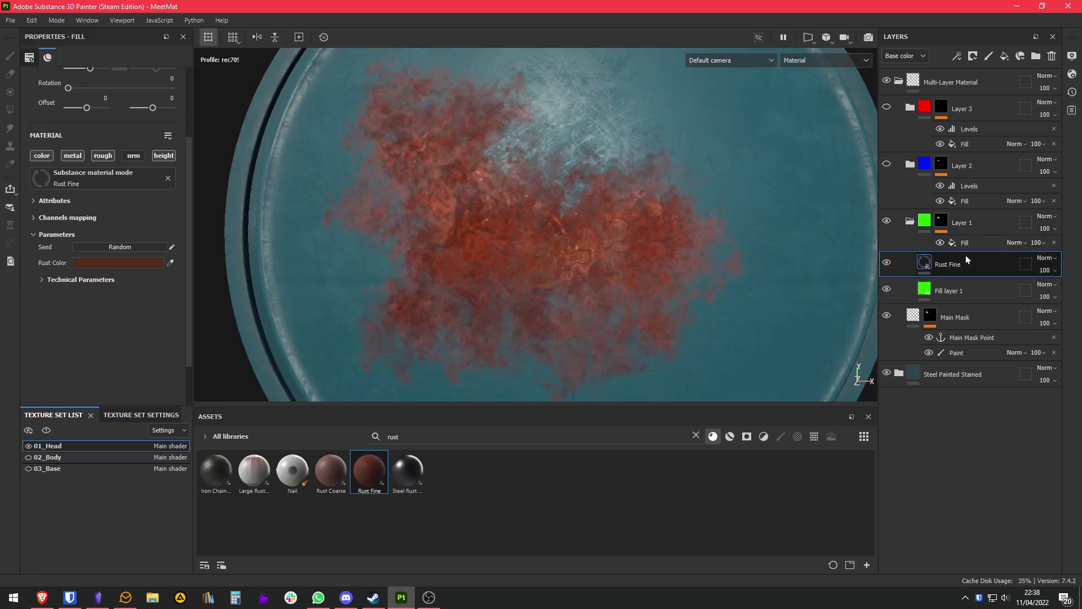
{"action": "left_click", "coordinate": [973, 292]}
{"action": "left_click", "coordinate": [1052, 57]}
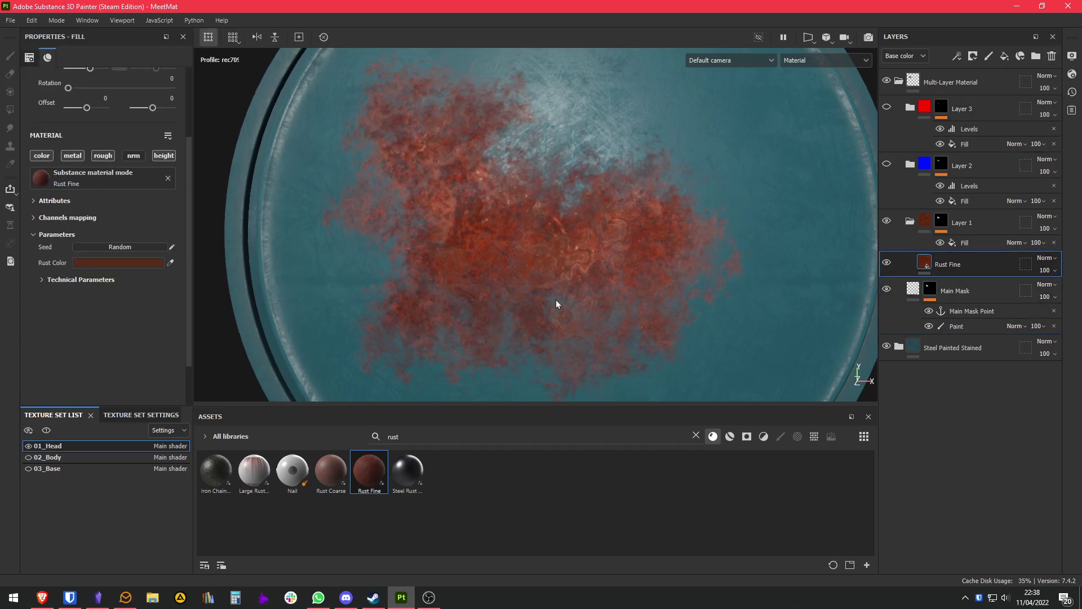
- Set the Rust Fine layer's Height Range to 0 and compare the rust with the reference photo in the browser
{"action": "left_click_drag", "start_coordinate": [658, 263], "coordinate": [513, 281], "text": "alt"}
{"action": "left_click", "coordinate": [76, 280]}
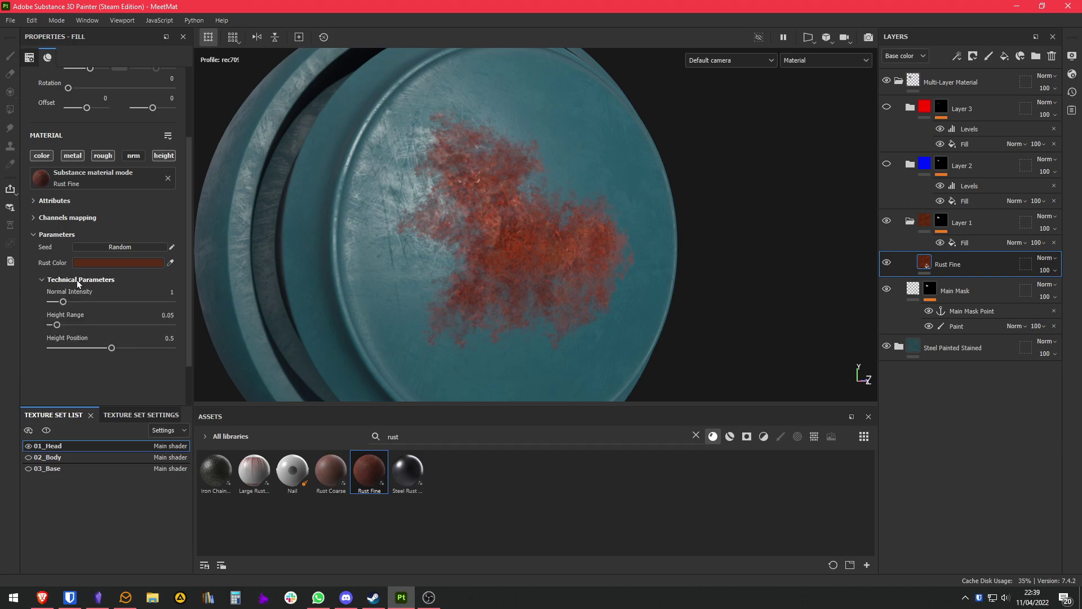
{"action": "scroll", "coordinate": [492, 178], "scroll_direction": "up", "scroll_amount": 2}
{"action": "left_click_drag", "start_coordinate": [586, 164], "coordinate": [533, 174], "text": "alt"}
{"action": "key", "text": "alt+Tab"}
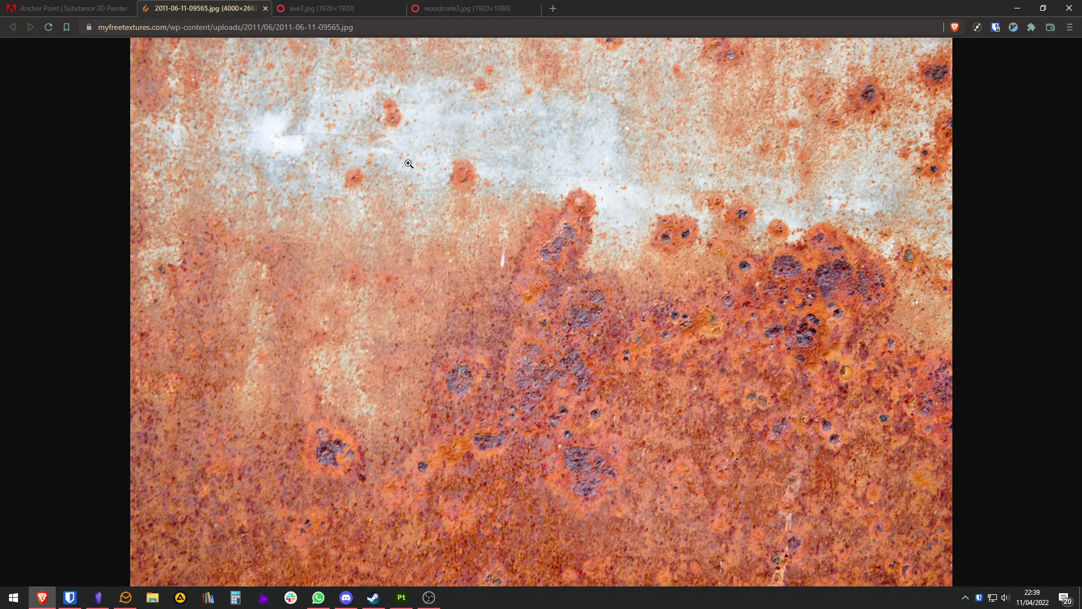
{"action": "key", "text": "alt+Tab"}
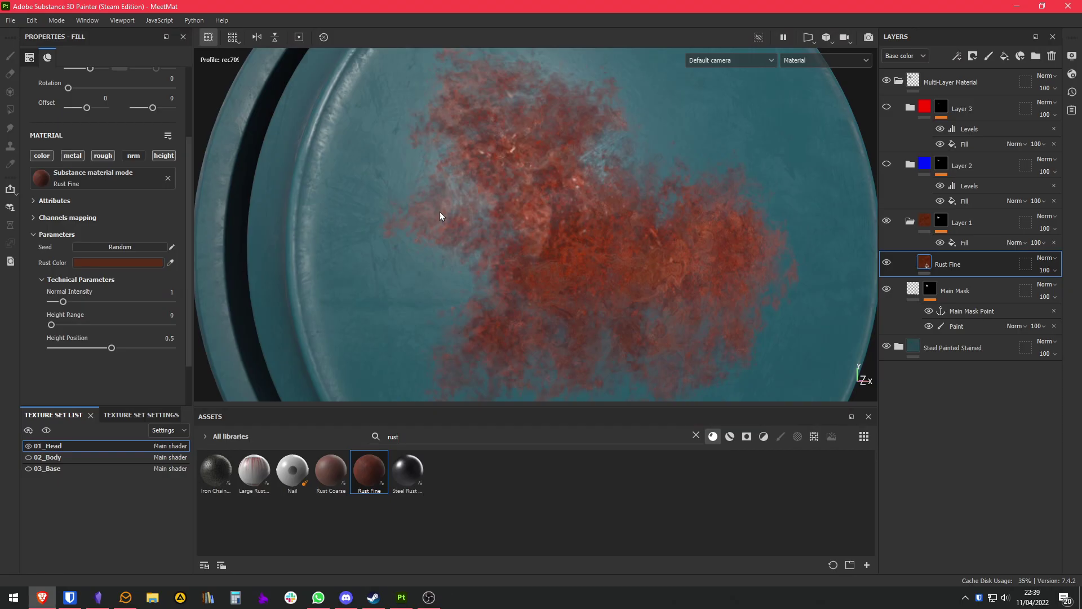
- Set the Rust Fine layer's Rust Color to the muted brown 6F4A3A
{"action": "left_click", "coordinate": [111, 268]}
{"action": "left_click_drag", "start_coordinate": [204, 364], "coordinate": [178, 358]}
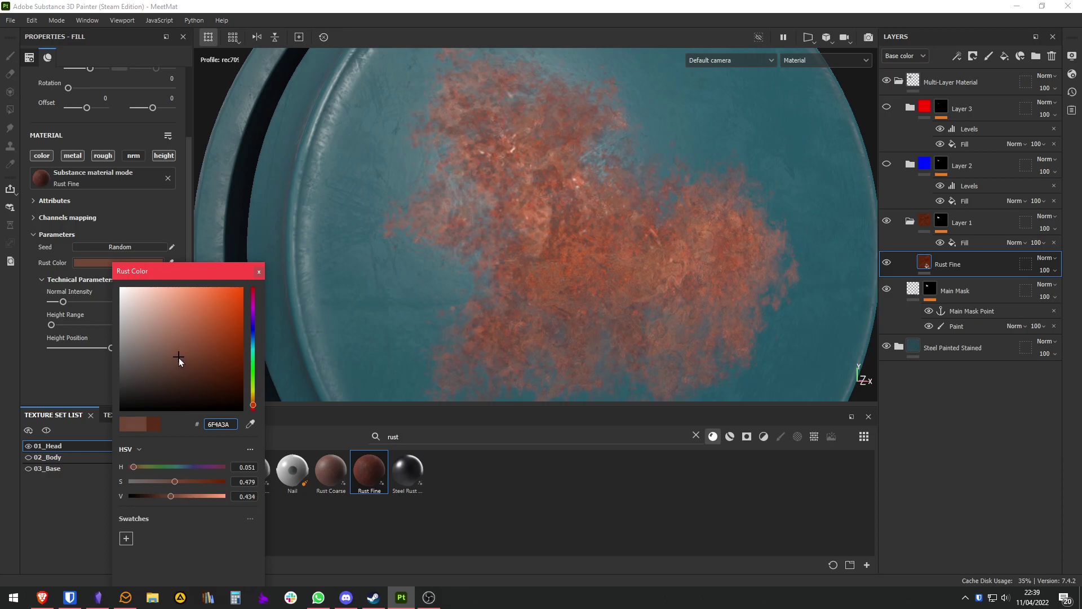
{"action": "left_click", "coordinate": [259, 271]}
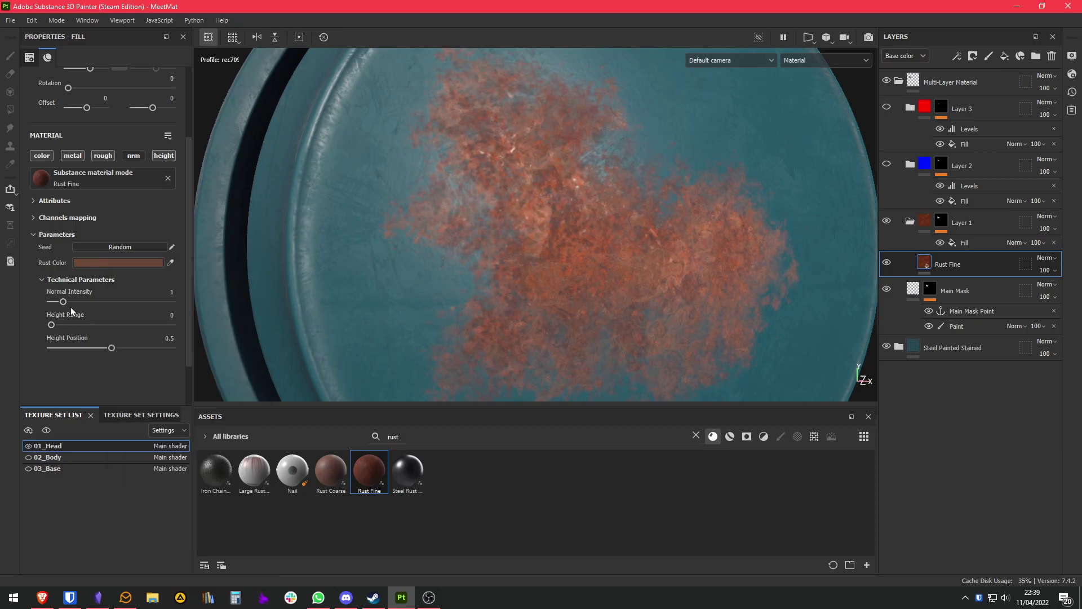
- Lower the Rust Fine layer's Normal Intensity to 0 and reduce its base color opacity to 52
{"action": "left_click_drag", "start_coordinate": [63, 302], "coordinate": [153, 308]}
{"action": "left_click_drag", "start_coordinate": [82, 314], "coordinate": [12, 313]}
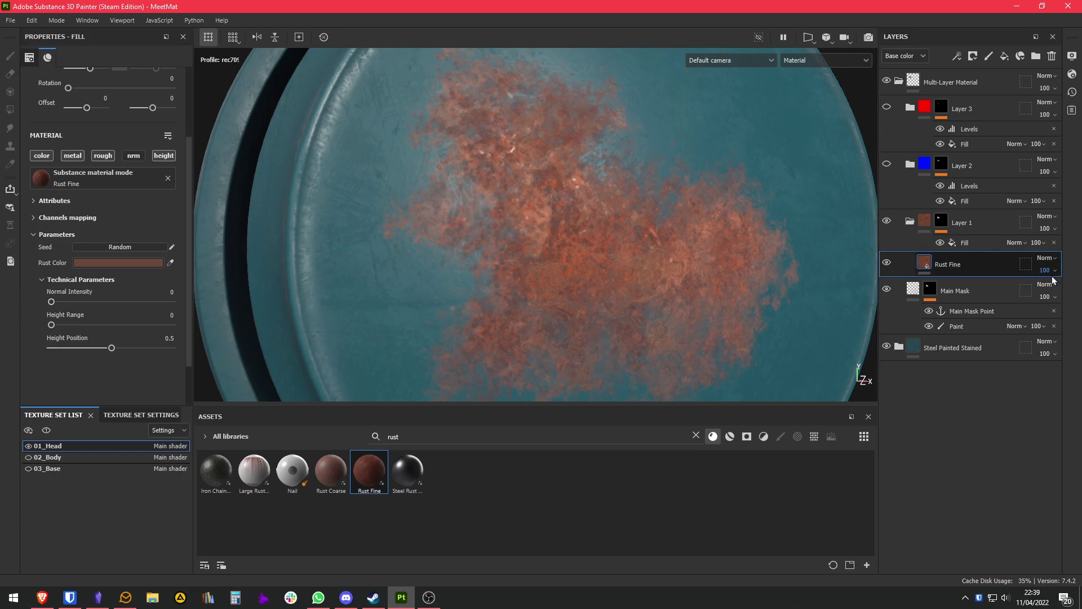
{"action": "left_click_drag", "start_coordinate": [1075, 291], "coordinate": [1053, 291]}
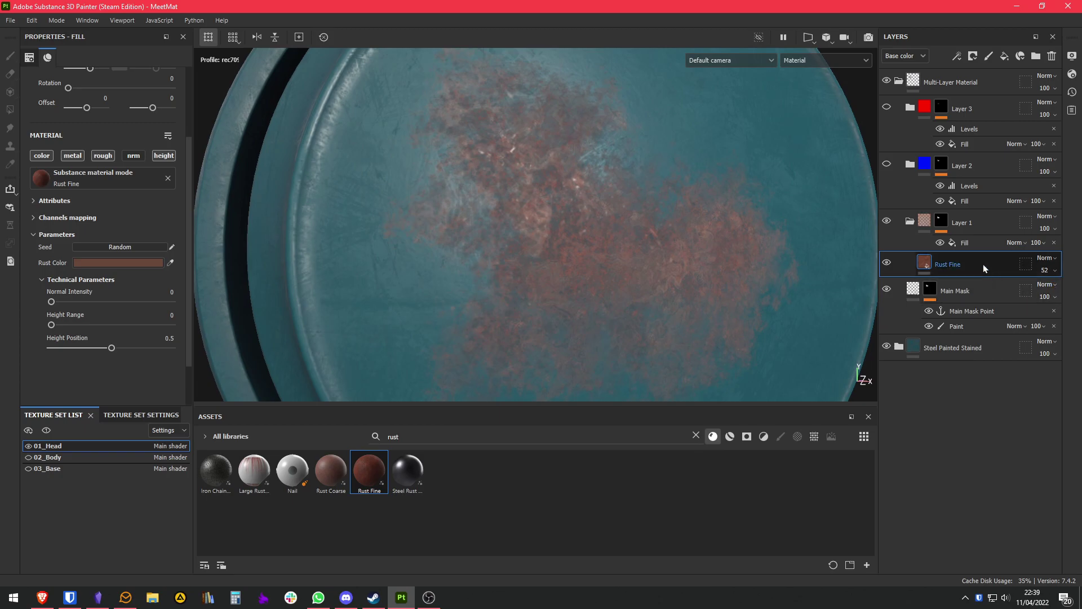
- Add a Blur Slope filter above the fill in Layer 1's mask and set its intensity to 9.3
{"action": "left_click", "coordinate": [978, 242]}
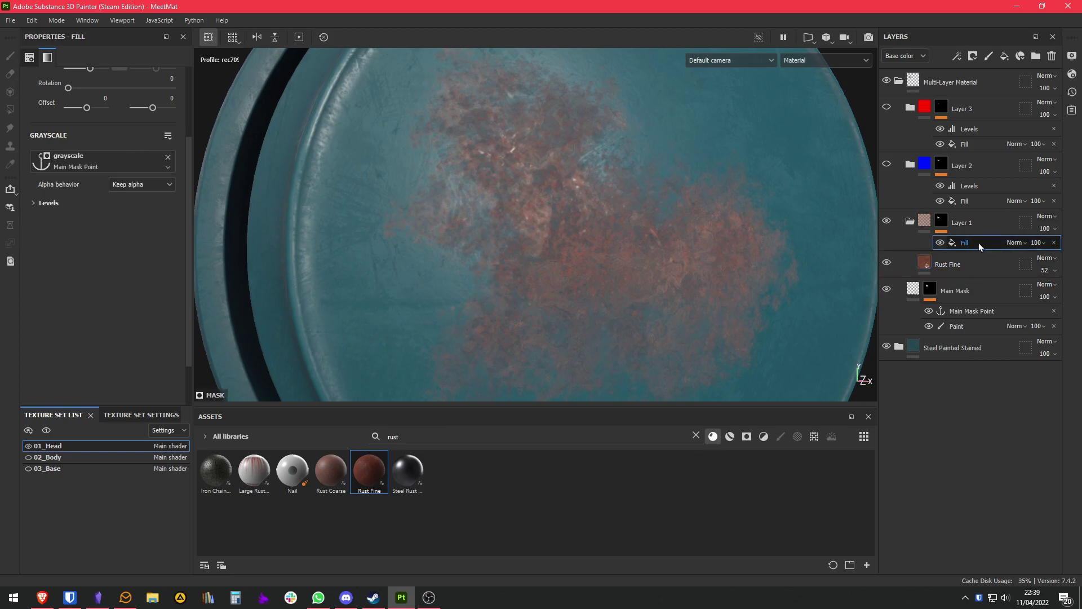
{"action": "left_click", "coordinate": [958, 56]}
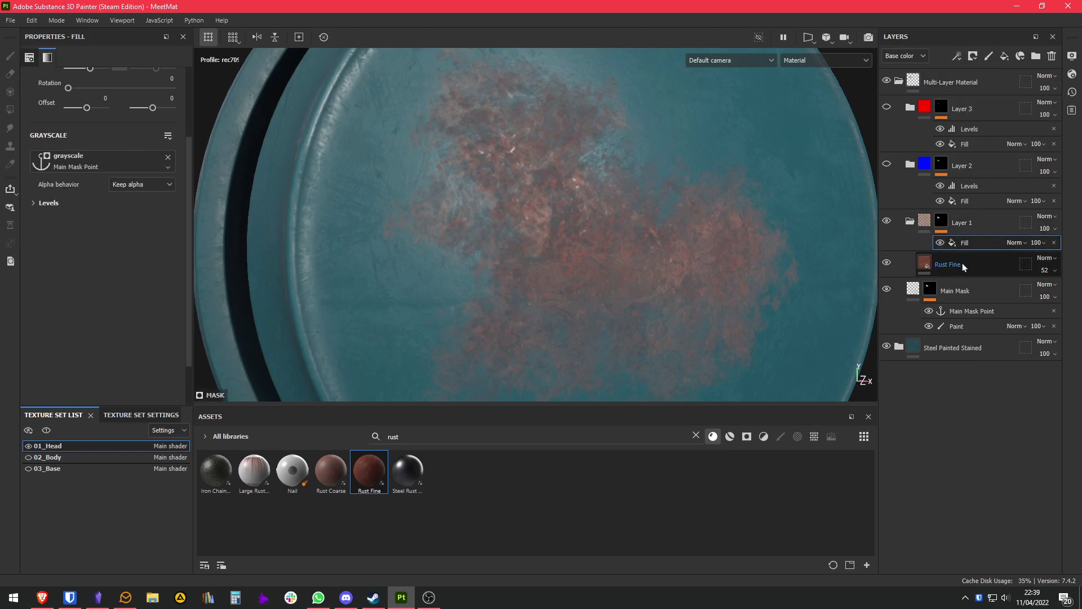
{"action": "left_click", "coordinate": [956, 62]}
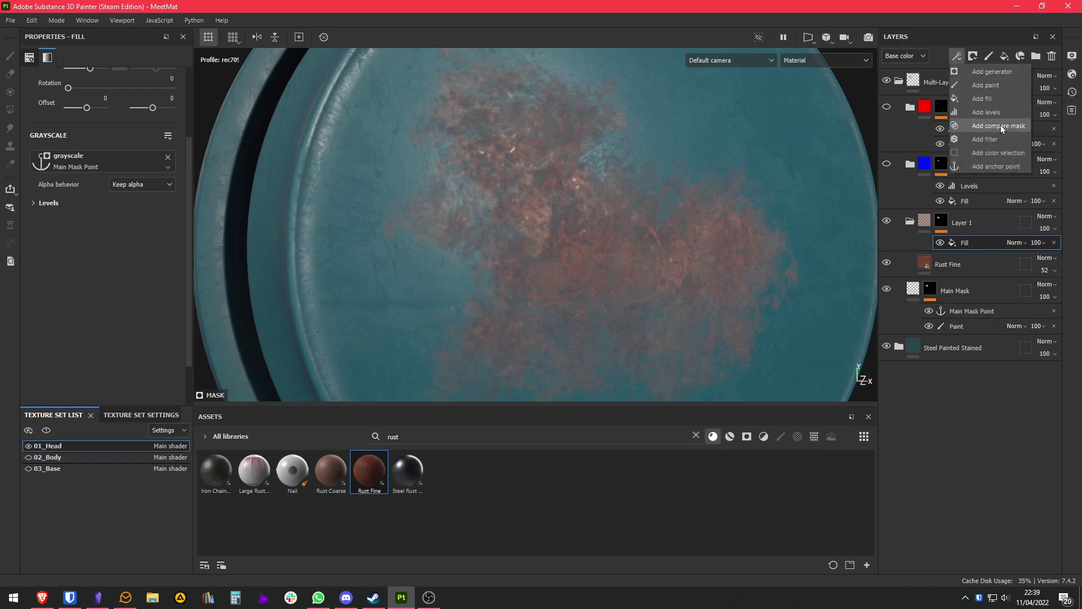
{"action": "left_click", "coordinate": [987, 139]}
{"action": "left_click", "coordinate": [124, 85]}
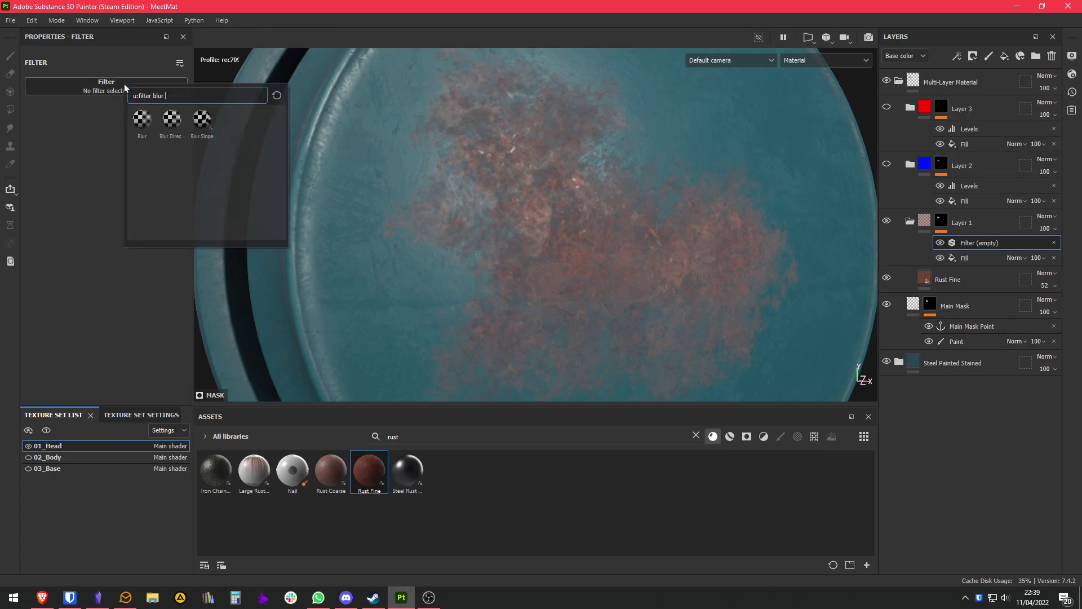
{"action": "left_click", "coordinate": [210, 119]}
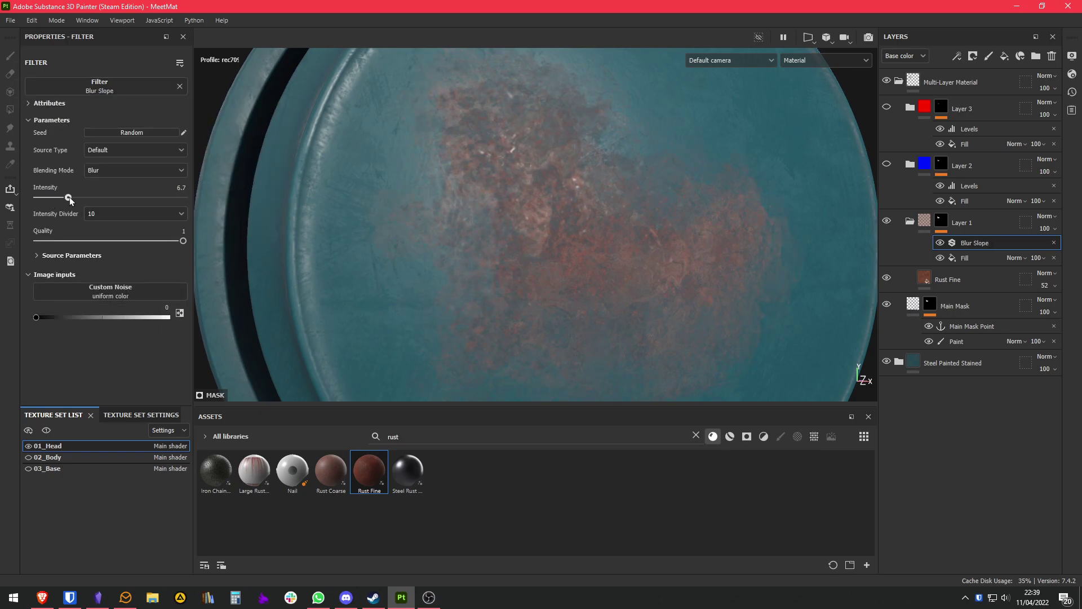
{"action": "left_click_drag", "start_coordinate": [82, 200], "coordinate": [80, 198]}
{"action": "left_click_drag", "start_coordinate": [494, 235], "coordinate": [568, 237], "text": "alt"}
{"action": "scroll", "coordinate": [568, 237], "scroll_direction": "up", "scroll_amount": 2}
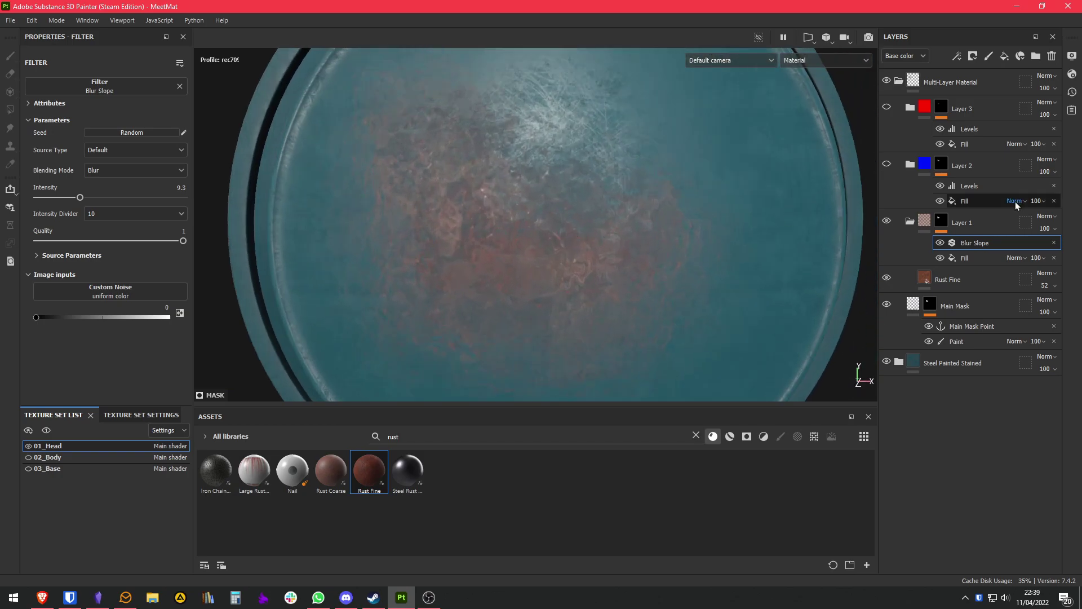
- Collapse Layer 1 and delete the red and blue placeholder fill layers from the Layer 3 and Layer 2 folders
{"action": "left_click", "coordinate": [968, 217]}
{"action": "left_click", "coordinate": [909, 221]}
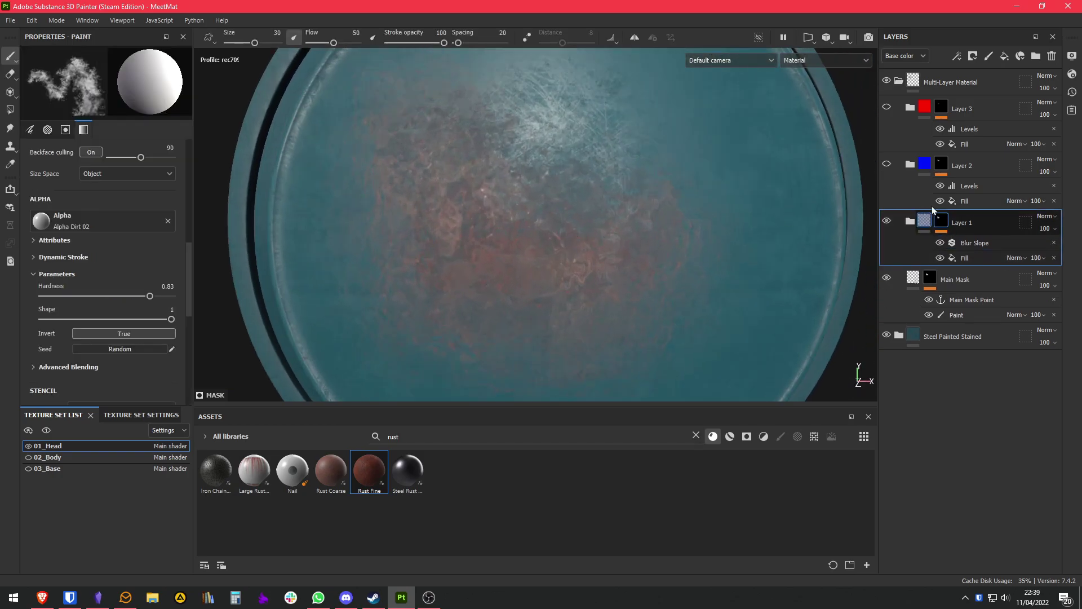
{"action": "left_click", "coordinate": [909, 165]}
{"action": "left_click", "coordinate": [911, 107]}
{"action": "left_click", "coordinate": [970, 166]}
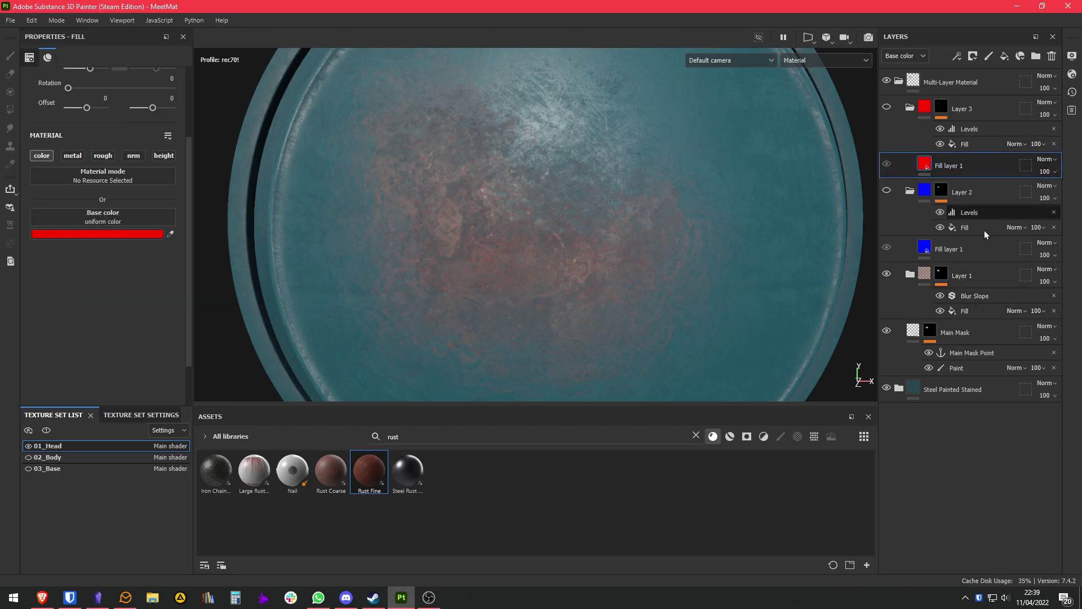
{"action": "left_click", "coordinate": [992, 247], "text": "ctrl"}
{"action": "left_click", "coordinate": [1051, 56]}
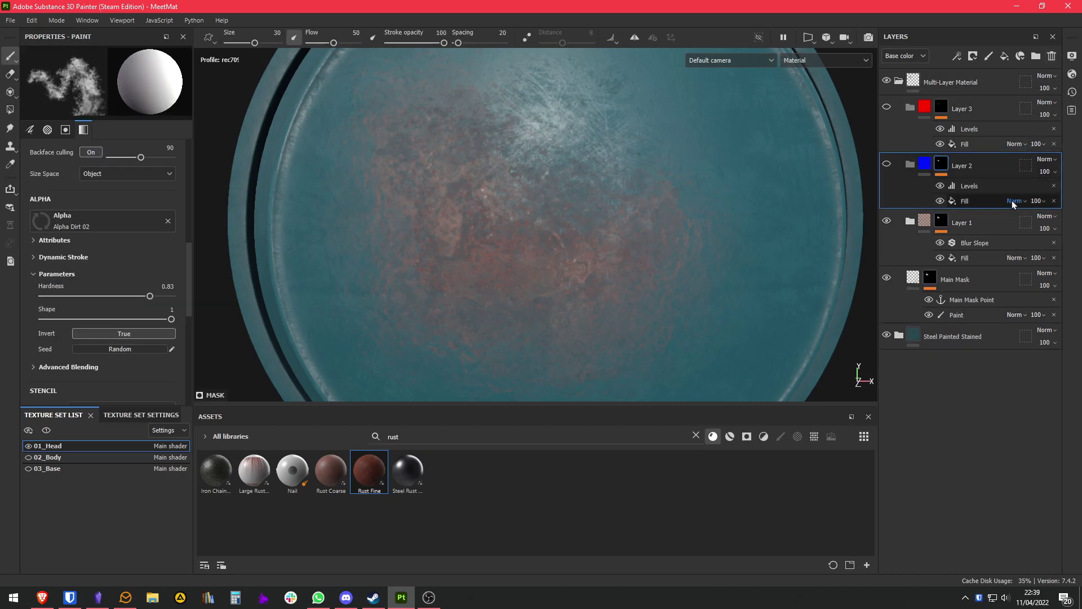
- Duplicate the Rust Fine layer in Layer 1, move the copy into the Layer 2 folder, and show Layer 2
{"action": "left_click", "coordinate": [909, 221]}
{"action": "left_click", "coordinate": [999, 285]}
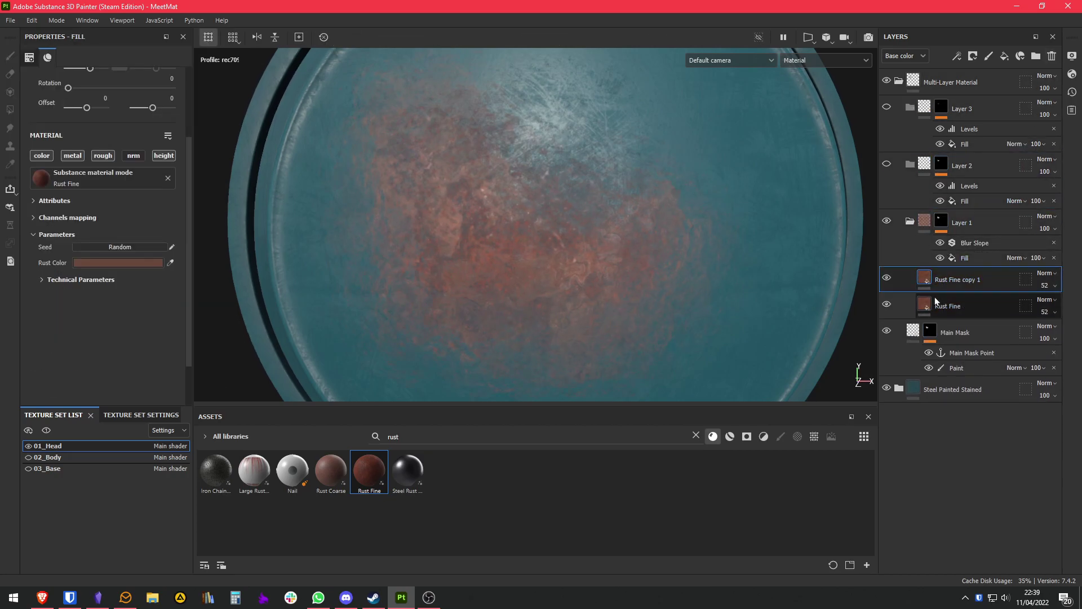
{"action": "left_click_drag", "start_coordinate": [929, 273], "coordinate": [987, 240]}
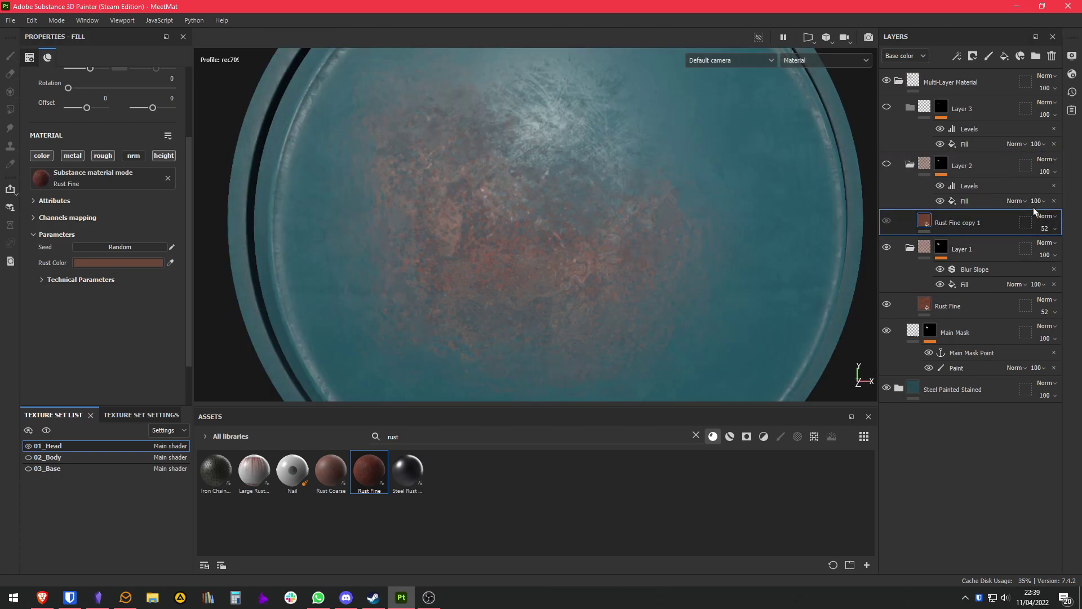
- Compare the masks of Layer 2 and Layer 1 in mask view, and check them against the reference photo in the browser
{"action": "left_click", "coordinate": [970, 186]}
{"action": "left_click", "coordinate": [941, 164], "text": "alt"}
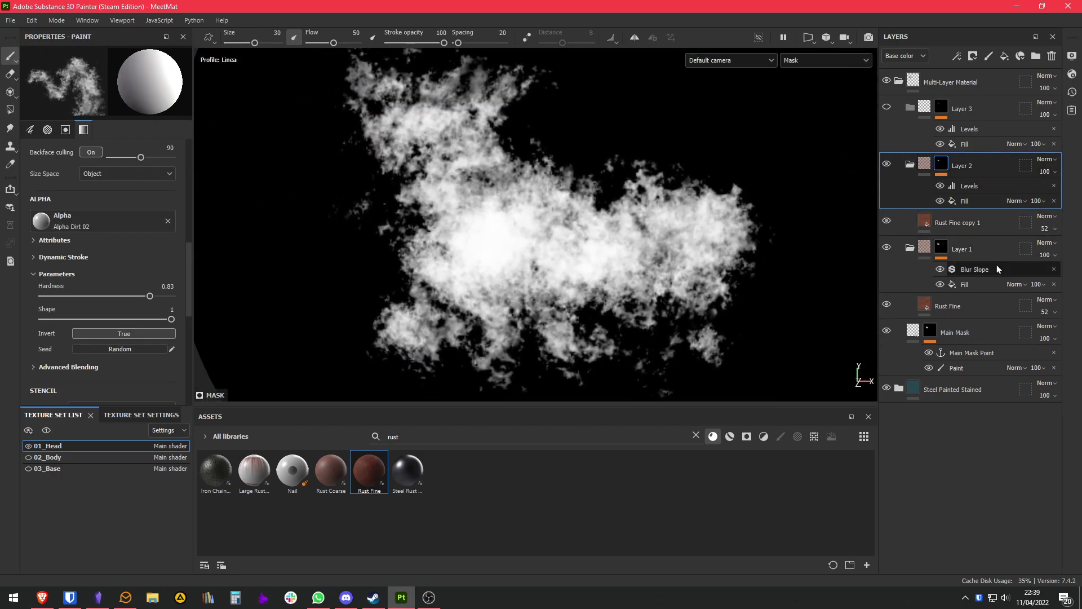
{"action": "left_click", "coordinate": [941, 249], "text": "alt"}
{"action": "left_click", "coordinate": [941, 164], "text": "alt"}
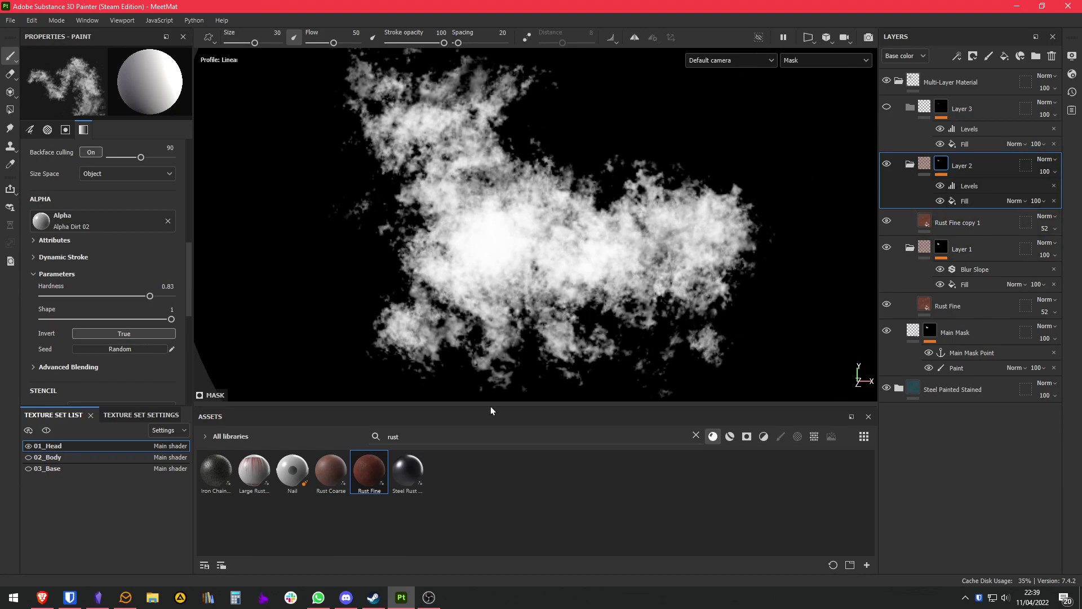
{"action": "key", "text": "alt+Tab"}
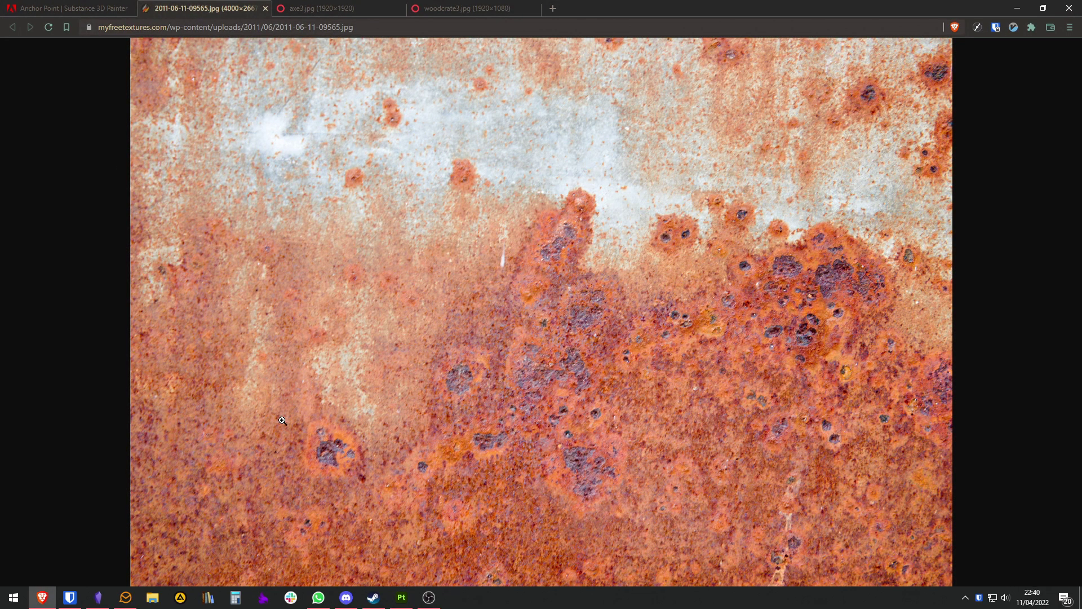
{"action": "key", "text": "alt+Tab"}
- Raise the opacity of the copied Rust Fine layer in Layer 2 to 100 and inspect the rust up close
{"action": "left_click", "coordinate": [1052, 227]}
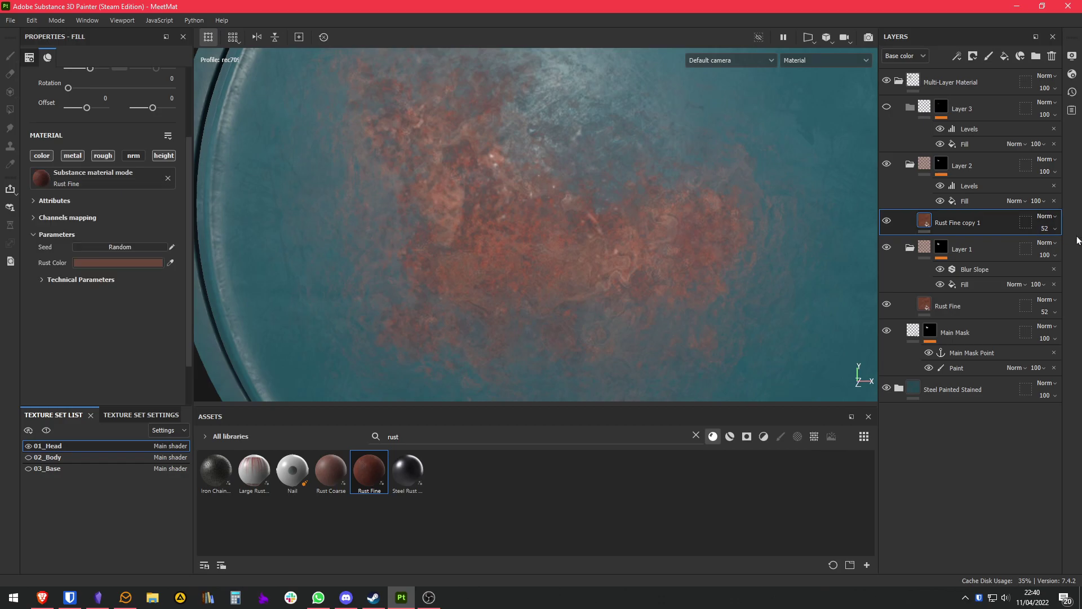
{"action": "left_click_drag", "start_coordinate": [1063, 250], "coordinate": [1077, 249]}
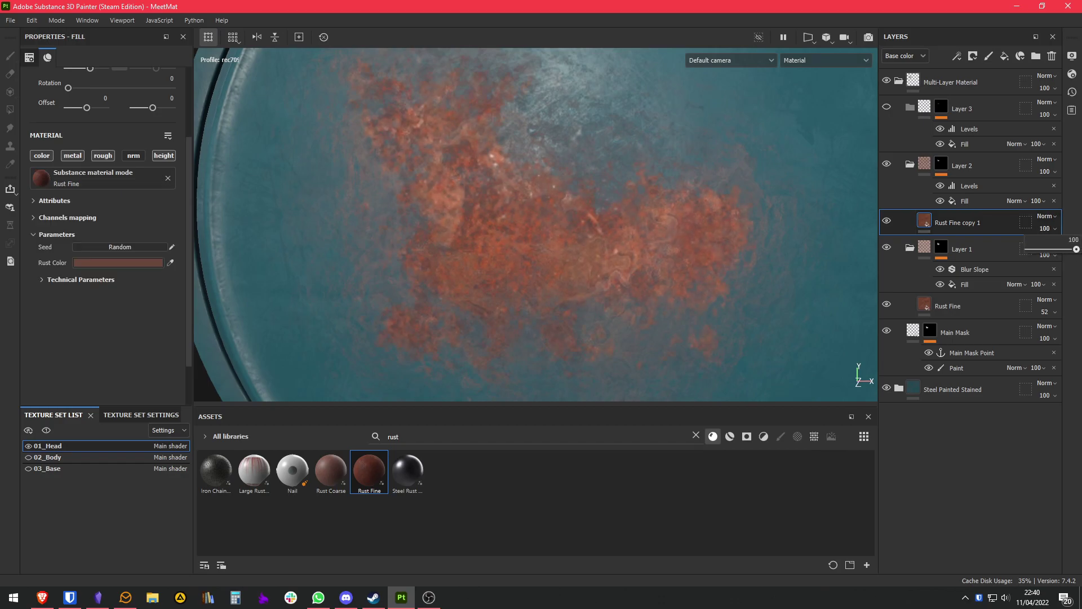
{"action": "middle_click_drag", "start_coordinate": [768, 227], "coordinate": [665, 214], "text": "alt"}
{"action": "scroll", "coordinate": [669, 215], "scroll_direction": "up", "scroll_amount": 1}
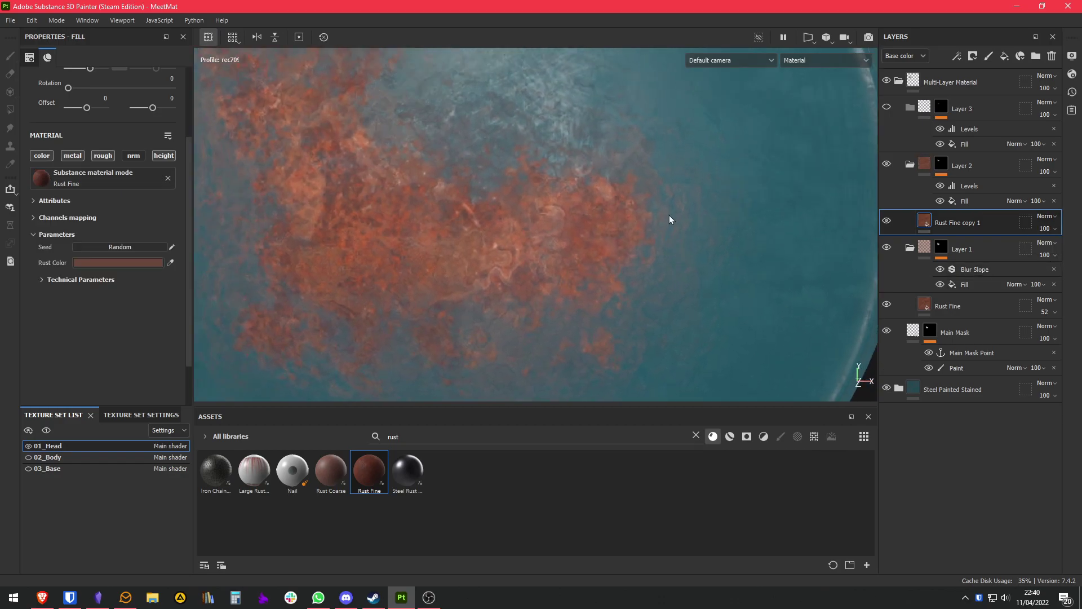
{"action": "left_click_drag", "start_coordinate": [670, 218], "coordinate": [629, 193], "text": "alt"}
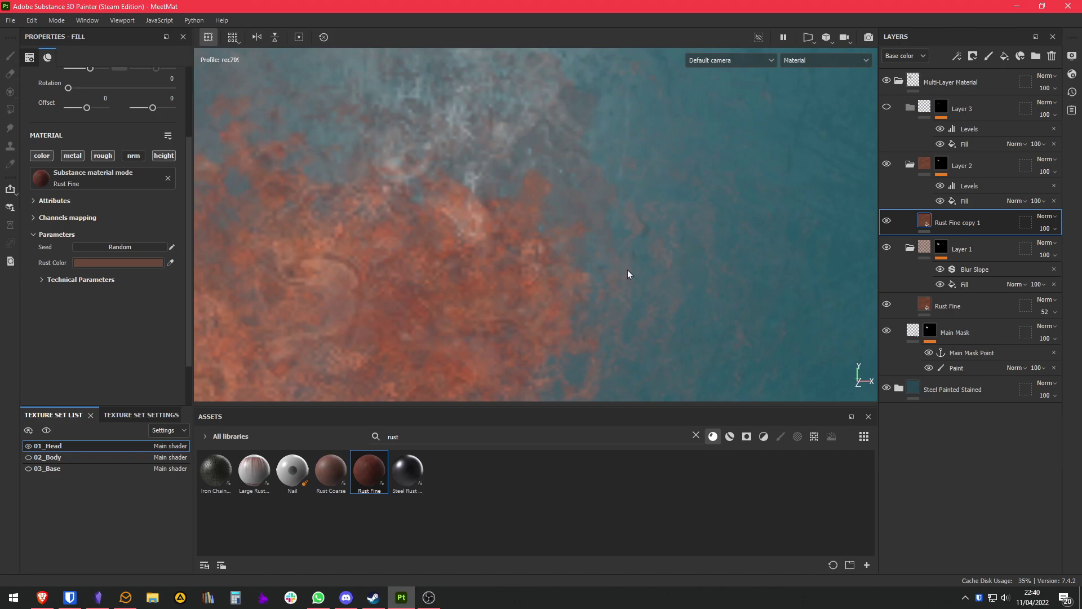
{"action": "scroll", "coordinate": [521, 248], "scroll_direction": "down", "scroll_amount": 3}
{"action": "middle_click_drag", "start_coordinate": [521, 248], "coordinate": [638, 254], "text": "alt"}
- Check the reference photo in the browser, and set the copied Rust Fine layer's Rust Color to the darker brown 623C2B
{"action": "key", "text": "alt+Tab"}
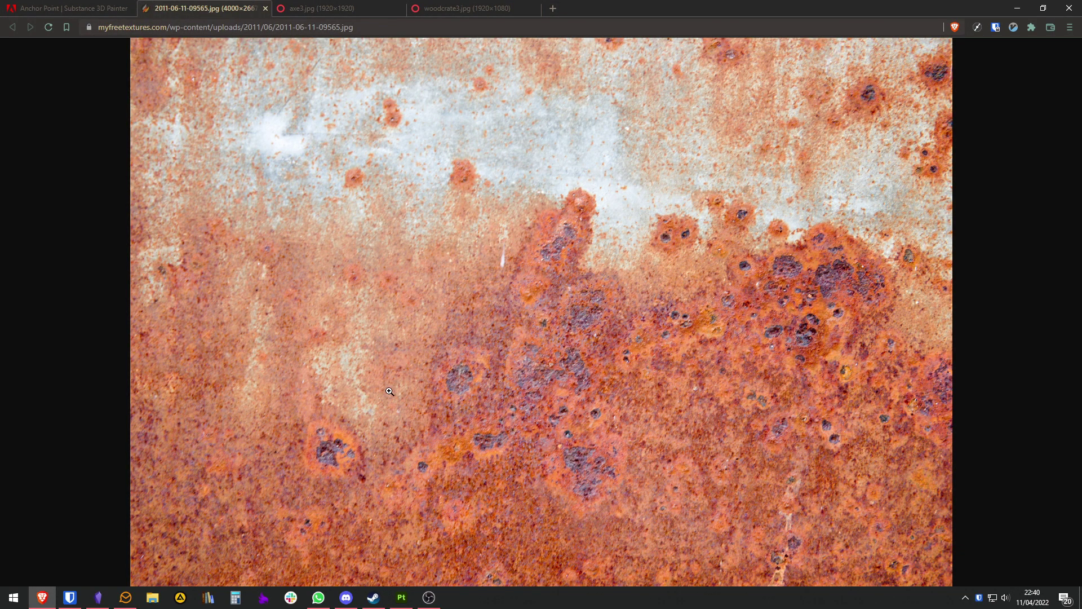
{"action": "key", "text": "alt+Tab"}
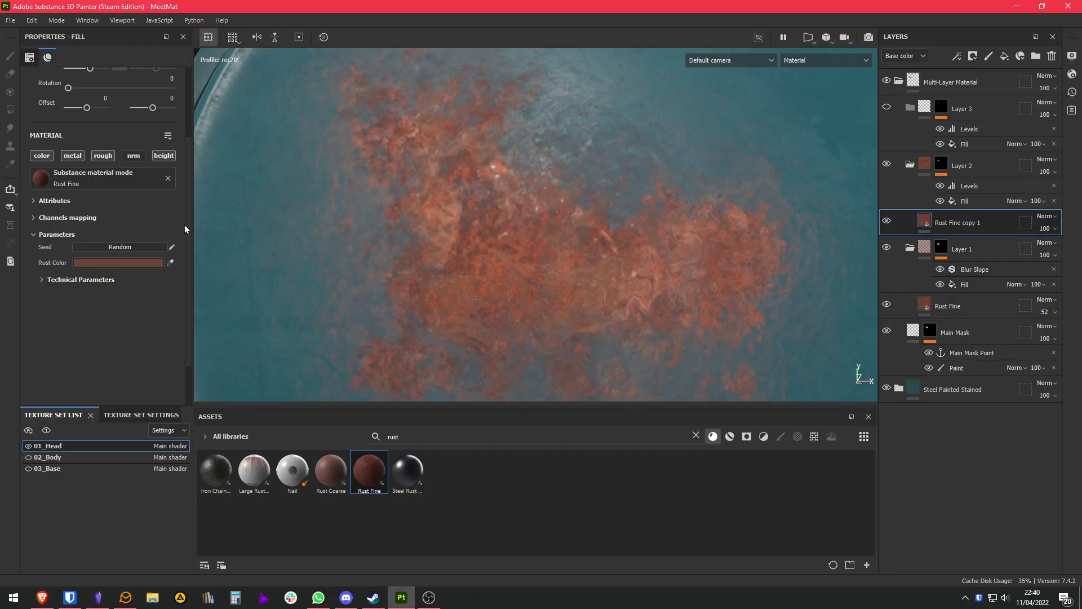
{"action": "left_click", "coordinate": [134, 263]}
{"action": "left_click_drag", "start_coordinate": [206, 361], "coordinate": [210, 362]}
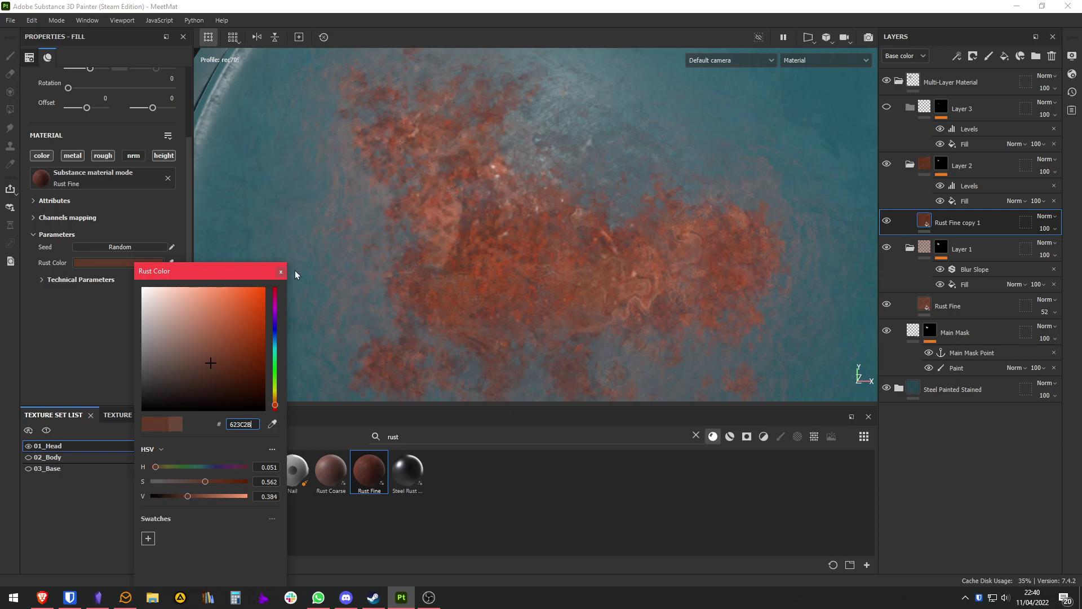
{"action": "left_click", "coordinate": [280, 271]}
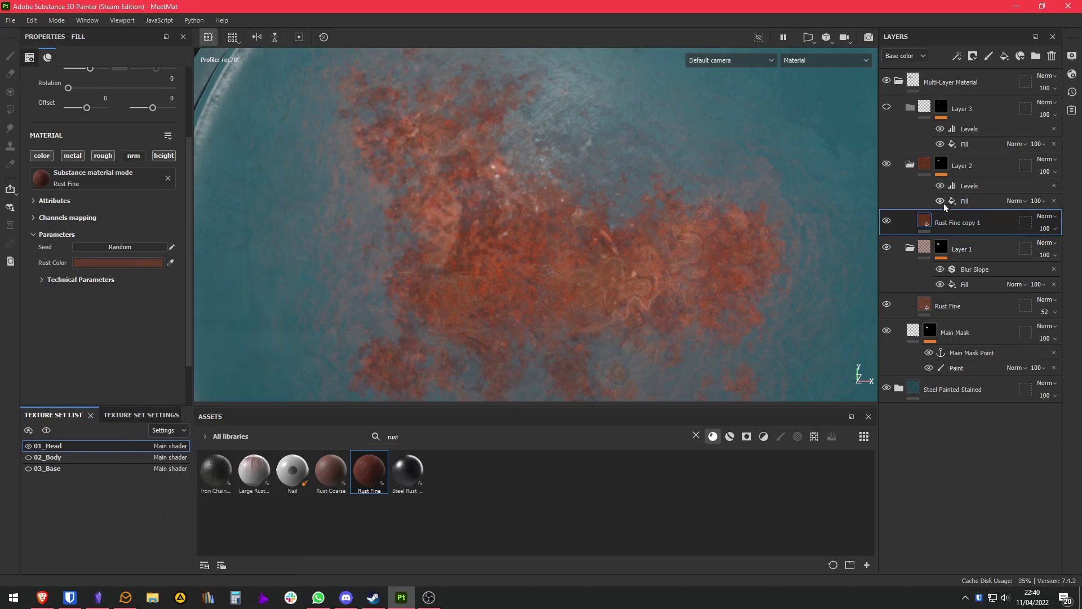
- Tighten Layer 2's mask by setting its Levels black point to 0.634 and midtone to 2.701
{"action": "left_click", "coordinate": [962, 188]}
{"action": "left_click_drag", "start_coordinate": [150, 87], "coordinate": [157, 87]}
{"action": "scroll", "coordinate": [452, 220], "scroll_direction": "down", "scroll_amount": 3}
{"action": "mouse_move", "coordinate": [507, 239]}
{"action": "left_mouse_down", "text": "alt"}
{"action": "mouse_move", "coordinate": [428, 247]}
{"action": "mouse_move", "coordinate": [517, 242]}
{"action": "left_mouse_up", "text": "alt"}
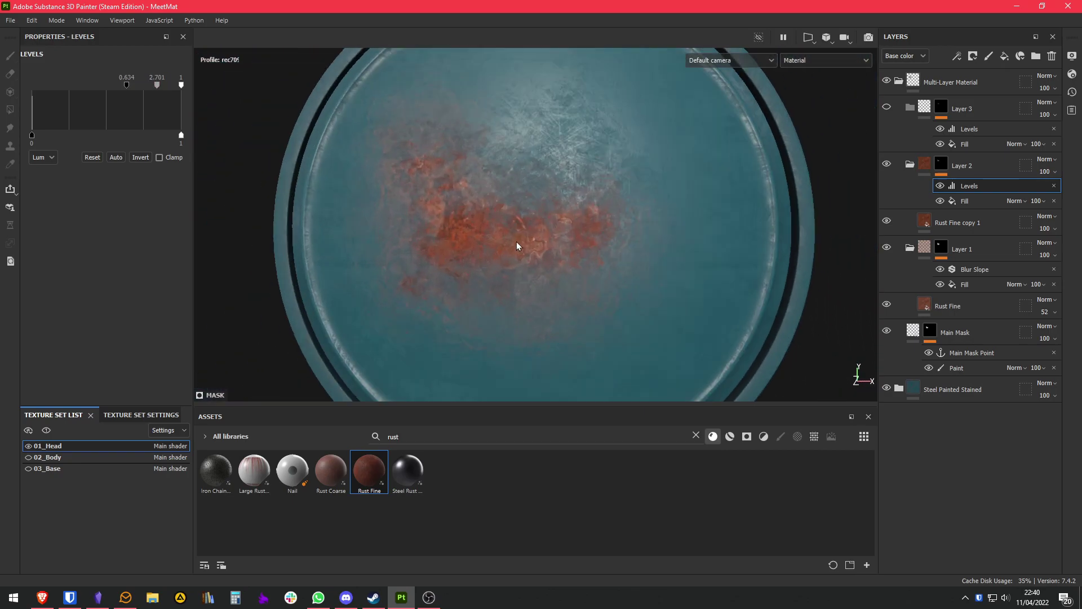
{"action": "scroll", "coordinate": [516, 245], "scroll_direction": "up", "scroll_amount": 5}
- Set the copied Rust Fine layer's Height Range to 0.24 and its Height Position to 0.53
{"action": "left_click", "coordinate": [976, 225]}
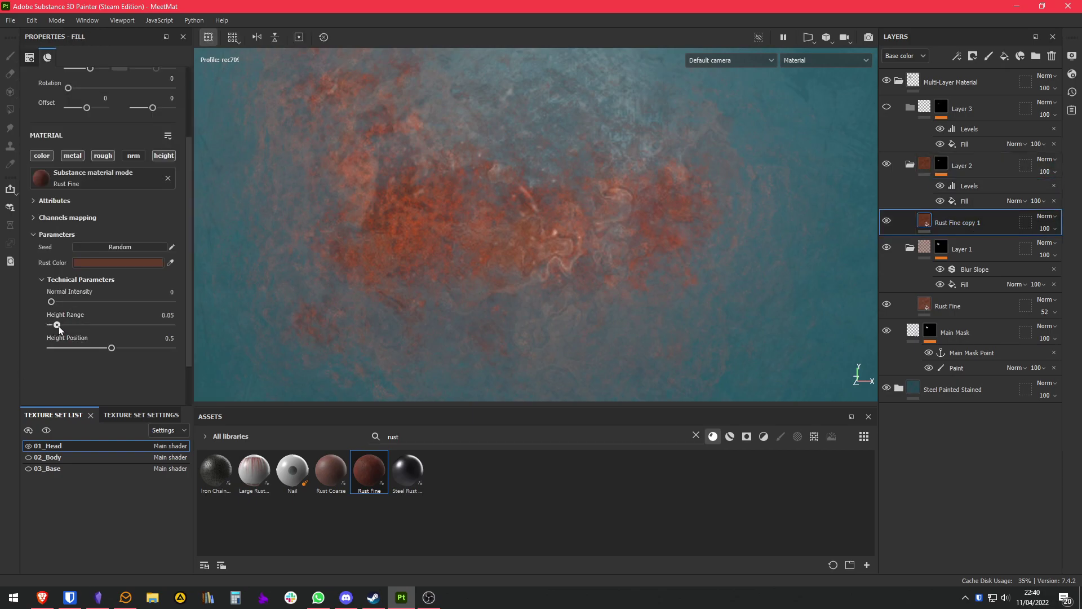
{"action": "left_click_drag", "start_coordinate": [101, 329], "coordinate": [79, 329]}
{"action": "left_click_drag", "start_coordinate": [451, 276], "coordinate": [496, 231], "text": "alt"}
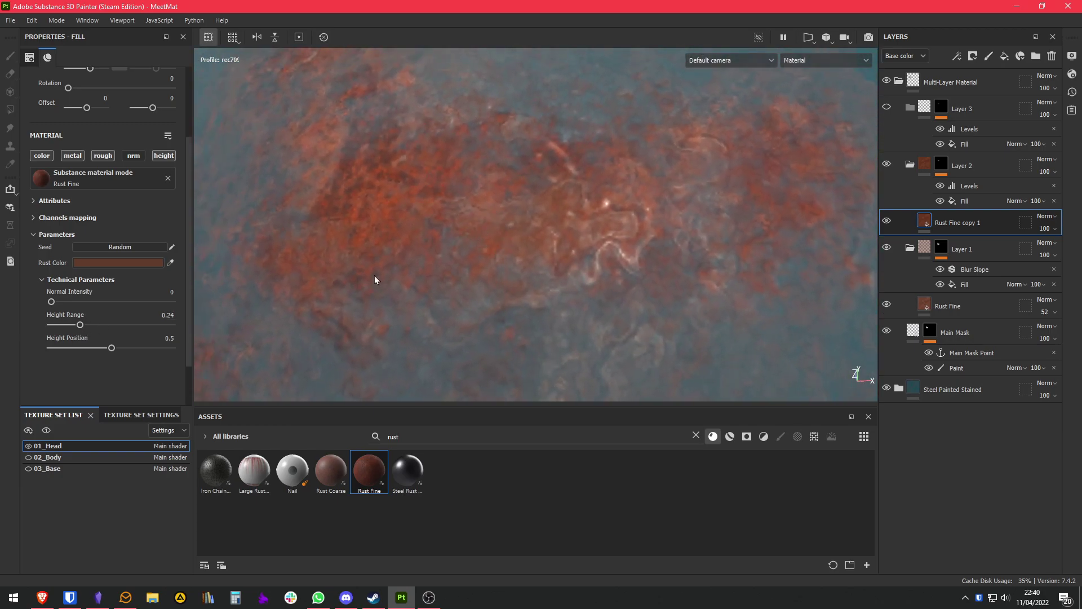
{"action": "mouse_move", "coordinate": [108, 352]}
{"action": "left_mouse_down"}
{"action": "mouse_move", "coordinate": [75, 349]}
{"action": "mouse_move", "coordinate": [132, 349]}
{"action": "mouse_move", "coordinate": [115, 347]}
{"action": "left_mouse_up"}
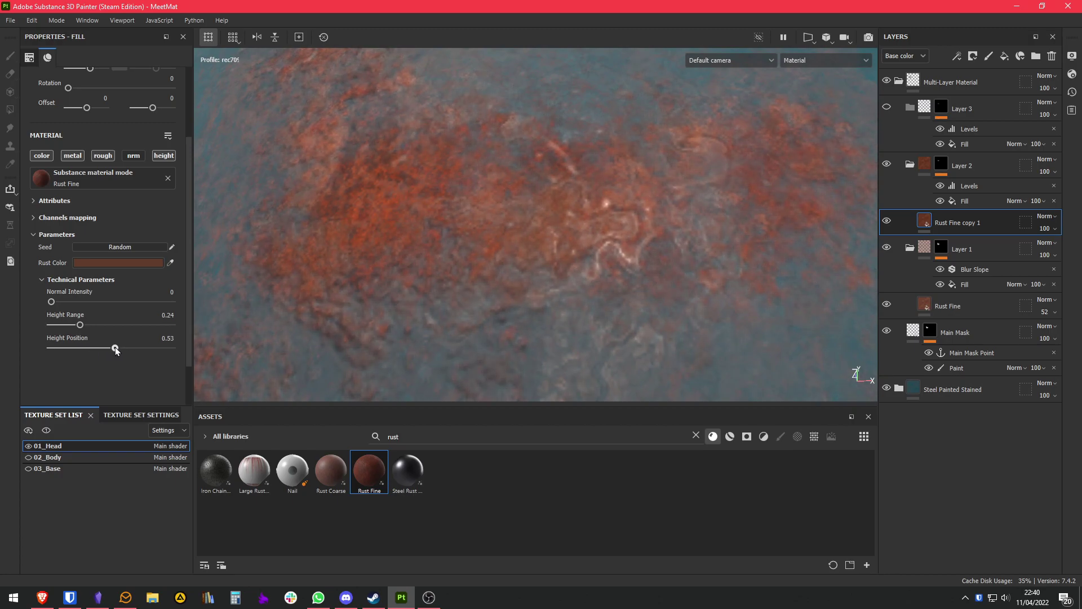
- Reduce the copied Rust Fine layer's Height Range to 0.03 and inspect the rust surface from several angles
{"action": "left_click", "coordinate": [163, 316]}
{"action": "type", "text": "0.15"}
{"action": "key", "text": "Return"}
{"action": "scroll", "coordinate": [452, 188], "scroll_direction": "down", "scroll_amount": 3}
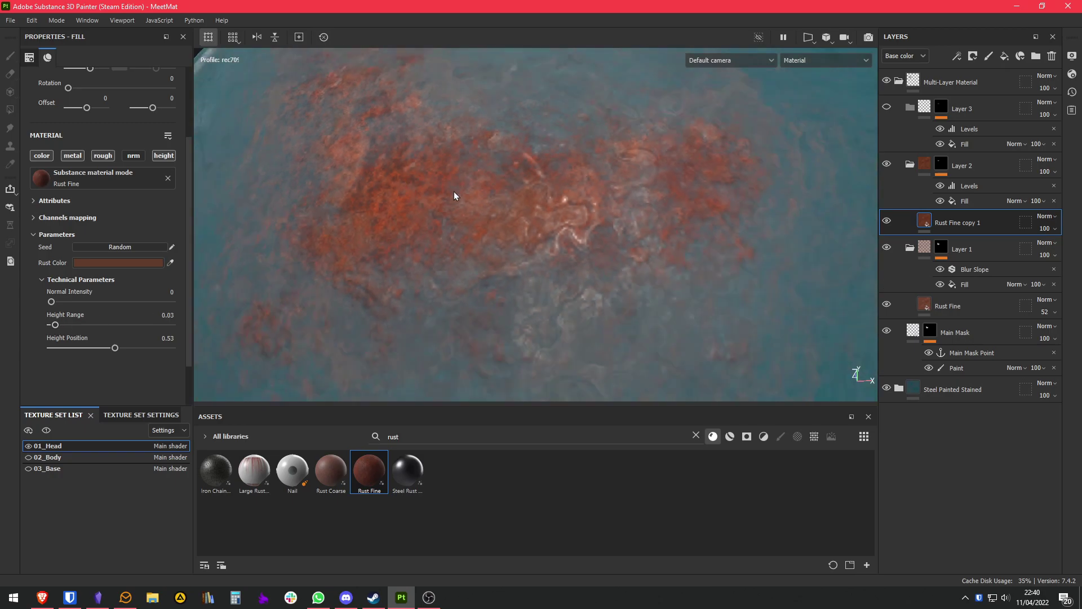
{"action": "middle_click_drag", "start_coordinate": [620, 237], "coordinate": [570, 229], "text": "alt"}
{"action": "left_click_drag", "start_coordinate": [570, 229], "coordinate": [529, 244], "text": "alt"}
{"action": "middle_click_drag", "start_coordinate": [529, 244], "coordinate": [577, 297], "text": "alt"}
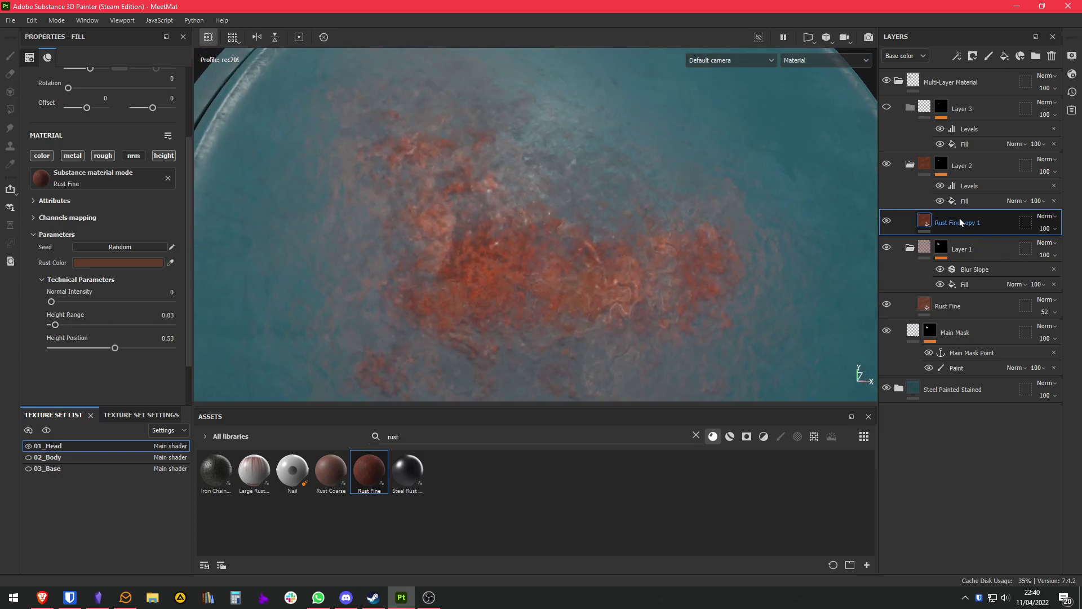
- Duplicate the Rust Fine copy 1 layer, place the copy inside the Layer 3 folder, and make Layer 3 visible
{"action": "left_click", "coordinate": [975, 169]}
{"action": "left_click", "coordinate": [909, 164]}
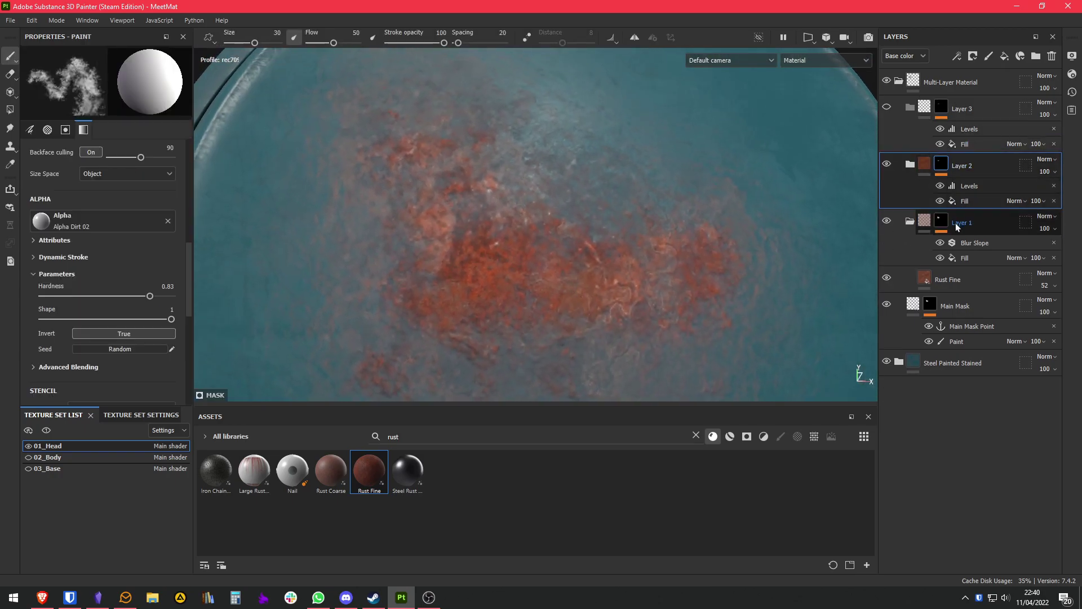
{"action": "left_click", "coordinate": [910, 165]}
{"action": "left_click", "coordinate": [957, 225]}
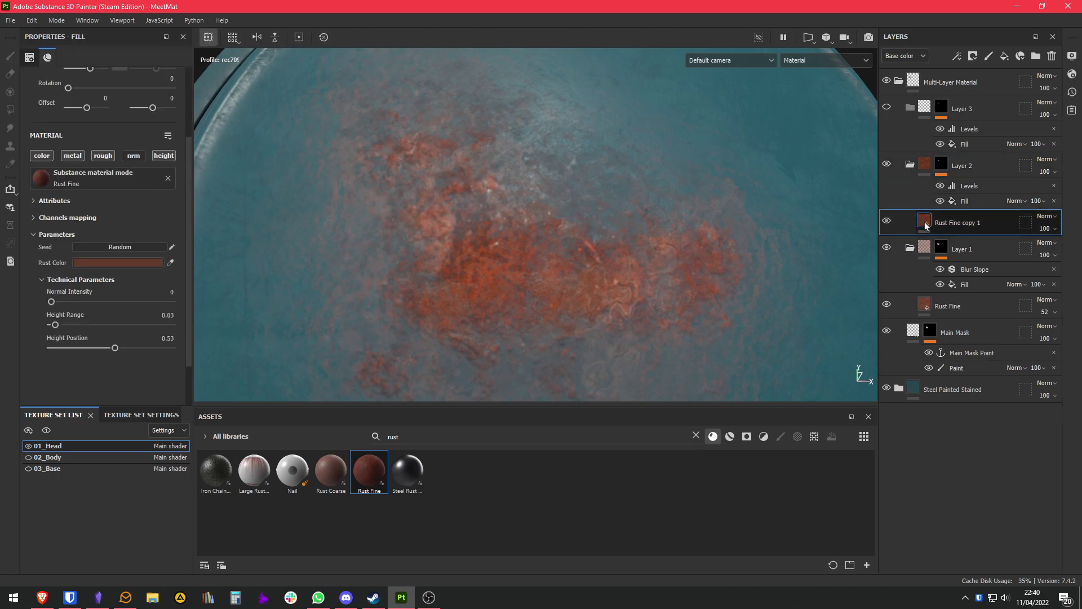
{"action": "key", "text": "ctrl+d"}
{"action": "left_click_drag", "start_coordinate": [928, 222], "coordinate": [942, 137]}
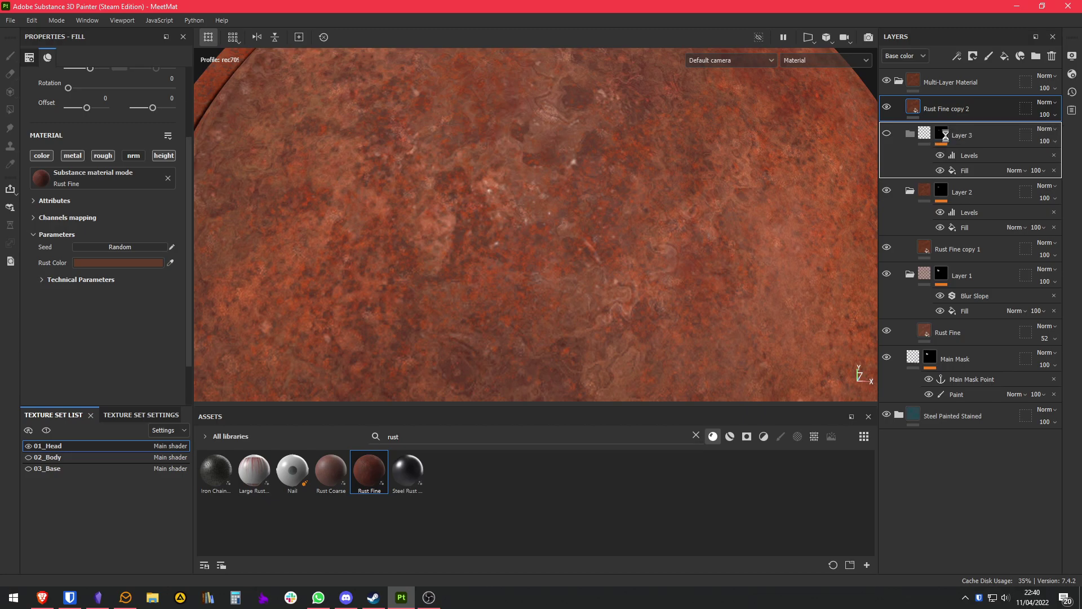
{"action": "left_click", "coordinate": [886, 110]}
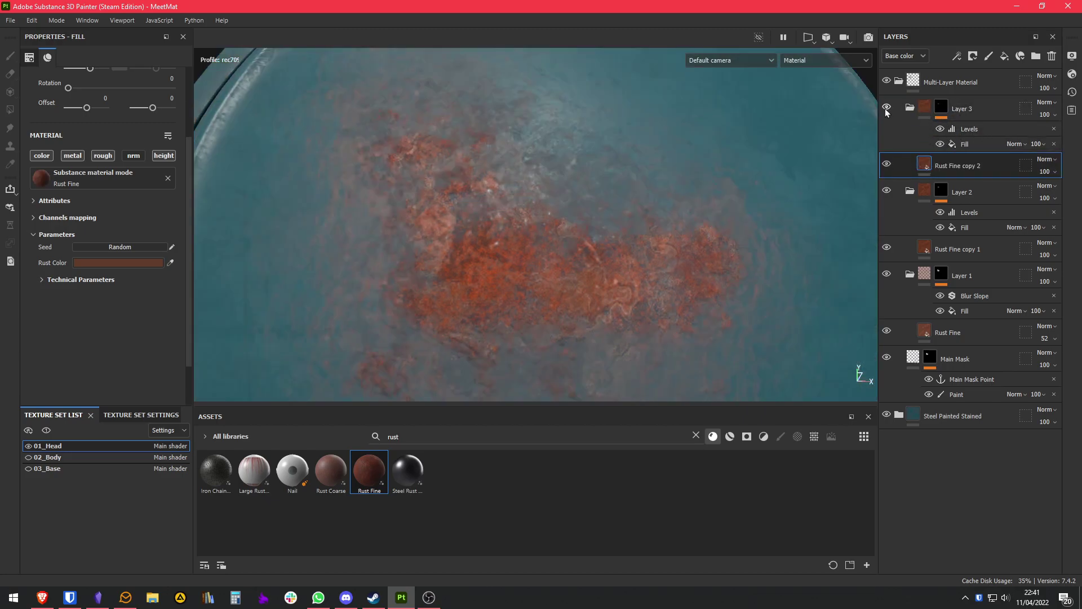
- Set the Layer 3 mask's Levels to black point 0.596, midtone about 13.3 and output white 0.974
{"action": "left_click", "coordinate": [971, 129]}
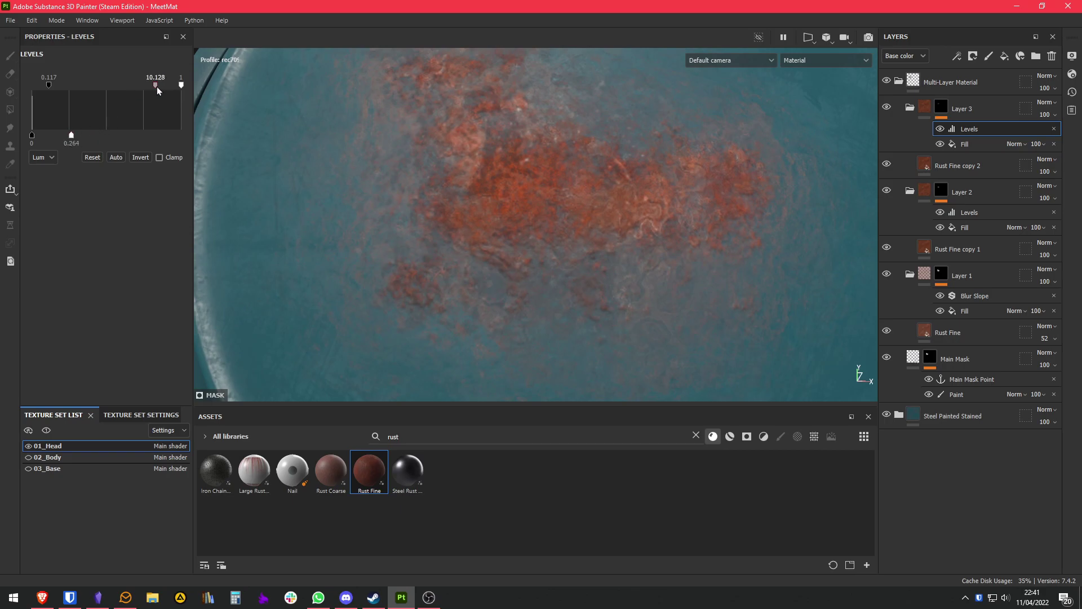
{"action": "left_click", "coordinate": [942, 107], "text": "alt"}
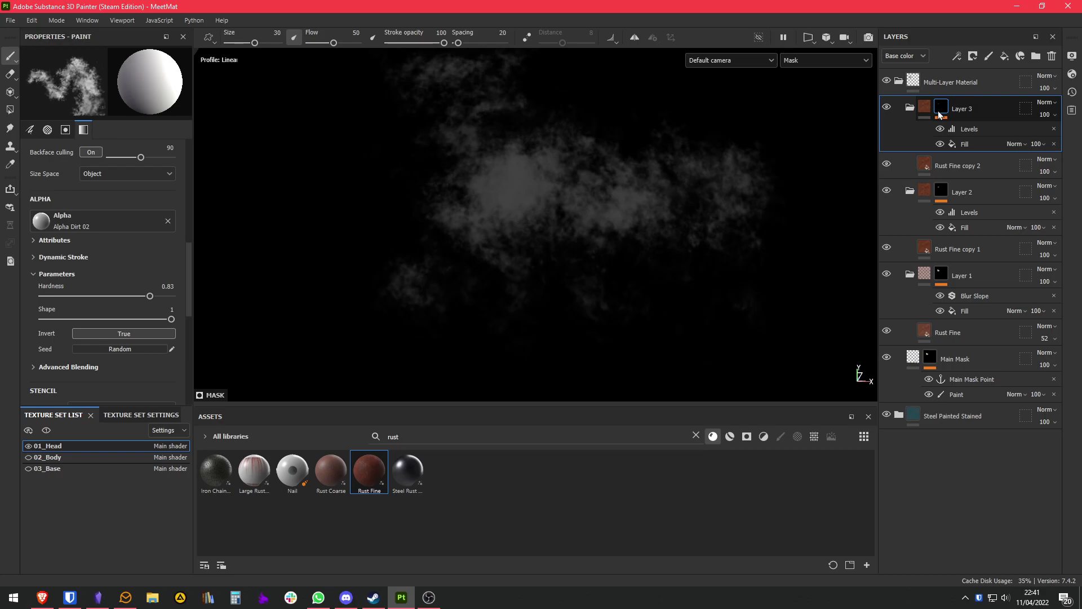
{"action": "left_click", "coordinate": [972, 167]}
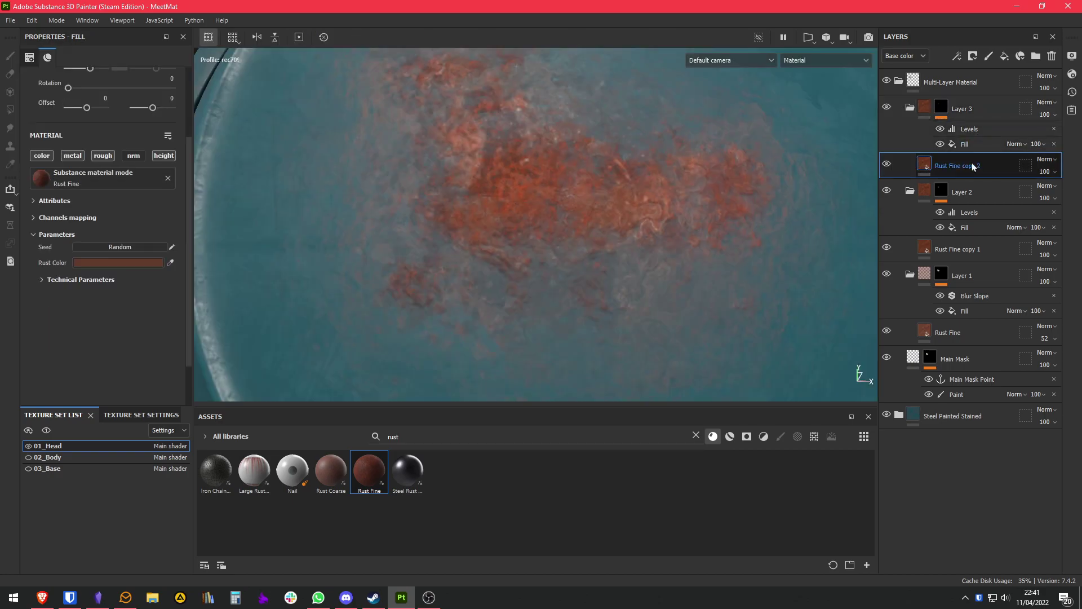
{"action": "left_click", "coordinate": [940, 110]}
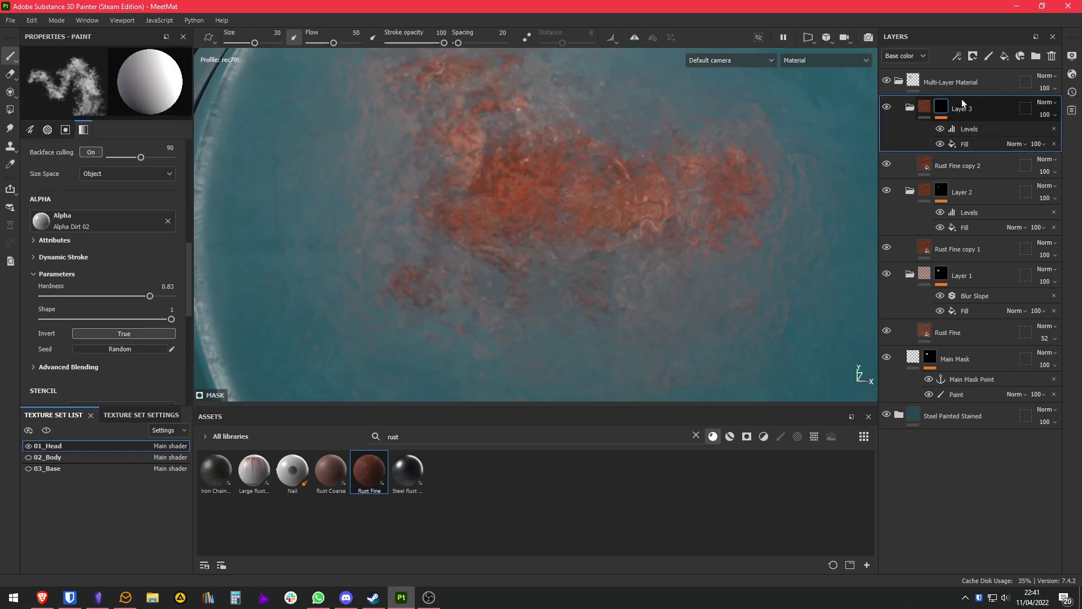
{"action": "left_click", "coordinate": [941, 107], "text": "alt"}
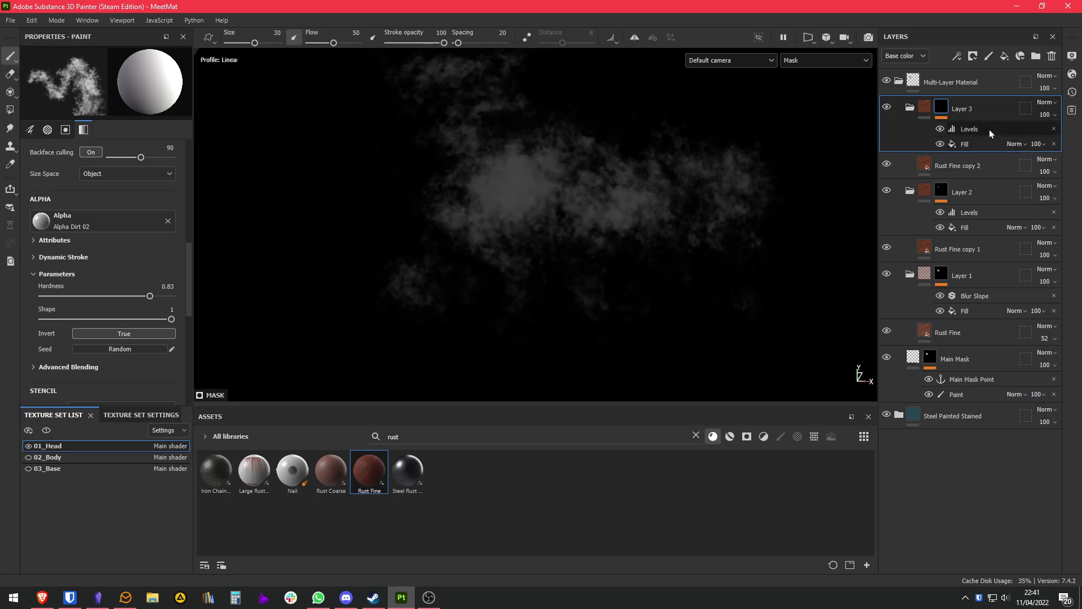
{"action": "left_click", "coordinate": [961, 129]}
{"action": "mouse_move", "coordinate": [147, 84]}
{"action": "left_mouse_down"}
{"action": "mouse_move", "coordinate": [121, 84]}
{"action": "mouse_move", "coordinate": [163, 86]}
{"action": "left_mouse_up"}
{"action": "left_click_drag", "start_coordinate": [33, 138], "coordinate": [6, 136]}
{"action": "left_click_drag", "start_coordinate": [75, 135], "coordinate": [176, 138]}
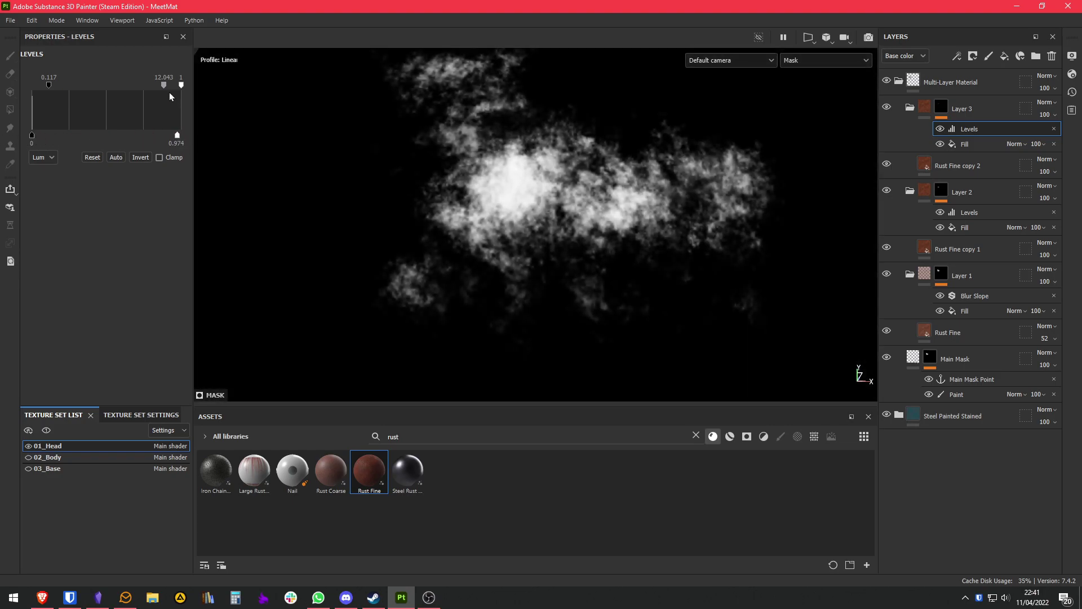
{"action": "left_click_drag", "start_coordinate": [164, 86], "coordinate": [168, 86]}
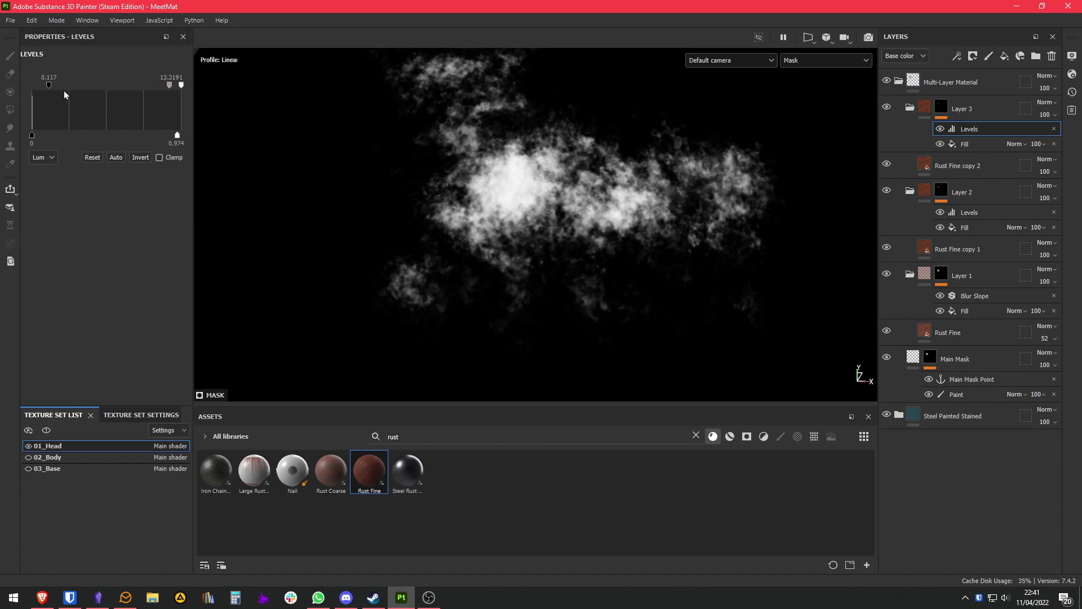
{"action": "left_click_drag", "start_coordinate": [60, 88], "coordinate": [121, 85]}
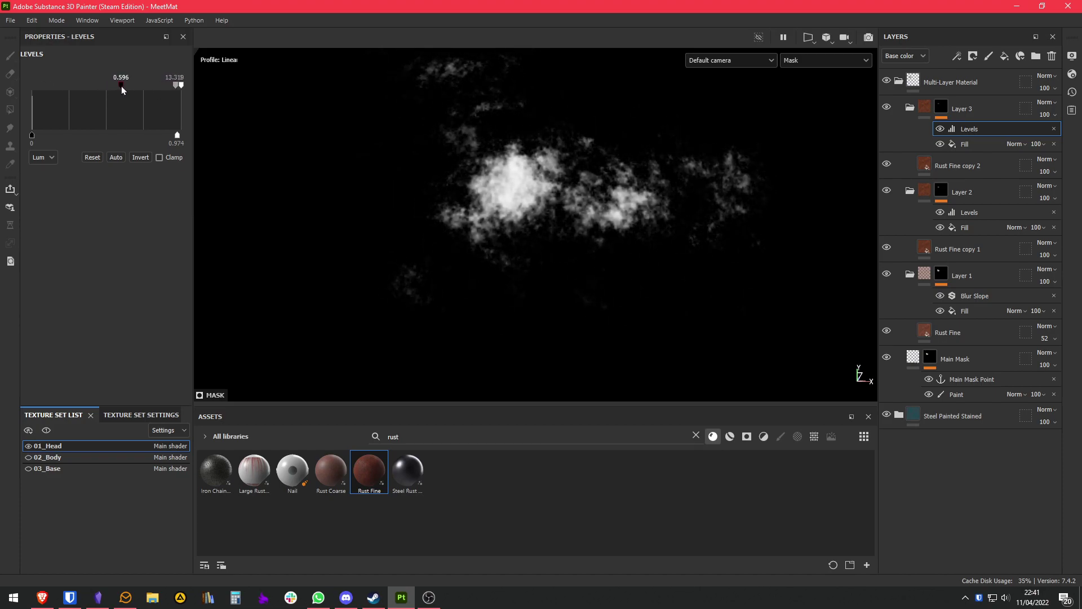
- View the rust material on the mesh and examine the dark pitted areas of the reference photo up close in the browser
{"action": "left_click", "coordinate": [922, 107]}
{"action": "middle_click_drag", "start_coordinate": [583, 202], "coordinate": [584, 256], "text": "alt"}
{"action": "key", "text": "alt+Tab"}
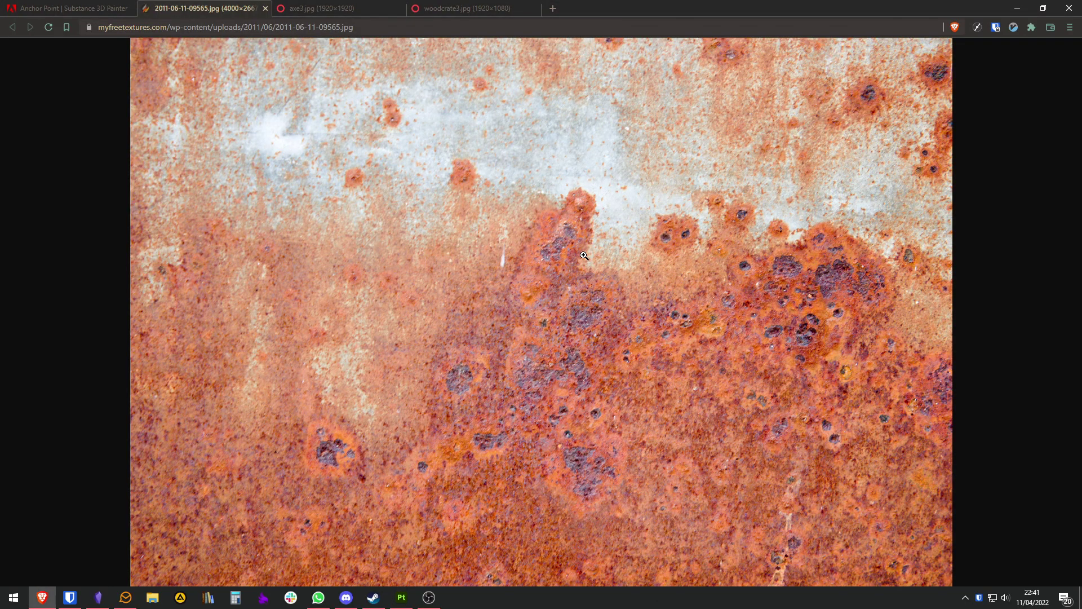
{"action": "left_click", "coordinate": [496, 348]}
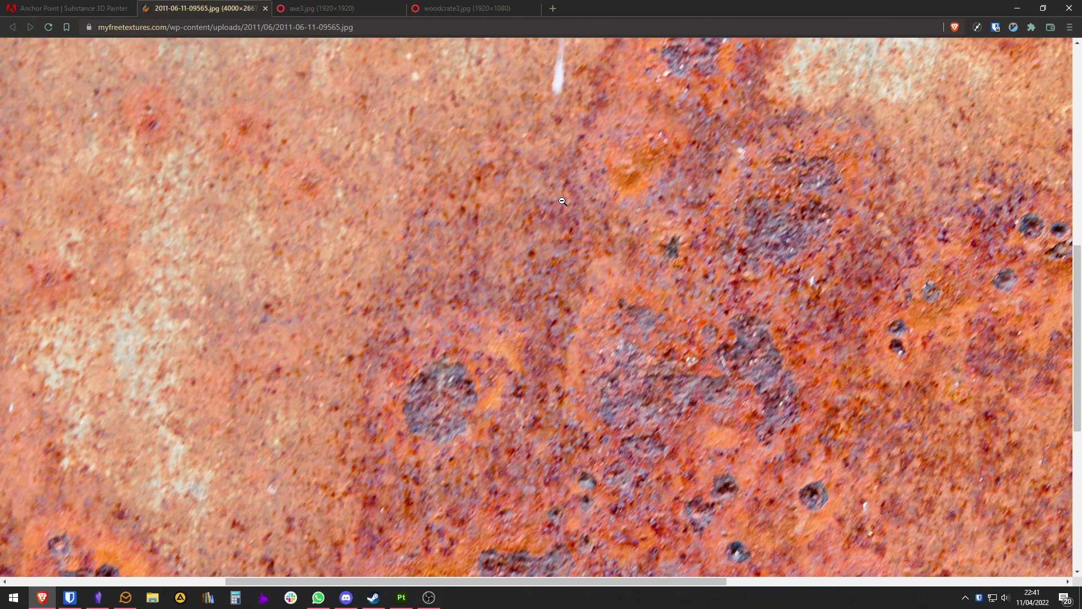
{"action": "key", "text": "alt+Tab"}
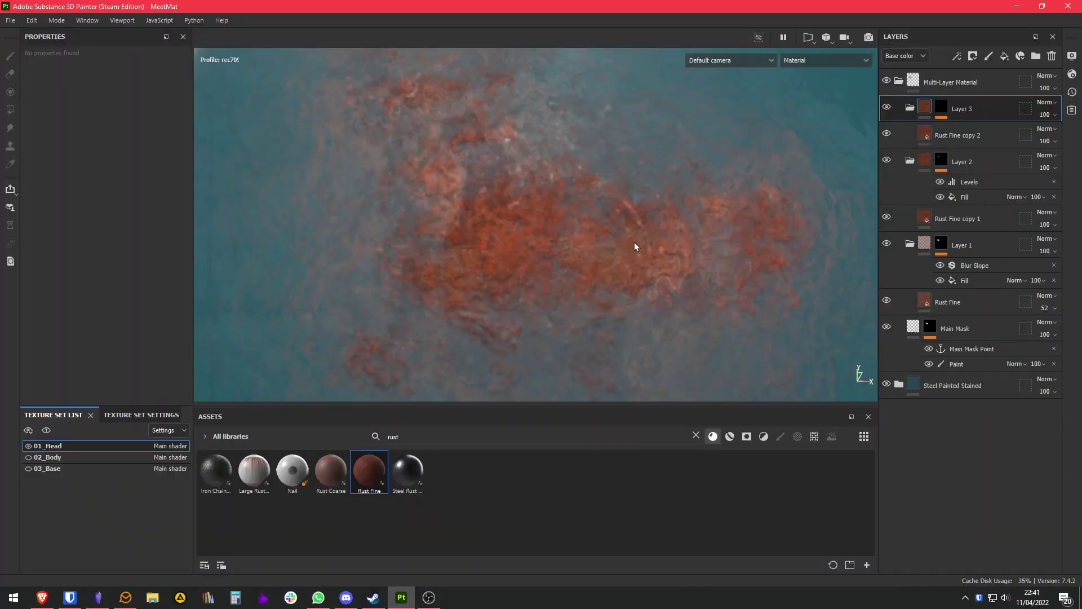
- Set the Rust Color of Layer 3's Rust Fine copy to a dark reddish purple near 4F3237 and compare it with the reference photo
{"action": "left_click", "coordinate": [907, 141]}
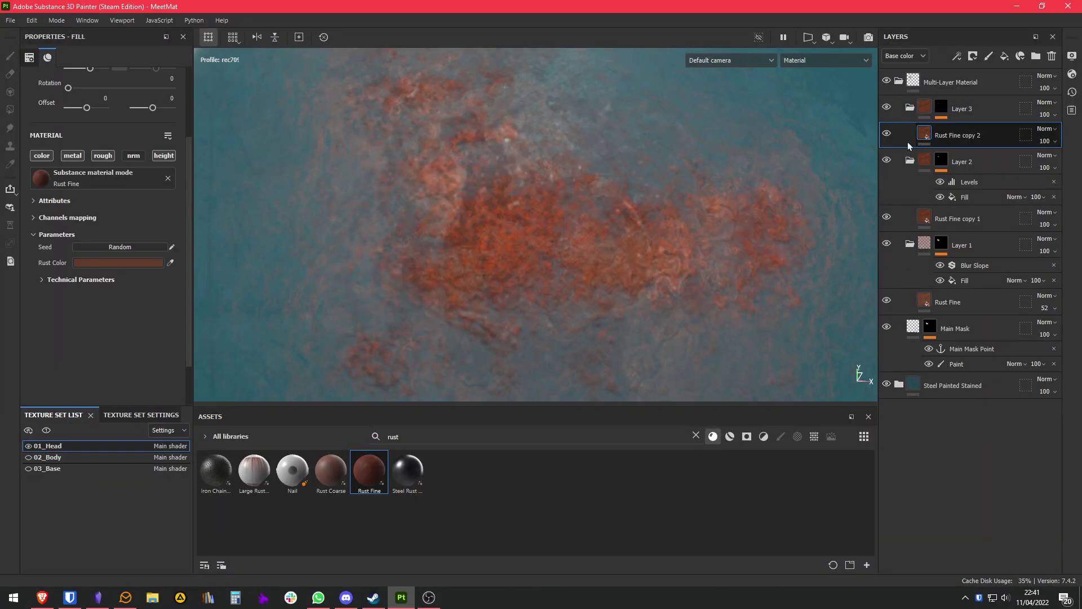
{"action": "left_click", "coordinate": [112, 263]}
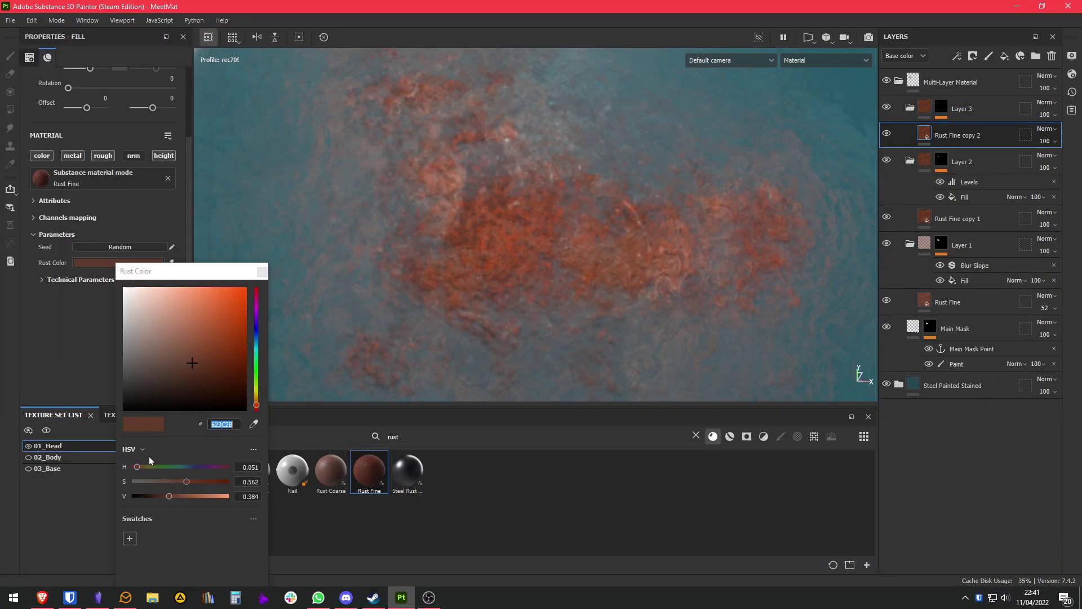
{"action": "left_click", "coordinate": [142, 449]}
{"action": "left_click", "coordinate": [138, 471]}
{"action": "left_click_drag", "start_coordinate": [154, 496], "coordinate": [161, 496]}
{"action": "left_click", "coordinate": [168, 373]}
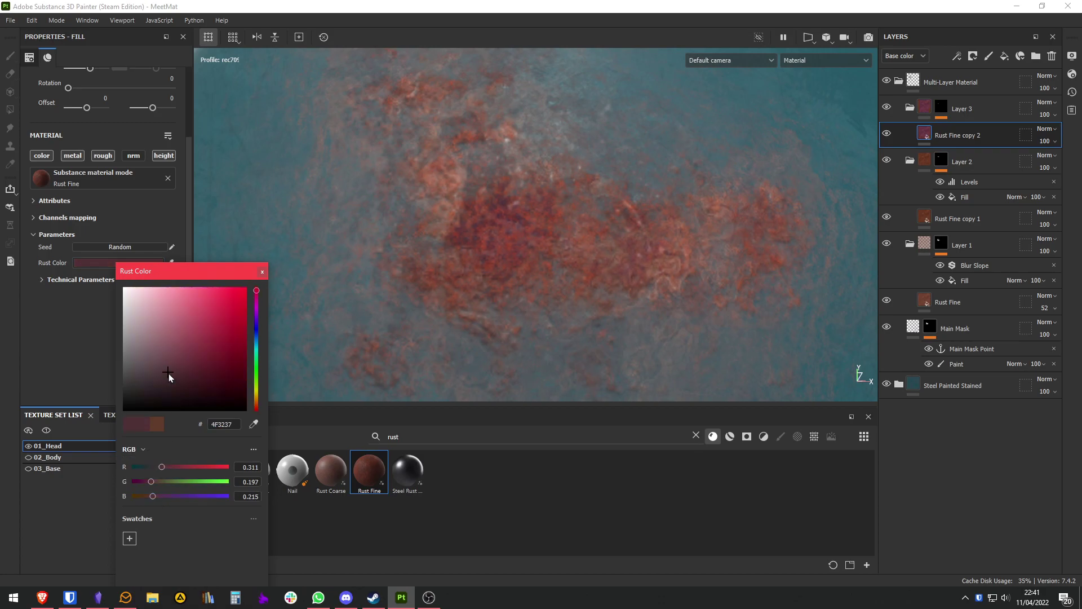
{"action": "left_click_drag", "start_coordinate": [168, 374], "coordinate": [167, 376]}
{"action": "left_click", "coordinate": [430, 6]}
{"action": "left_click", "coordinate": [258, 272]}
{"action": "key", "text": "alt+Tab"}
{"action": "key", "text": "alt+Tab"}
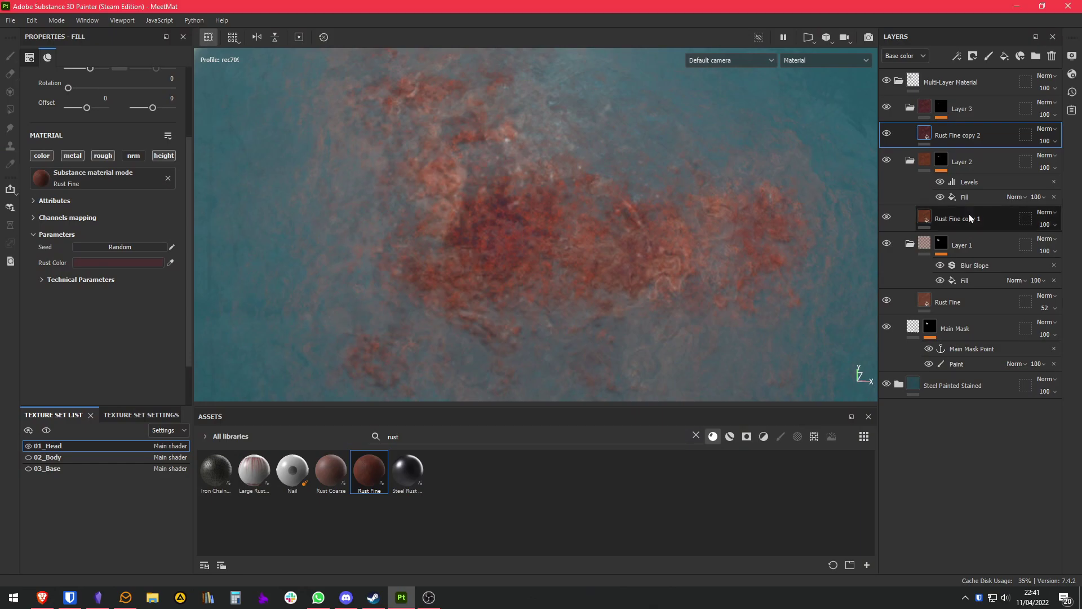
- Add a fill effect above the Levels in Layer 3's mask and assign the Gaussian Spots 1 texture to it
{"action": "left_click", "coordinate": [941, 107]}
{"action": "key", "text": "ctrl+v"}
{"action": "left_click", "coordinate": [975, 133]}
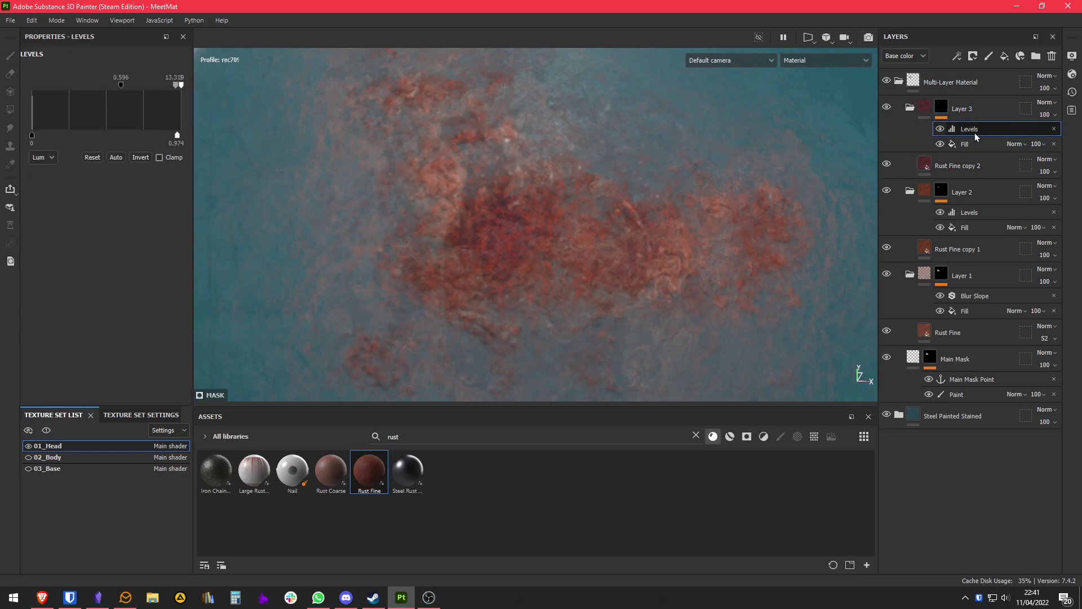
{"action": "left_click", "coordinate": [958, 55]}
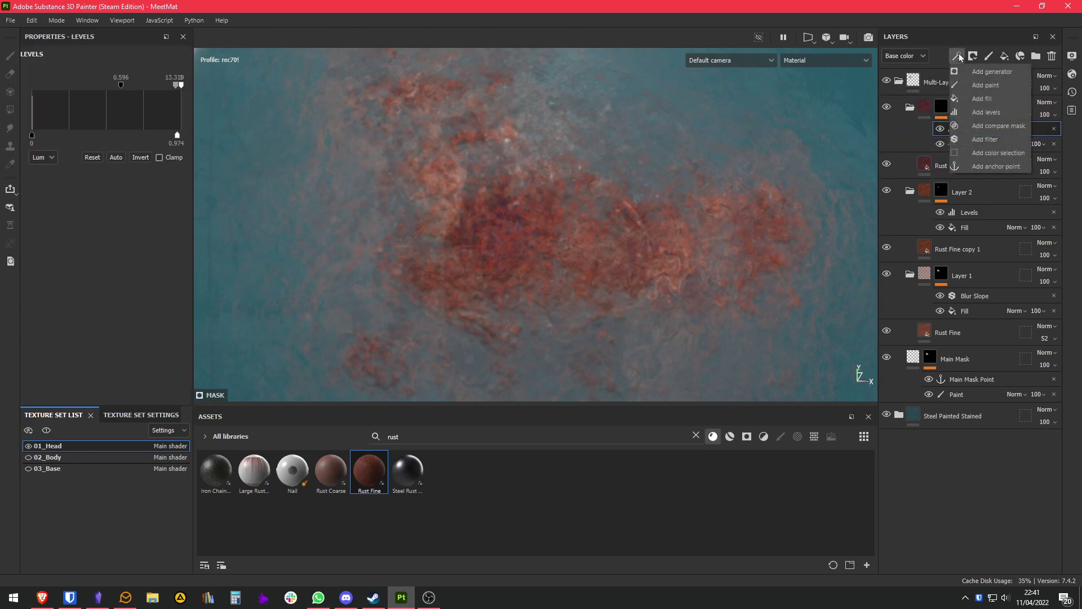
{"action": "left_click", "coordinate": [984, 97]}
{"action": "left_click", "coordinate": [104, 158]}
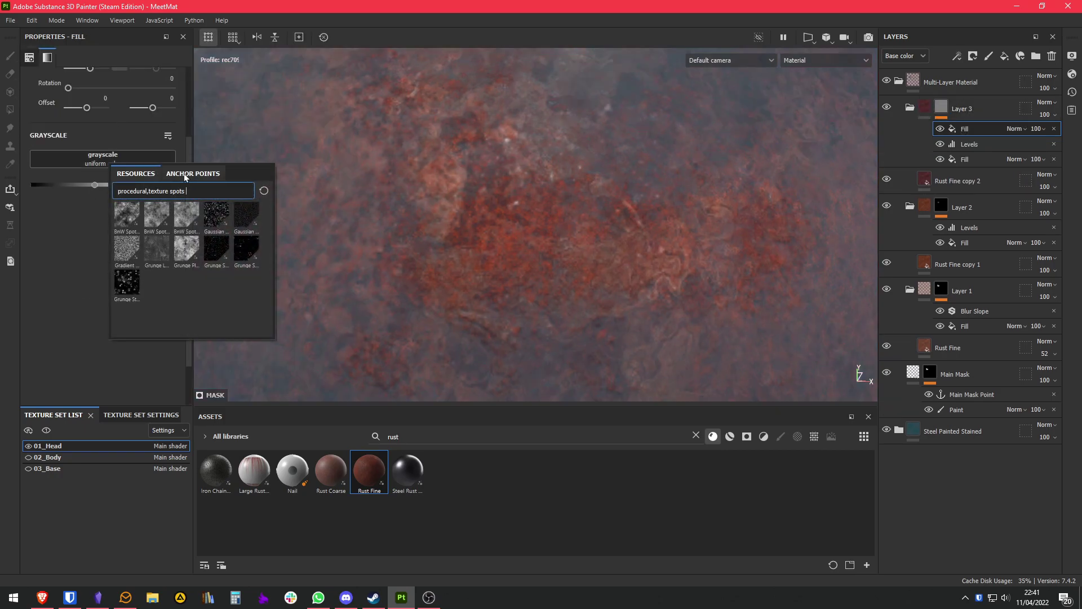
{"action": "left_click", "coordinate": [245, 214]}
- Set the Gaussian Spots fill's UV scale to 19.98 and its blending mode to Multiply
{"action": "left_click", "coordinate": [969, 128], "text": "alt"}
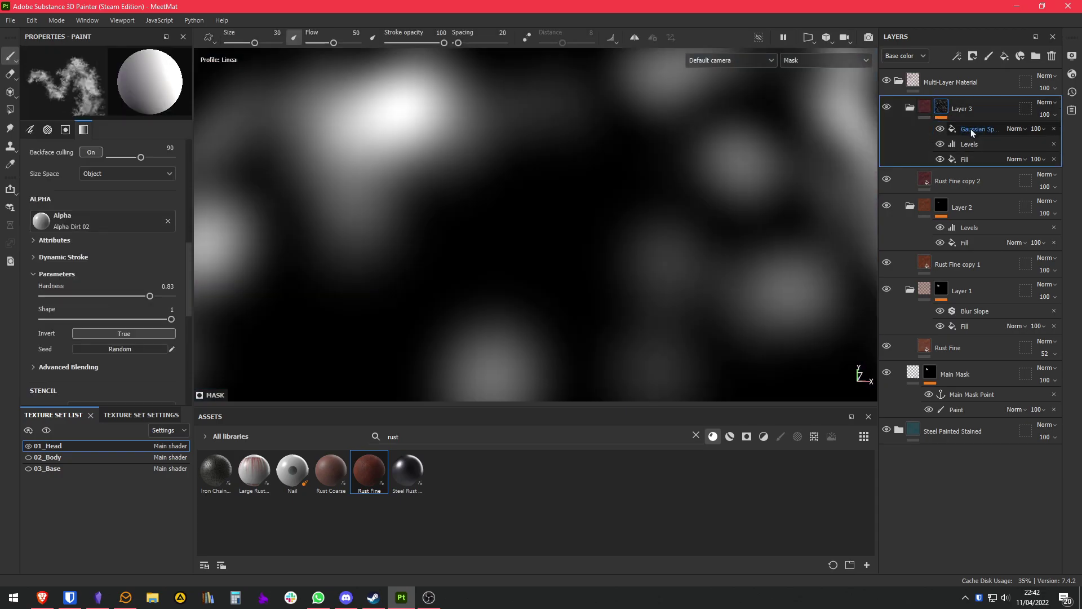
{"action": "scroll", "coordinate": [90, 96], "scroll_direction": "up", "scroll_amount": 1}
{"action": "left_click_drag", "start_coordinate": [90, 102], "coordinate": [96, 102]}
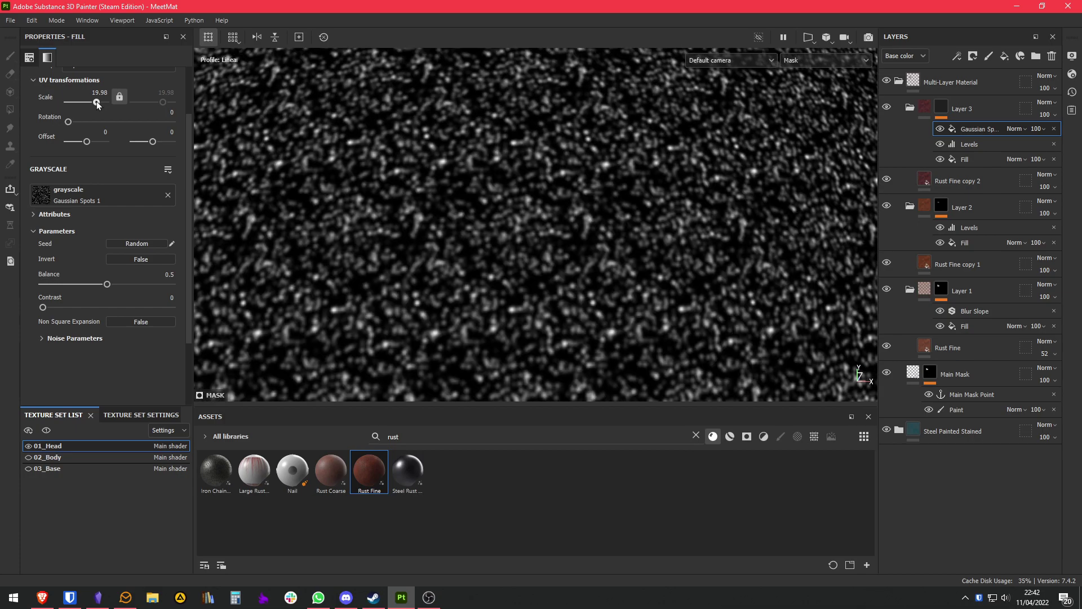
{"action": "left_click", "coordinate": [1020, 130]}
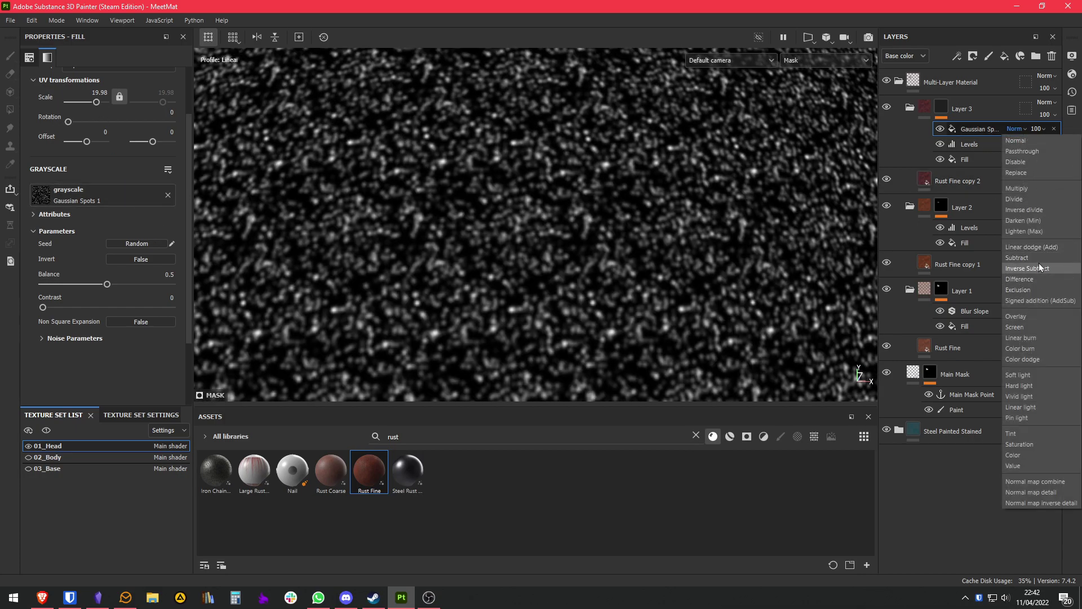
{"action": "left_click", "coordinate": [1026, 190]}
- Enlarge the Gaussian spots by setting their UV scale to 3.2, and set Balance to 0.96 with Contrast at 0
{"action": "scroll", "coordinate": [516, 265], "scroll_direction": "up", "scroll_amount": 1}
{"action": "left_click_drag", "start_coordinate": [516, 265], "coordinate": [540, 282], "text": "alt"}
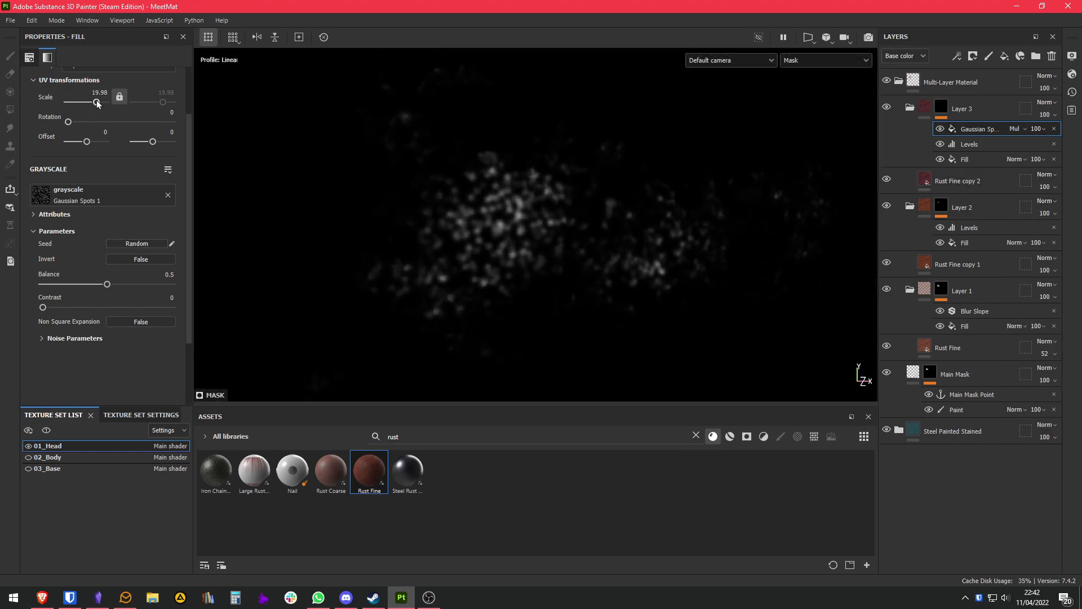
{"action": "left_click_drag", "start_coordinate": [97, 103], "coordinate": [93, 104]}
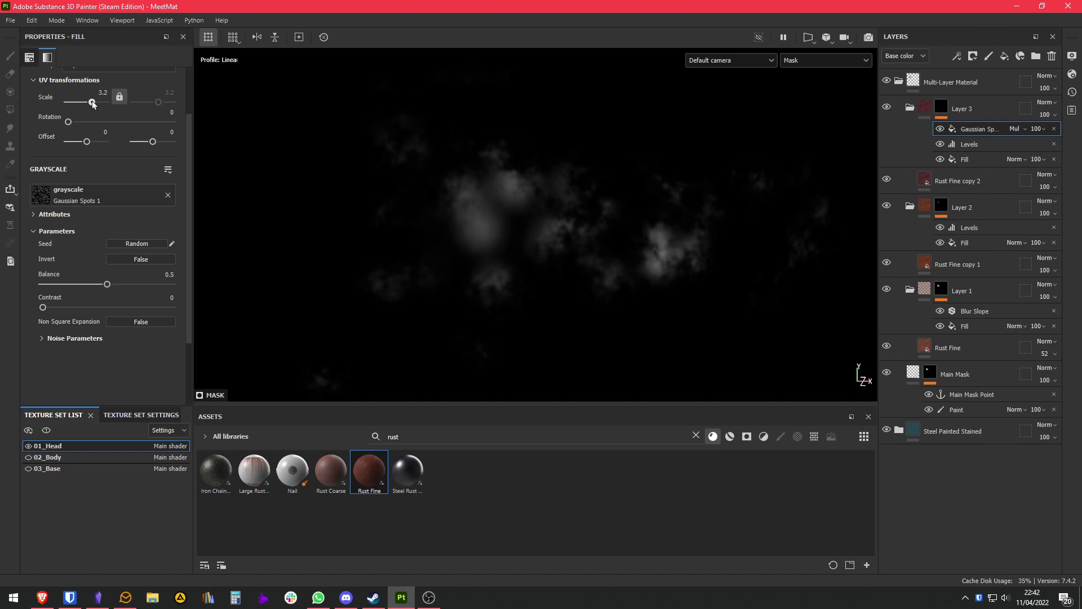
{"action": "left_click_drag", "start_coordinate": [46, 309], "coordinate": [165, 289]}
{"action": "left_click_drag", "start_coordinate": [102, 308], "coordinate": [35, 305]}
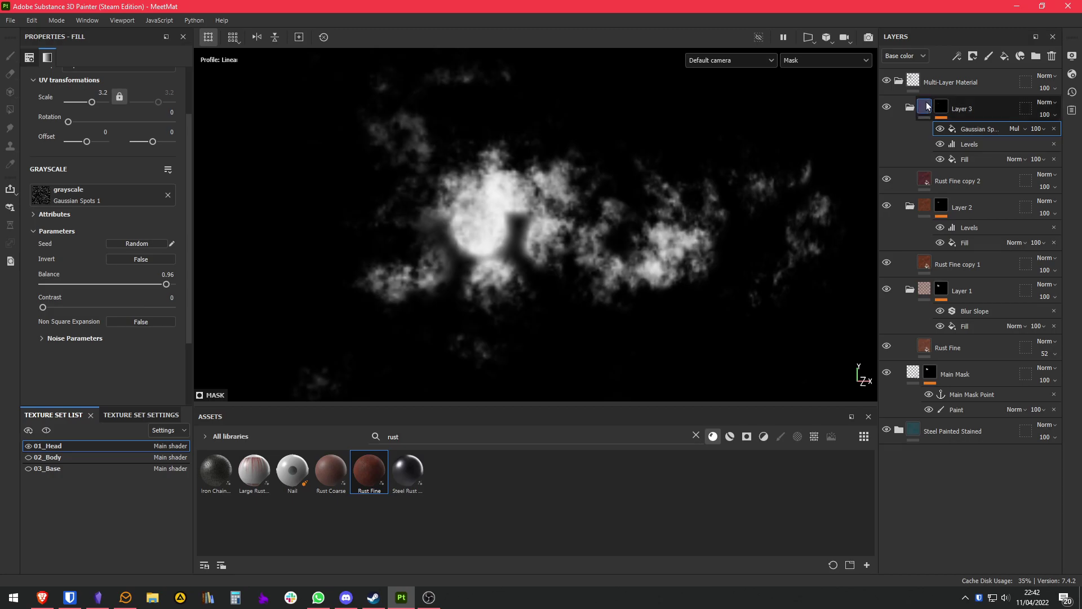
- Compare the rust with Layer 3 hidden and shown, and set its mask's Levels black point to 0.77
{"action": "left_click", "coordinate": [910, 107]}
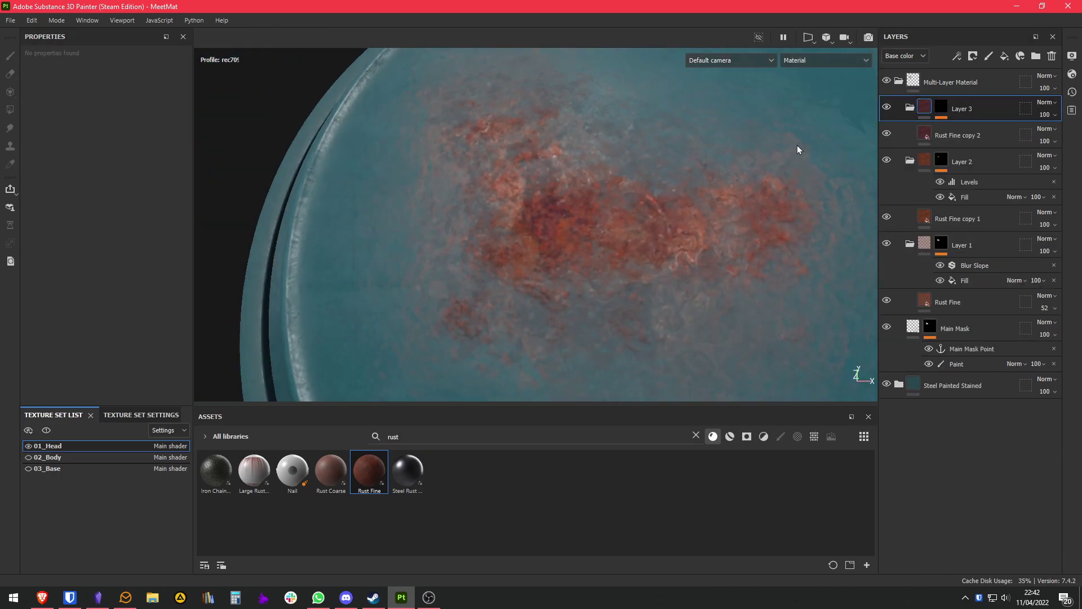
{"action": "left_click", "coordinate": [888, 106]}
{"action": "left_click", "coordinate": [888, 106]}
{"action": "left_click", "coordinate": [888, 106]}
{"action": "left_click", "coordinate": [888, 106]}
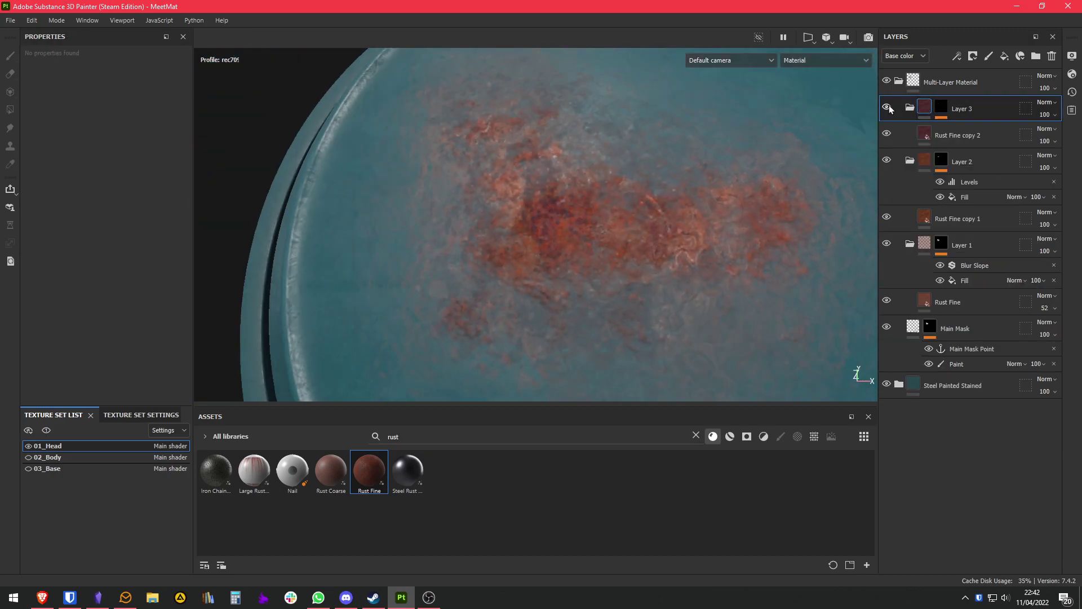
{"action": "left_click", "coordinate": [940, 108]}
{"action": "left_click", "coordinate": [969, 143]}
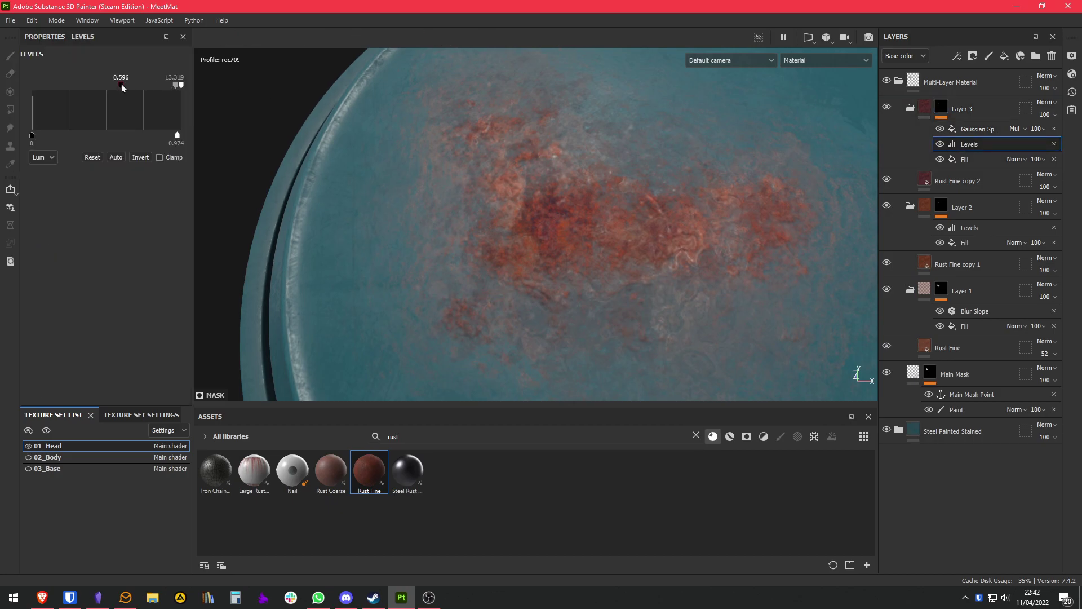
{"action": "left_click_drag", "start_coordinate": [143, 86], "coordinate": [147, 86]}
{"action": "scroll", "coordinate": [701, 234], "scroll_direction": "up", "scroll_amount": 2}
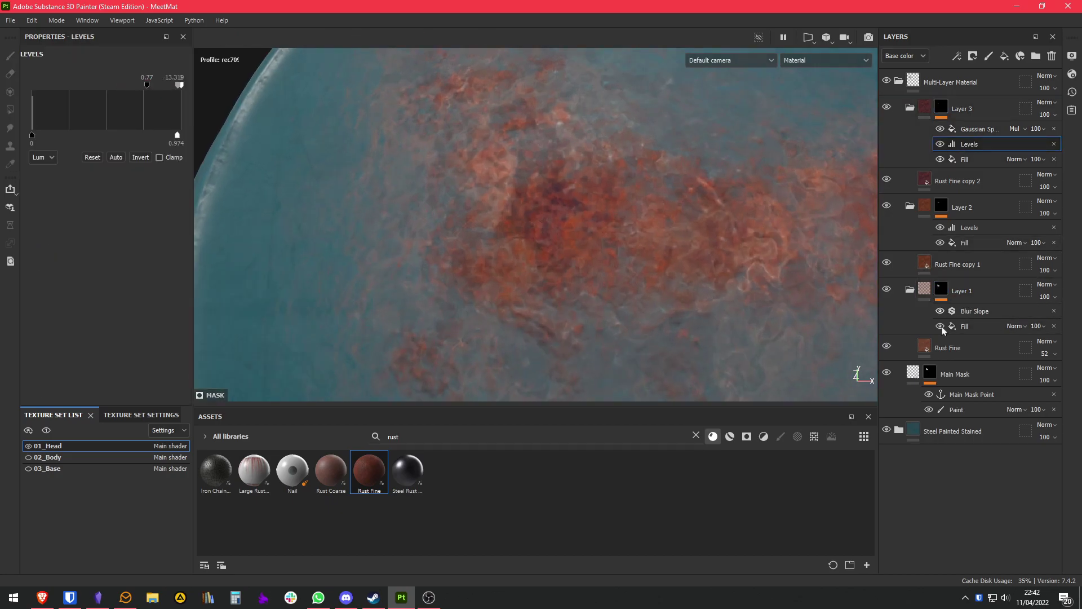
- Inspect the Main Mask and Layer 3's mask on the mesh to compare their coverage
{"action": "left_click", "coordinate": [930, 373]}
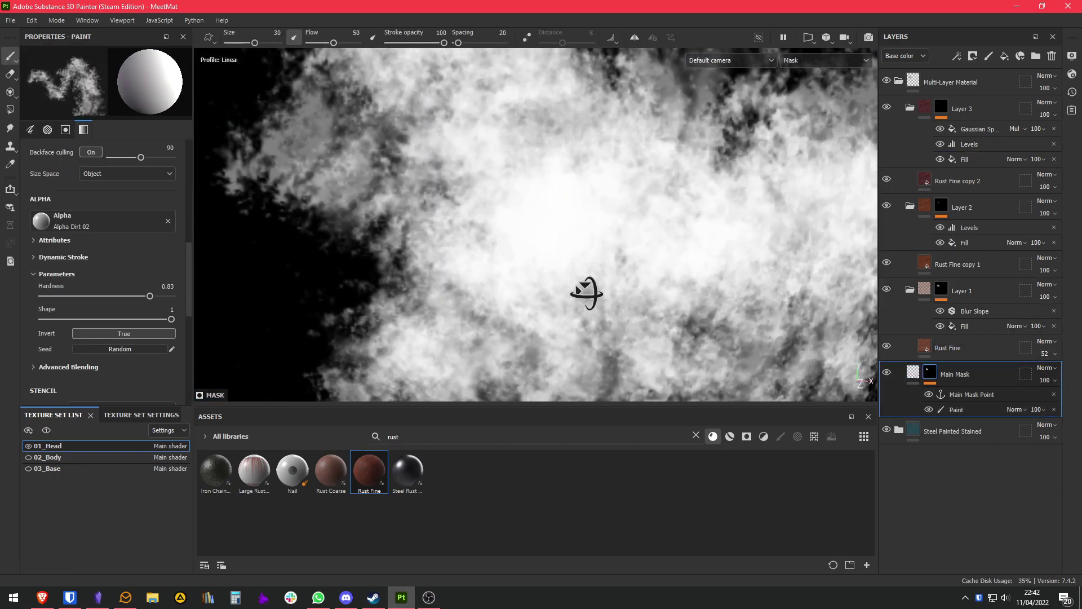
{"action": "scroll", "coordinate": [586, 293], "scroll_direction": "down", "scroll_amount": 3}
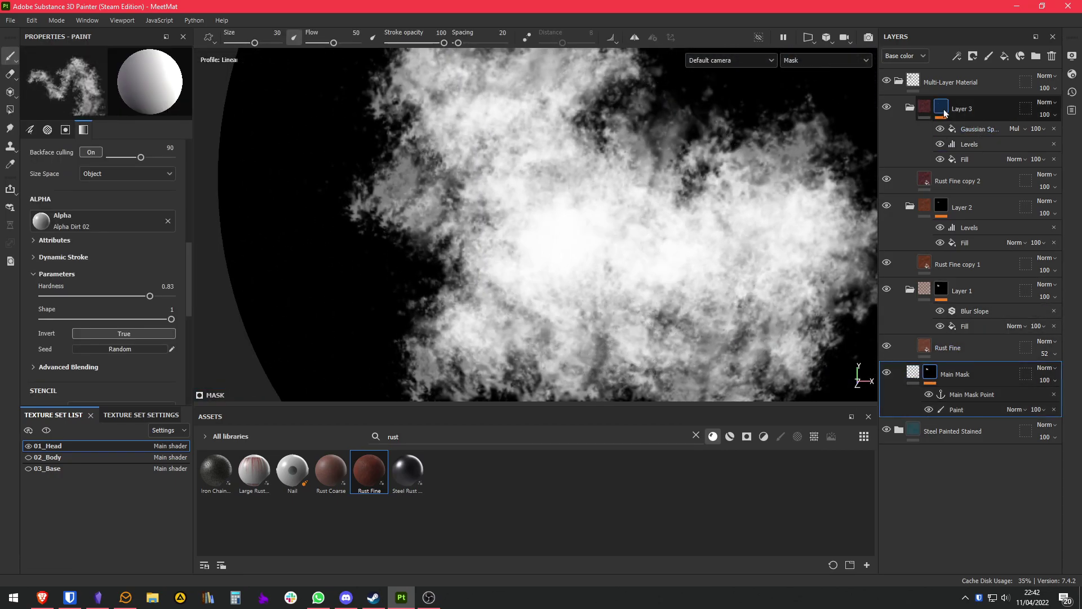
{"action": "left_click", "coordinate": [945, 113]}
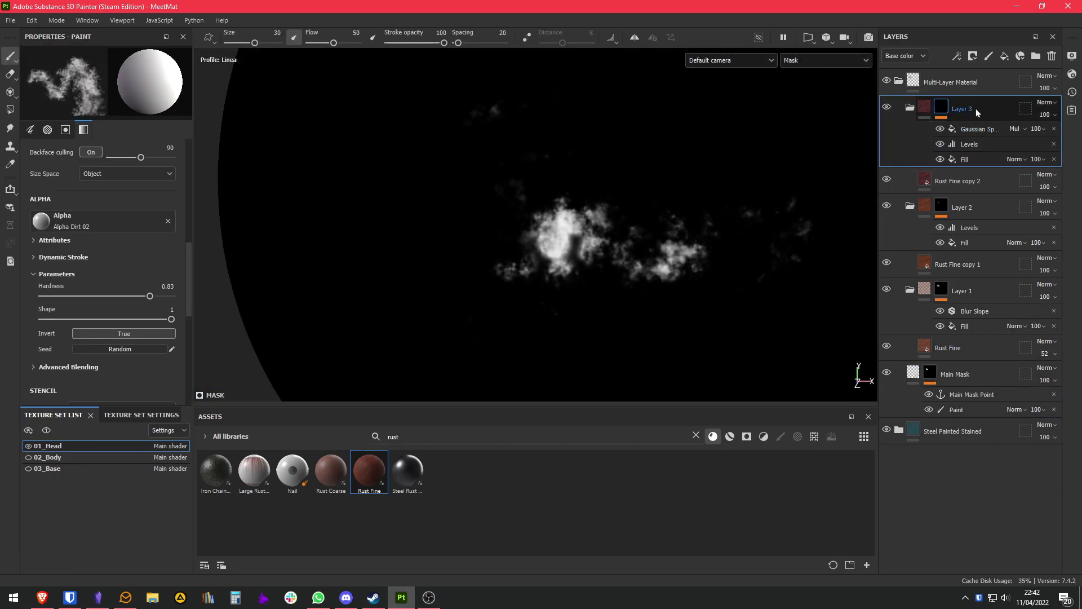
{"action": "scroll", "coordinate": [599, 235], "scroll_direction": "up", "scroll_amount": 3}
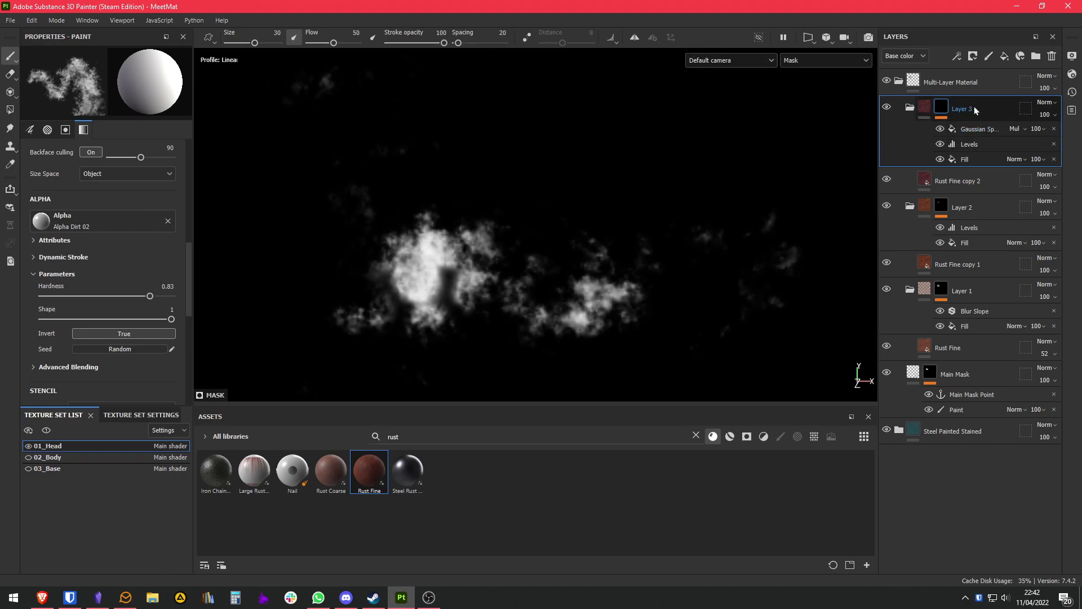
- Duplicate Layer 3, rename the copy Layer 4, and delete the Gaussian Spots fill from its mask
{"action": "key", "text": "ctrl+d"}
{"action": "double_click", "coordinate": [997, 108]}
{"action": "left_click", "coordinate": [998, 109]}
{"action": "key", "text": "BackSpace"}
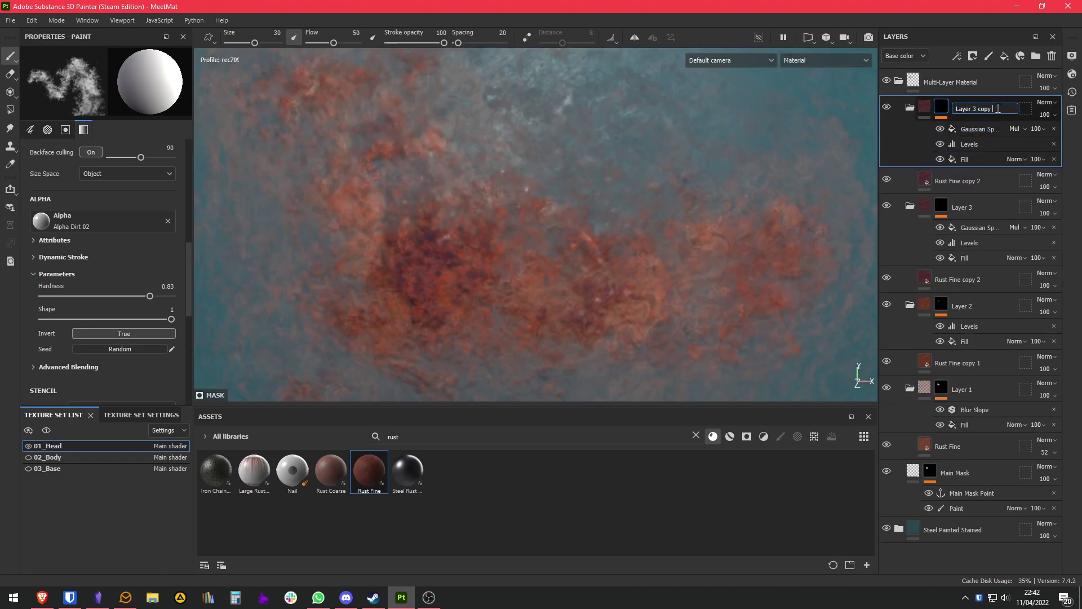
{"action": "type", "text": "4"}
{"action": "key", "text": "Return"}
{"action": "left_click", "coordinate": [971, 129]}
{"action": "key", "text": "Delete"}
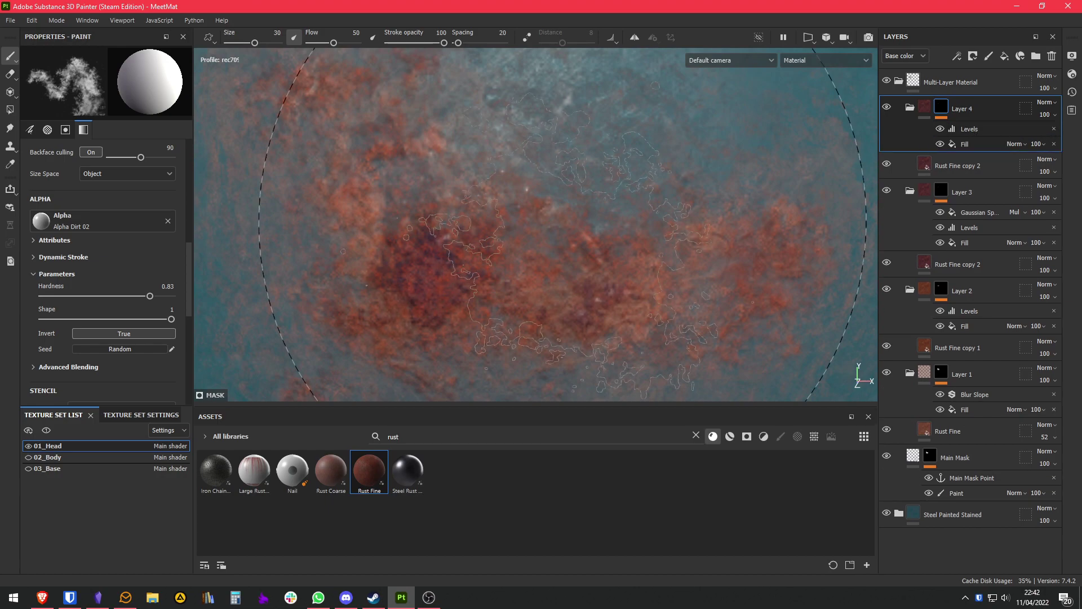
- Check the reference photo and set the Rust Color of Layer 4's Rust Fine fill to near-black 1D1315
{"action": "key", "text": "alt+Tab"}
{"action": "key", "text": "alt+Tab"}
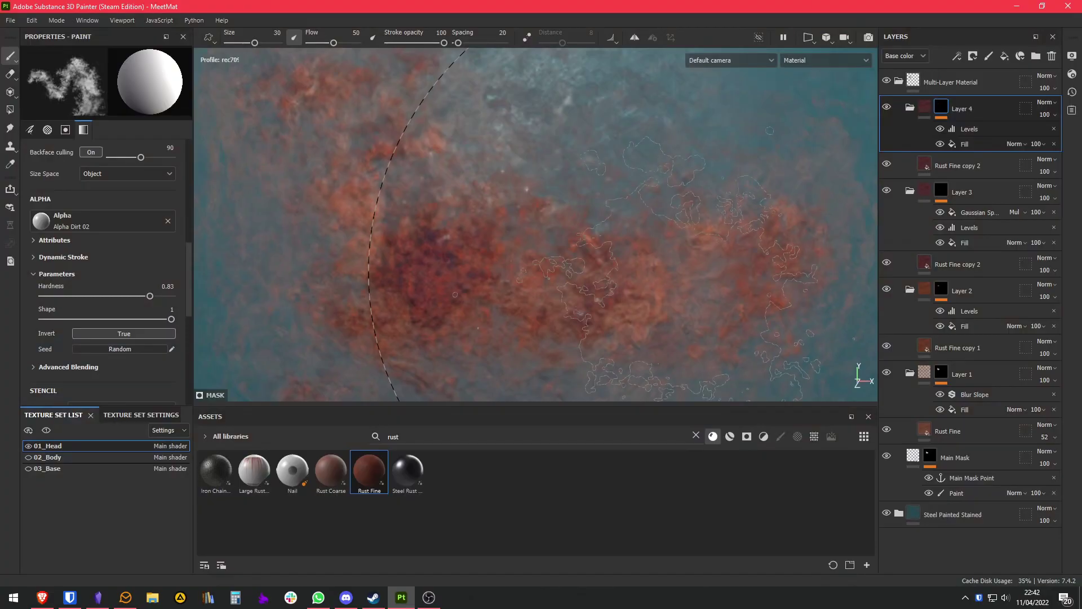
{"action": "left_click", "coordinate": [947, 164]}
{"action": "left_click", "coordinate": [161, 297]}
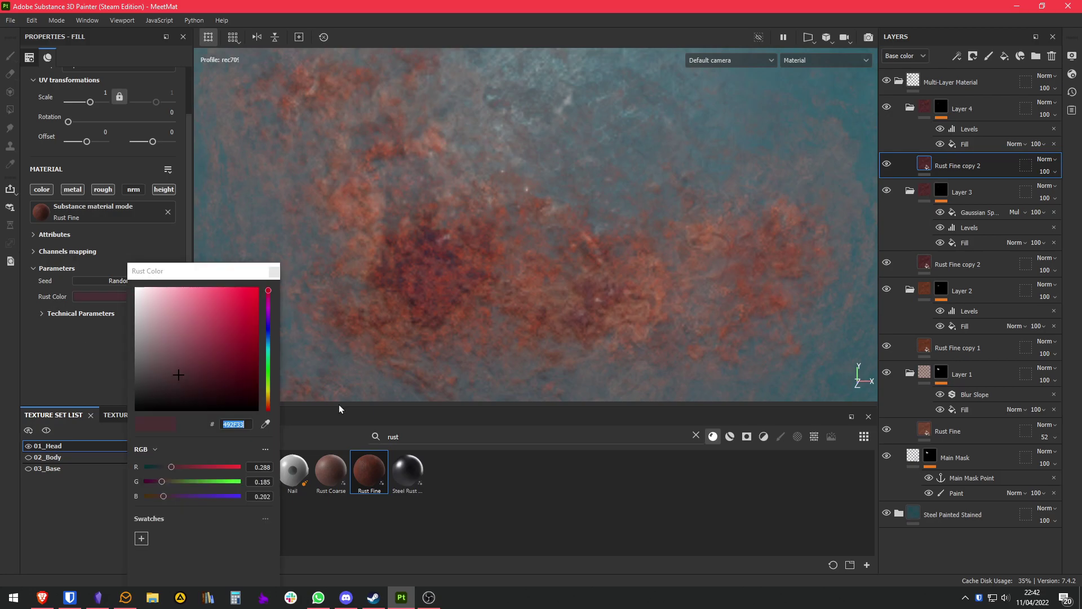
{"action": "left_click", "coordinate": [178, 398]}
{"action": "left_click_drag", "start_coordinate": [178, 398], "coordinate": [178, 397]}
{"action": "left_click", "coordinate": [274, 272]}
- Set the Height Position of Layer 4's Rust Fine fill to 0.31 in its technical parameters
{"action": "left_click", "coordinate": [71, 314]}
{"action": "left_click_drag", "start_coordinate": [108, 382], "coordinate": [93, 383]}
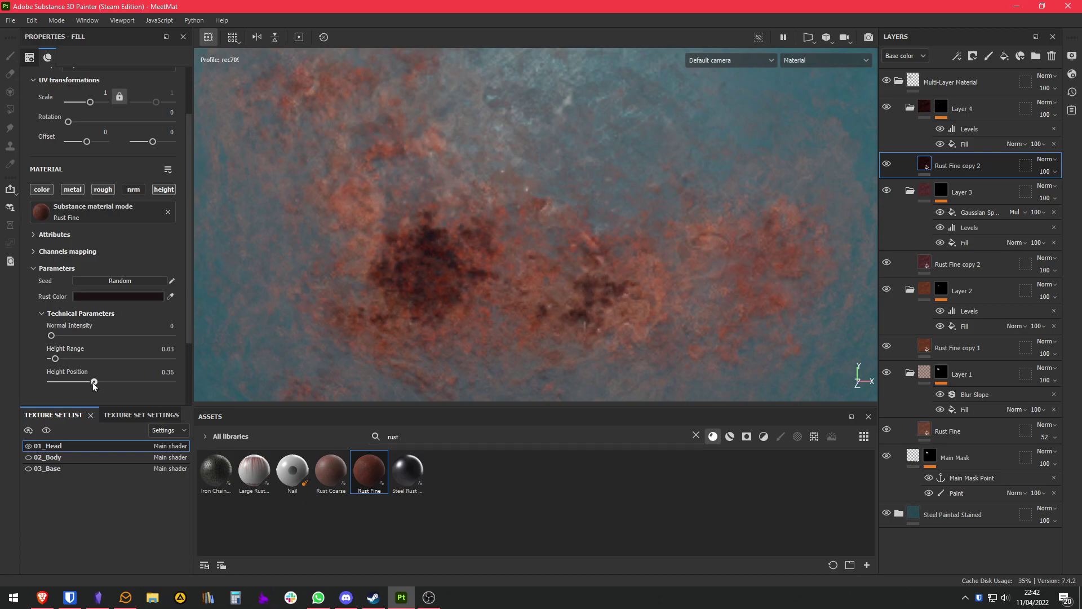
{"action": "scroll", "coordinate": [454, 254], "scroll_direction": "down", "scroll_amount": 2}
{"action": "left_click_drag", "start_coordinate": [453, 255], "coordinate": [530, 221], "text": "alt"}
{"action": "scroll", "coordinate": [529, 221], "scroll_direction": "up", "scroll_amount": 3}
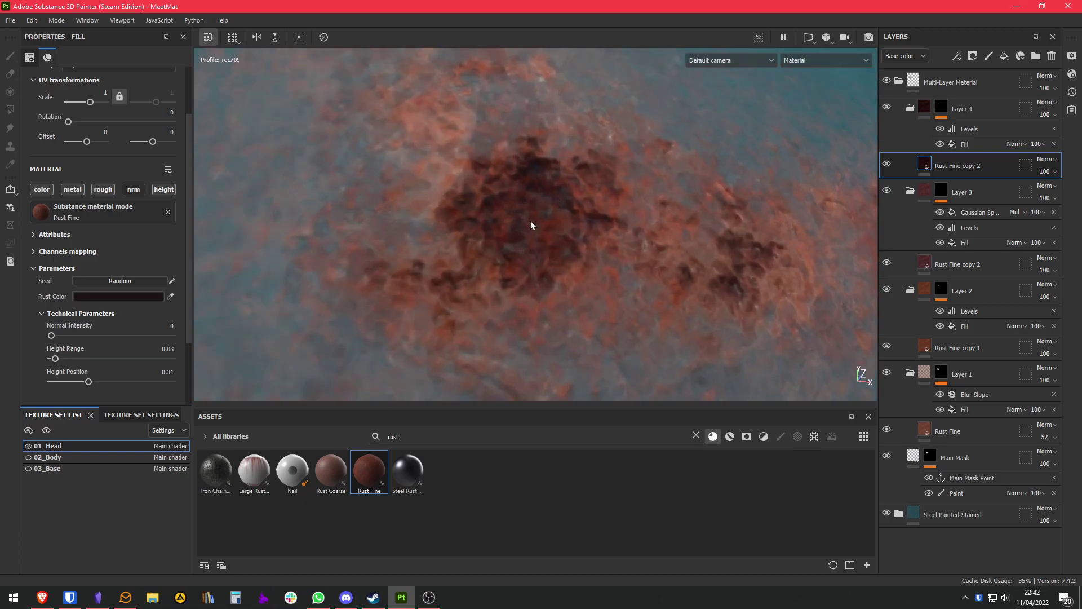
- Raise the input black point of Layer 4's mask Levels almost to the white point to shrink the dark rust
{"action": "left_click", "coordinate": [965, 129]}
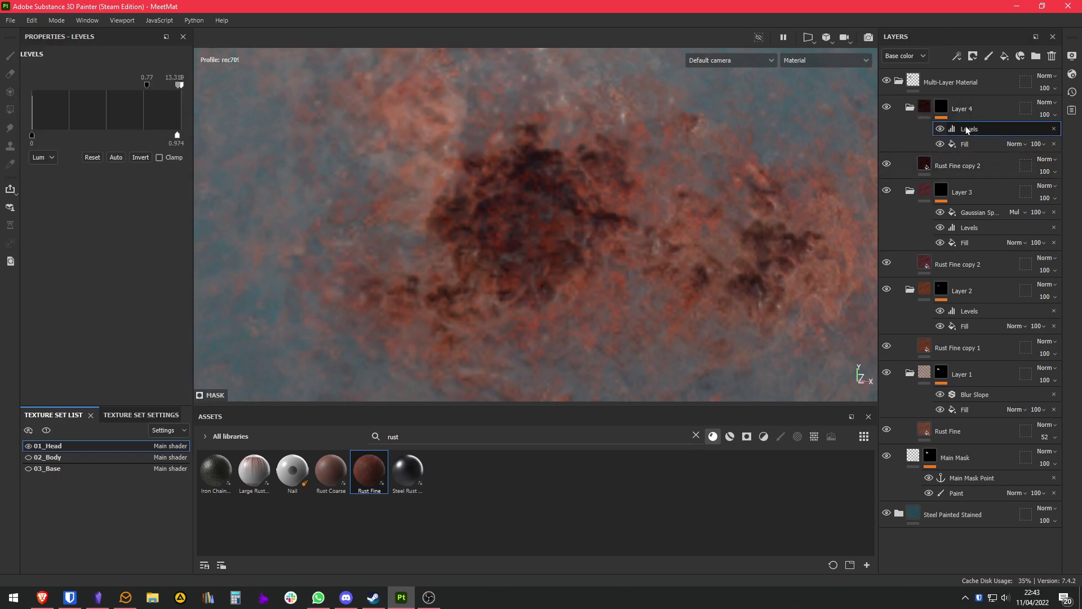
{"action": "left_click_drag", "start_coordinate": [154, 87], "coordinate": [178, 87]}
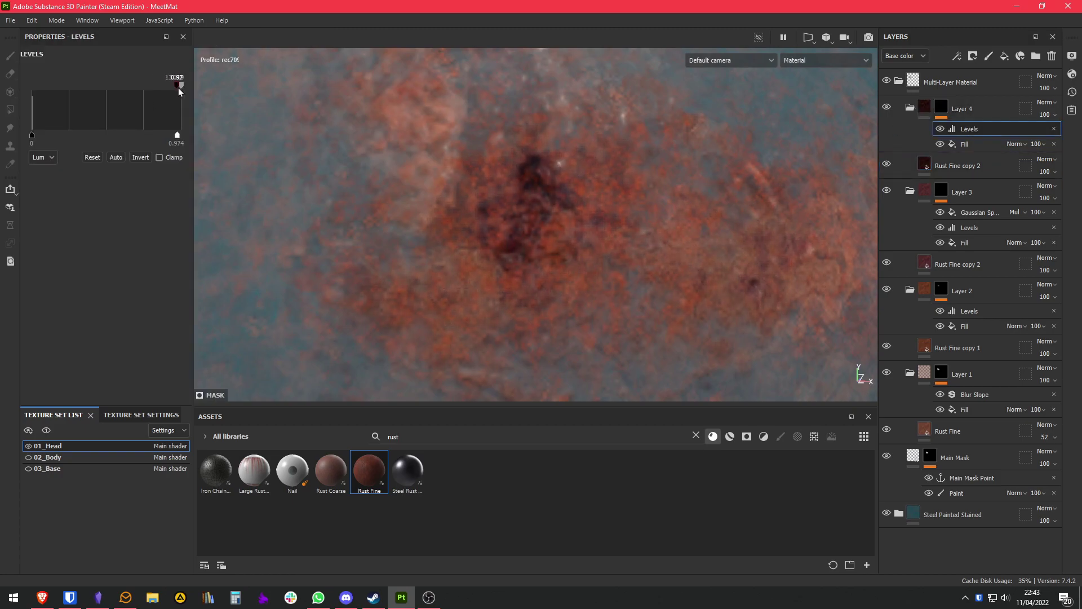
{"action": "scroll", "coordinate": [575, 215], "scroll_direction": "down", "scroll_amount": 3}
{"action": "mouse_move", "coordinate": [575, 215]}
{"action": "left_mouse_down", "text": "alt"}
{"action": "mouse_move", "coordinate": [536, 203]}
{"action": "mouse_move", "coordinate": [437, 228]}
{"action": "mouse_move", "coordinate": [571, 217]}
{"action": "left_mouse_up", "text": "alt"}
{"action": "scroll", "coordinate": [571, 217], "scroll_direction": "up", "scroll_amount": 2}
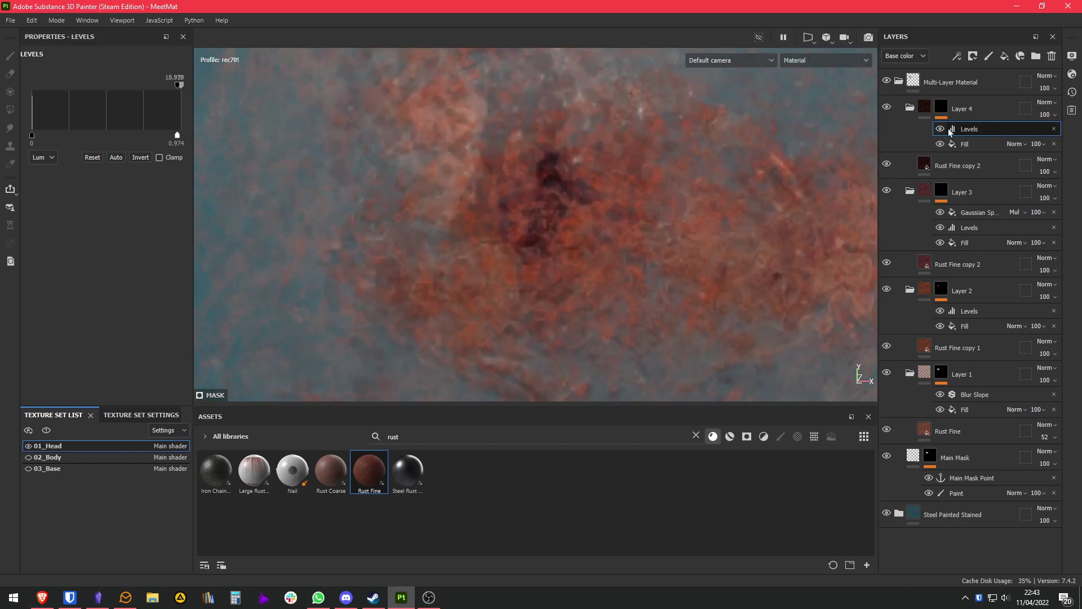
- Set the Rust Color of Layer 4's Rust Fine fill to 1F191A and its Height Position to 0.28
{"action": "left_click", "coordinate": [959, 165]}
{"action": "left_click", "coordinate": [125, 297]}
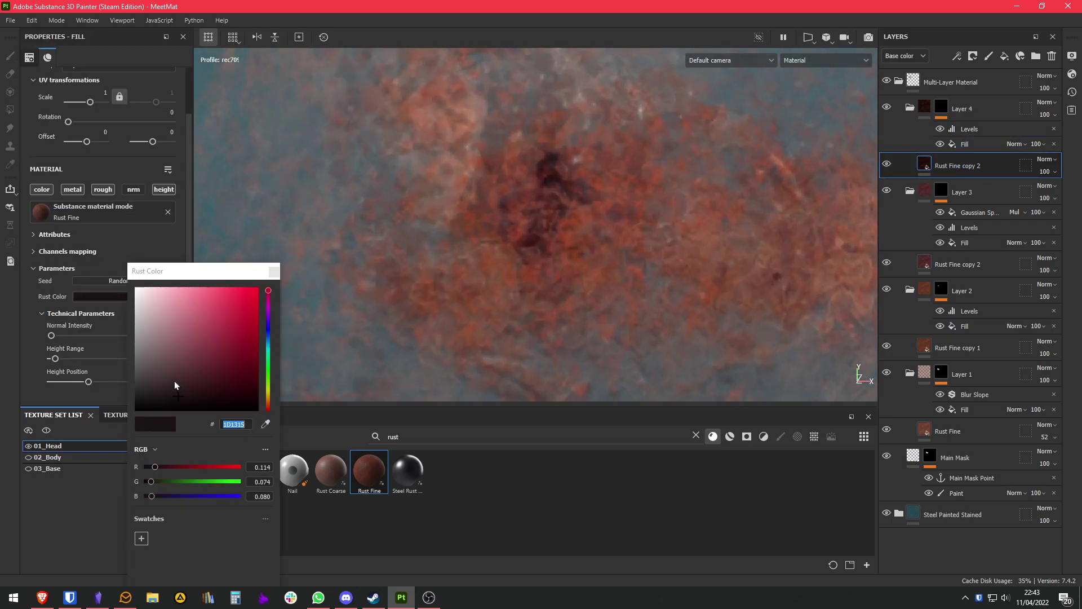
{"action": "left_click", "coordinate": [166, 394]}
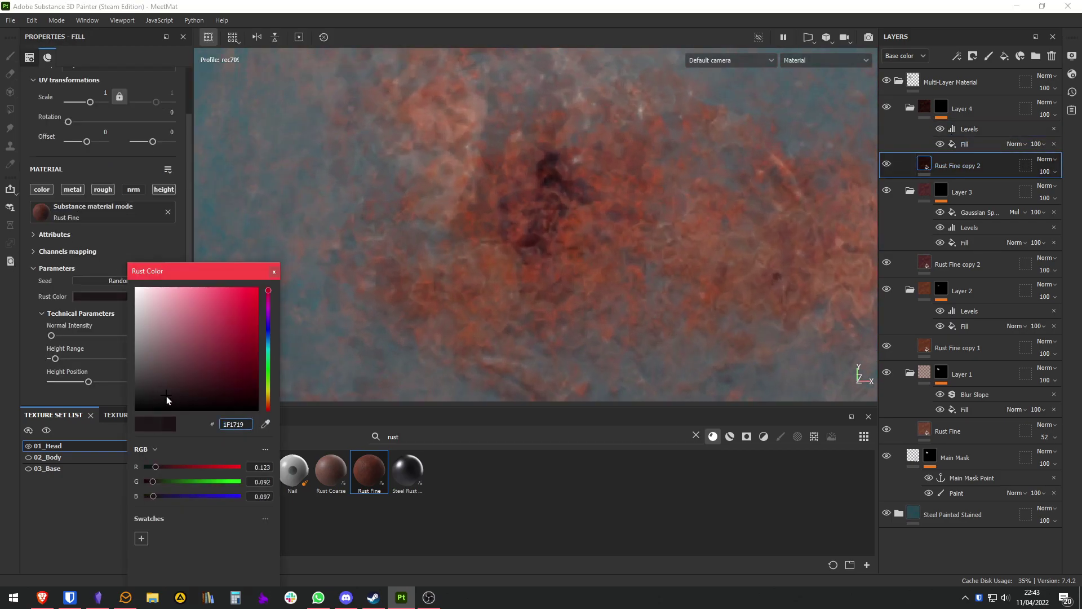
{"action": "left_click", "coordinate": [273, 272]}
{"action": "middle_click_drag", "start_coordinate": [558, 195], "coordinate": [519, 256], "text": "alt"}
{"action": "scroll", "coordinate": [520, 256], "scroll_direction": "up", "scroll_amount": 2}
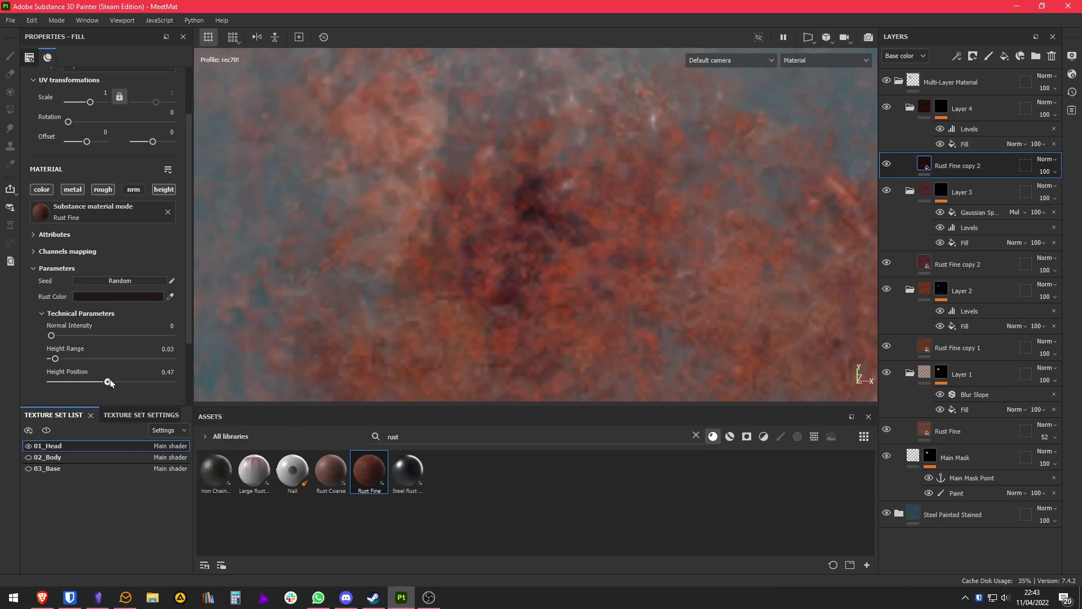
{"action": "left_click_drag", "start_coordinate": [89, 381], "coordinate": [84, 383]}
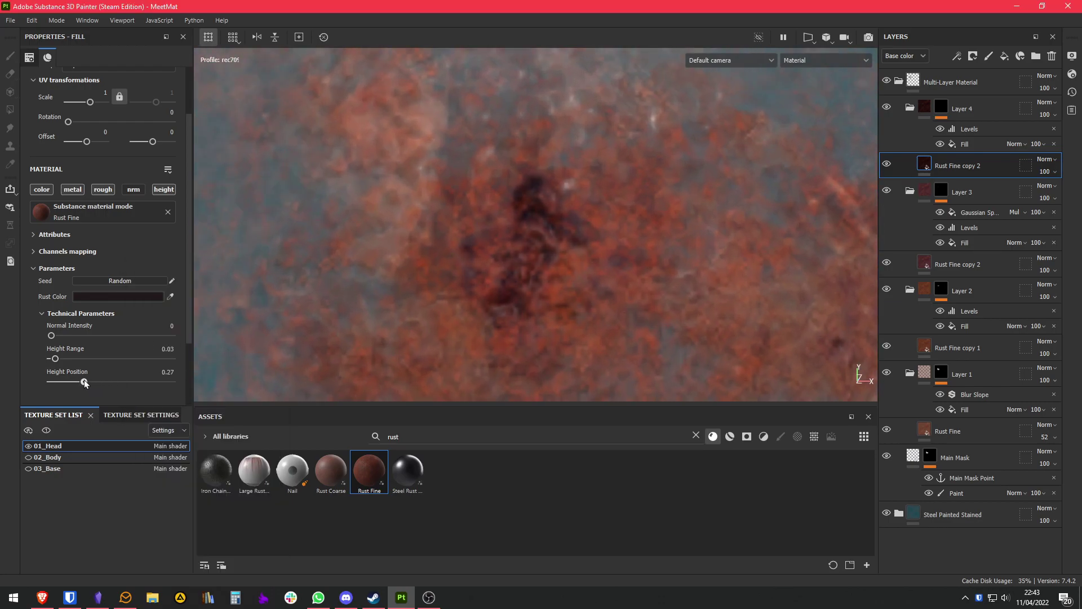
- Add a Blur filter above the Levels in Layer 4's mask with Blur Intensity 0.06
{"action": "left_click", "coordinate": [997, 127]}
{"action": "left_click", "coordinate": [958, 57]}
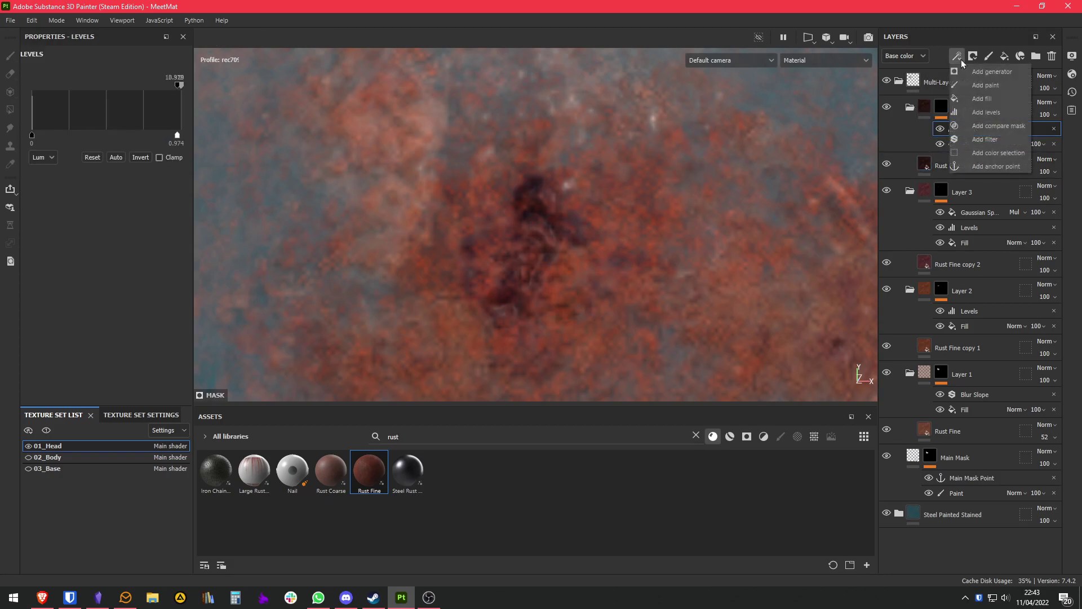
{"action": "left_click", "coordinate": [985, 139]}
{"action": "left_click", "coordinate": [118, 88]}
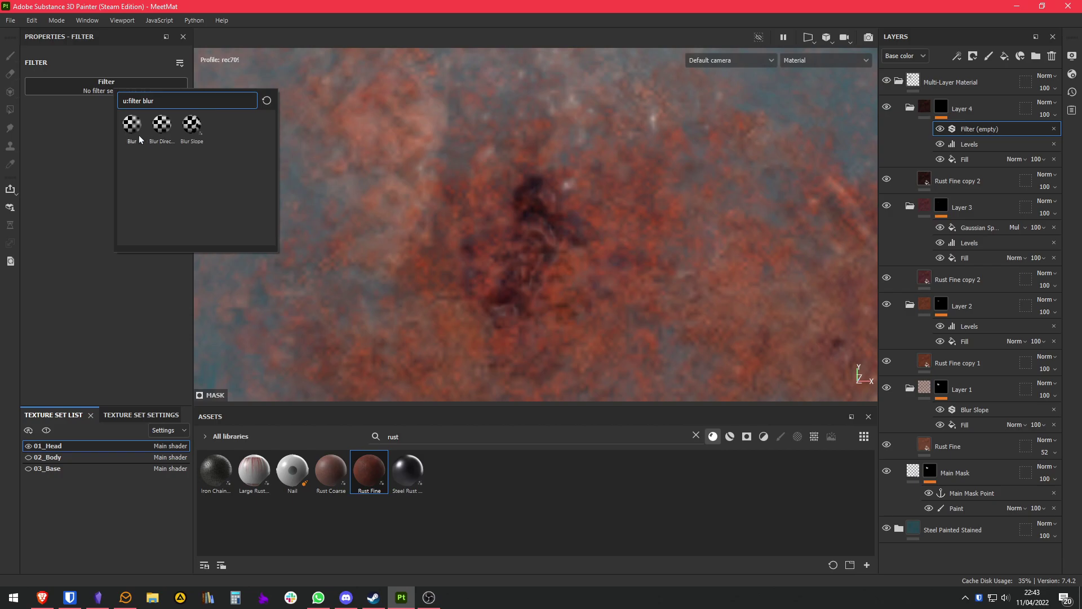
{"action": "left_click", "coordinate": [133, 127]}
{"action": "left_click_drag", "start_coordinate": [43, 144], "coordinate": [39, 145]}
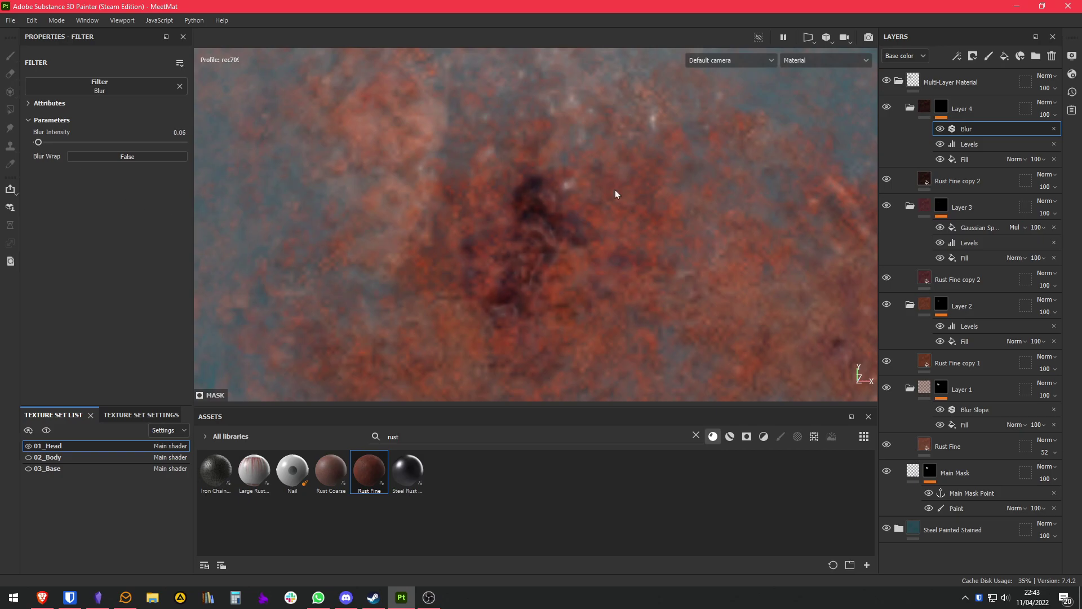
- Collapse the Layer 4, Layer 3, Layer 2 and Layer 1 folders along with their mask effects
{"action": "scroll", "coordinate": [615, 194], "scroll_direction": "down", "scroll_amount": 5}
{"action": "mouse_move", "coordinate": [710, 171]}
{"action": "left_mouse_down", "text": "alt"}
{"action": "mouse_move", "coordinate": [551, 212]}
{"action": "mouse_move", "coordinate": [648, 240]}
{"action": "mouse_move", "coordinate": [463, 194]}
{"action": "left_mouse_up", "text": "alt"}
{"action": "left_click", "coordinate": [921, 107]}
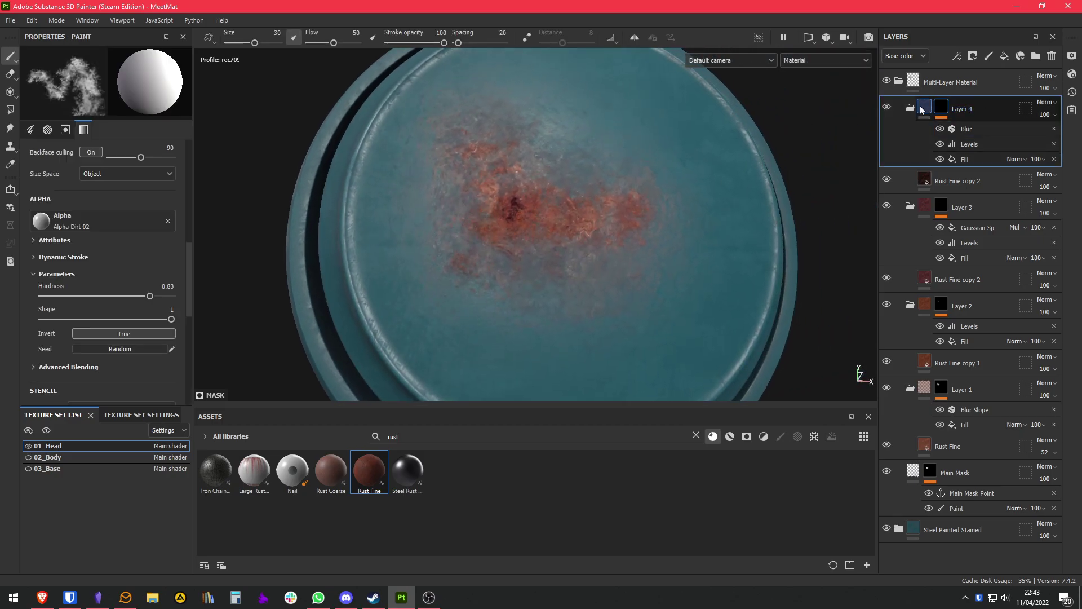
{"action": "left_click_drag", "start_coordinate": [921, 106], "coordinate": [912, 106]}
{"action": "left_click", "coordinate": [909, 178]}
{"action": "left_click", "coordinate": [927, 179]}
{"action": "left_click", "coordinate": [921, 113]}
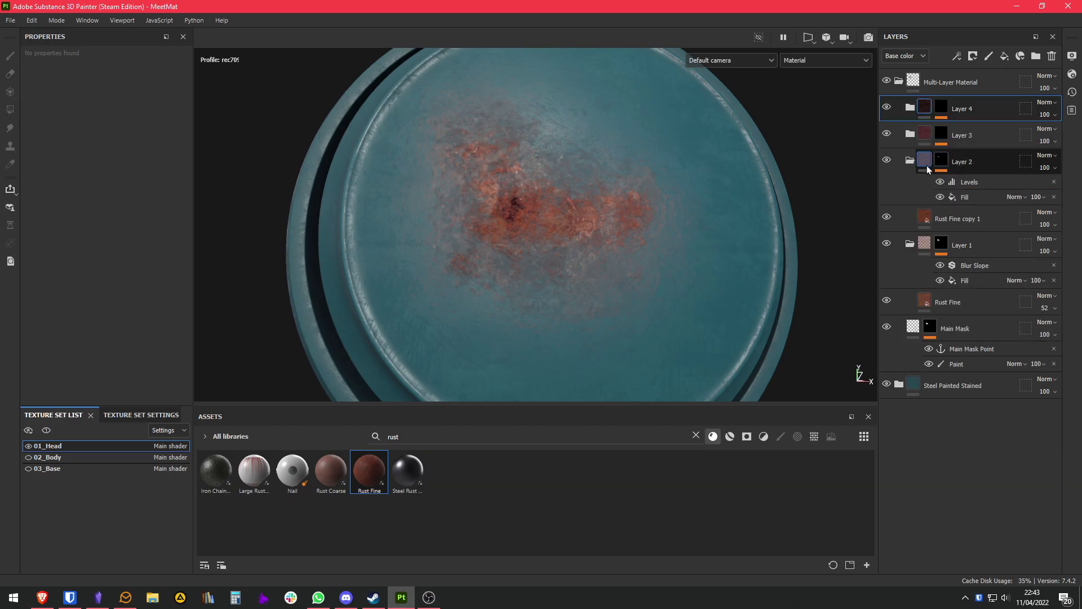
{"action": "left_click", "coordinate": [927, 165]}
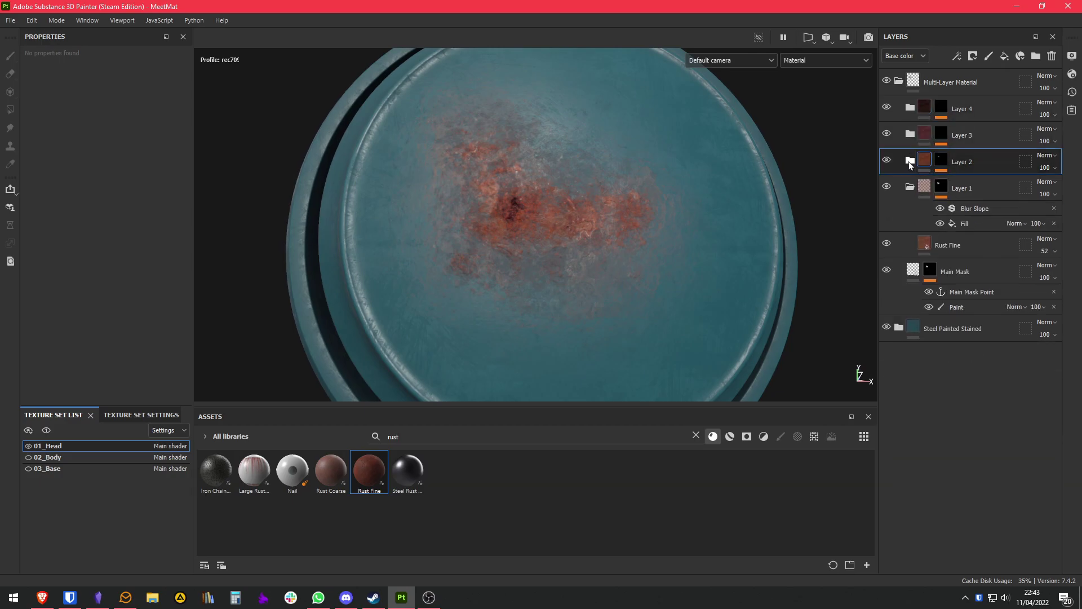
{"action": "left_click", "coordinate": [910, 187]}
{"action": "left_click", "coordinate": [987, 224]}
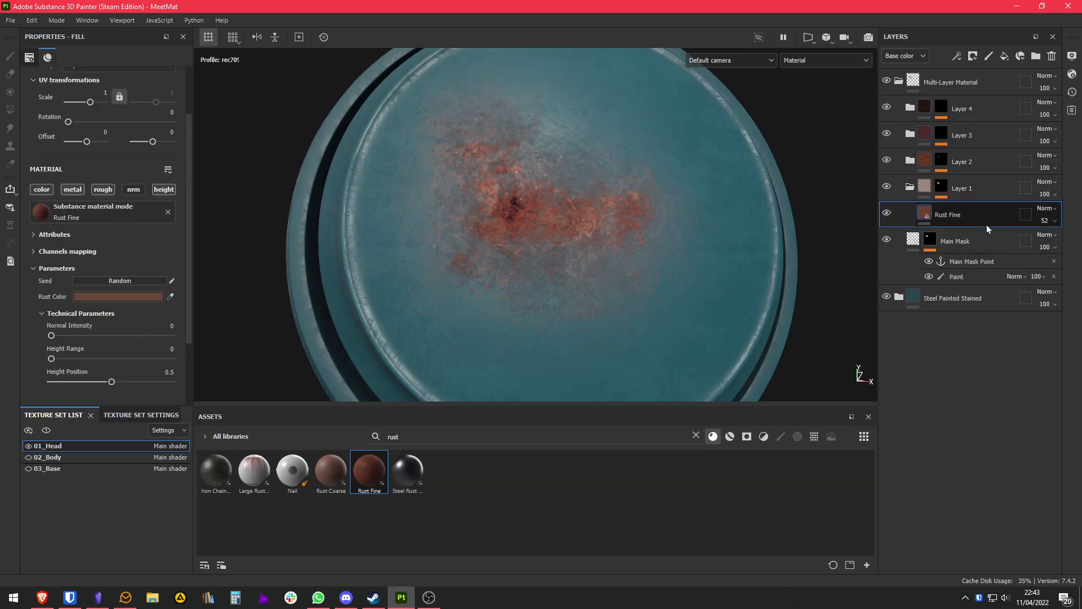
{"action": "scroll", "coordinate": [681, 242], "scroll_direction": "up", "scroll_amount": 5}
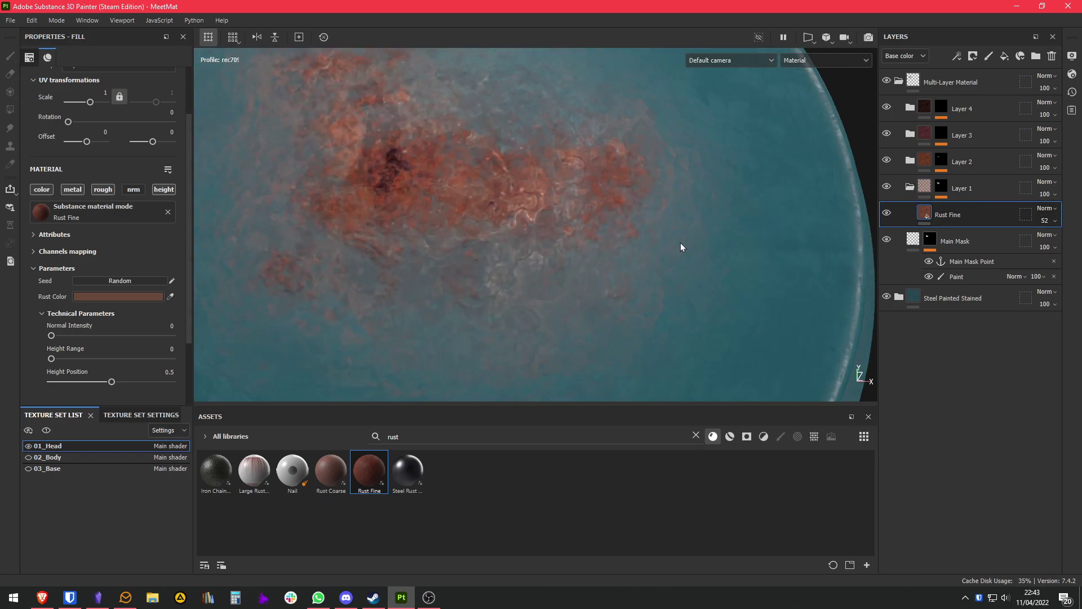
{"action": "left_click", "coordinate": [908, 189]}
- Paint new rust patches above the existing rust in the Main Mask's Paint effect, using brush sizes 10.08 and 19.12
{"action": "left_click_drag", "start_coordinate": [779, 218], "coordinate": [973, 211], "text": "alt"}
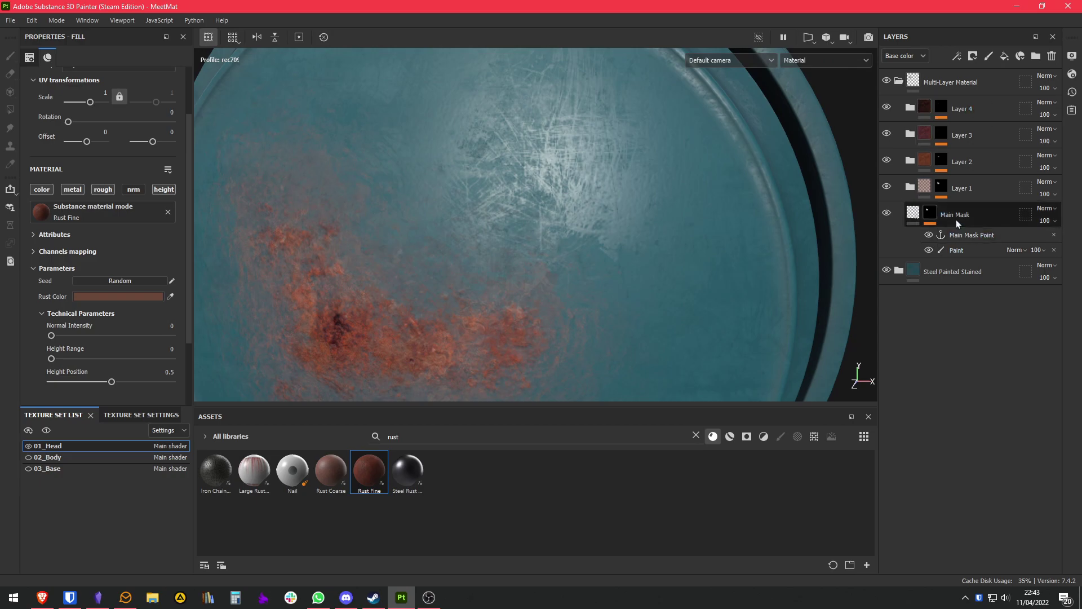
{"action": "left_click", "coordinate": [965, 250]}
{"action": "scroll", "coordinate": [562, 223], "scroll_direction": "up", "scroll_amount": 2}
{"action": "right_click_drag", "start_coordinate": [583, 197], "coordinate": [479, 196], "text": "ctrl"}
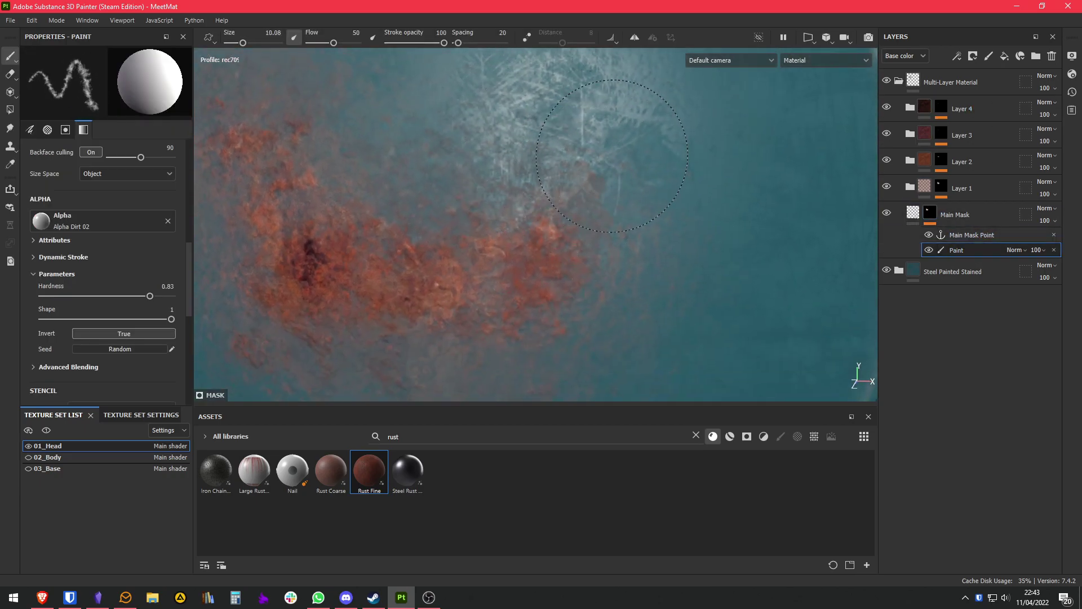
{"action": "mouse_move", "coordinate": [521, 236]}
{"action": "left_mouse_down"}
{"action": "mouse_move", "coordinate": [558, 194]}
{"action": "mouse_move", "coordinate": [530, 204]}
{"action": "mouse_move", "coordinate": [551, 125]}
{"action": "left_mouse_up"}
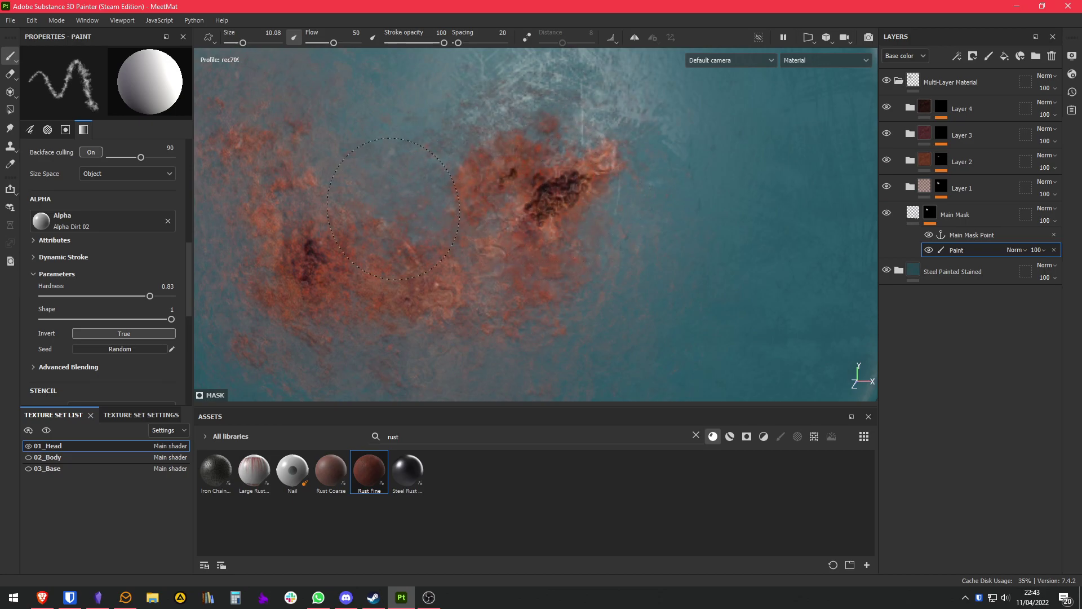
{"action": "right_click_drag", "start_coordinate": [427, 175], "coordinate": [479, 175], "text": "ctrl"}
{"action": "mouse_move", "coordinate": [429, 177]}
{"action": "left_mouse_down"}
{"action": "mouse_move", "coordinate": [448, 189]}
{"action": "mouse_move", "coordinate": [394, 209]}
{"action": "mouse_move", "coordinate": [359, 133]}
{"action": "mouse_move", "coordinate": [328, 133]}
{"action": "mouse_move", "coordinate": [379, 126]}
{"action": "mouse_move", "coordinate": [389, 102]}
{"action": "left_mouse_up"}
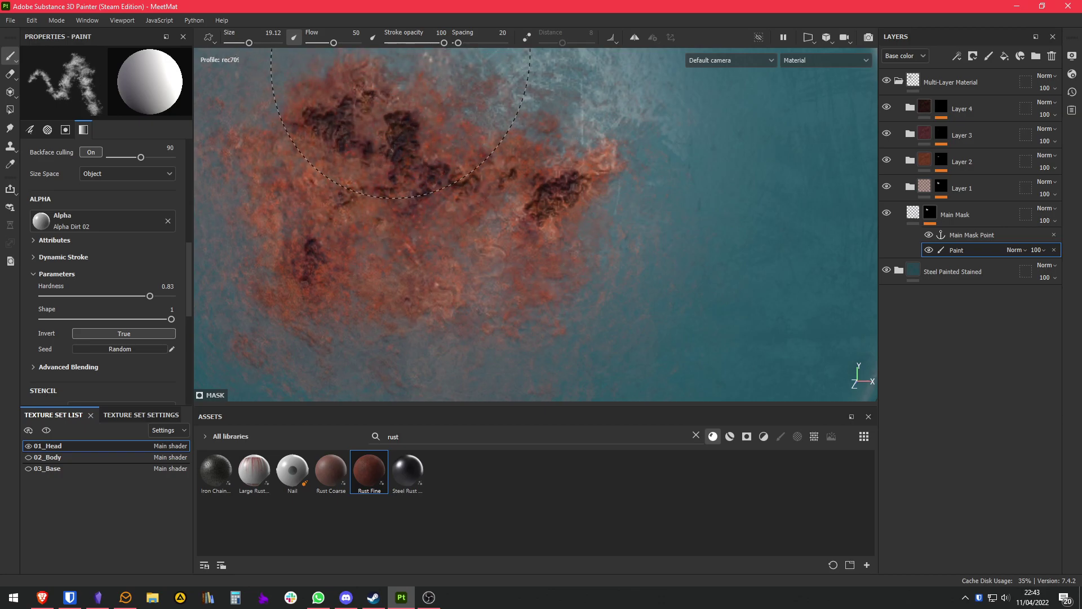
- Review Layer 4's mask effects and set its Rust Fine fill to Height Range 0.05 and Height Position 0.43
{"action": "scroll", "coordinate": [389, 101], "scroll_direction": "up", "scroll_amount": 3}
{"action": "scroll", "coordinate": [415, 113], "scroll_direction": "up", "scroll_amount": 2}
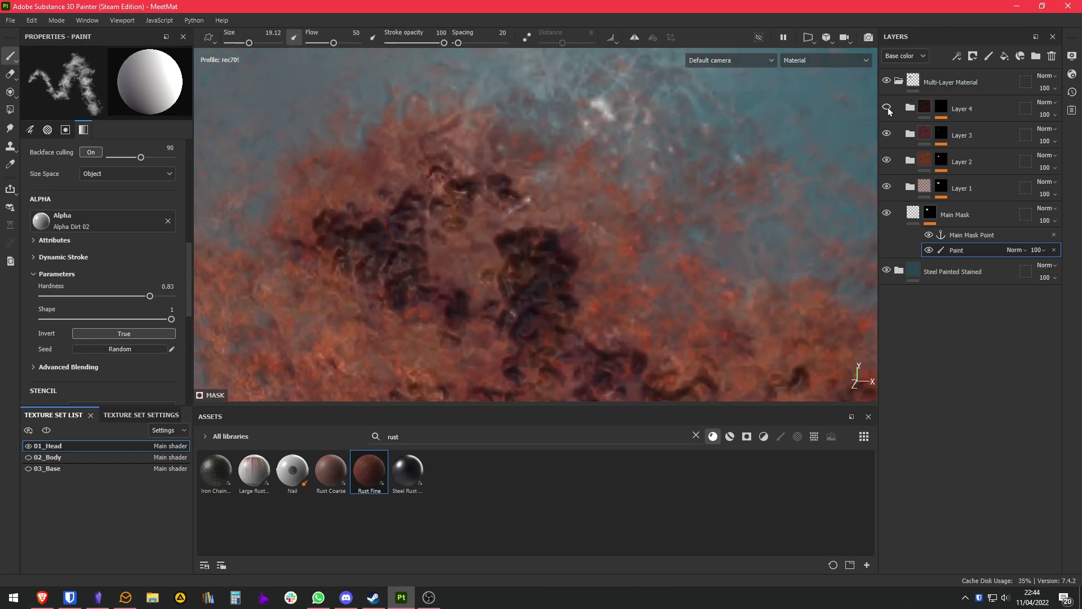
{"action": "left_click", "coordinate": [947, 115]}
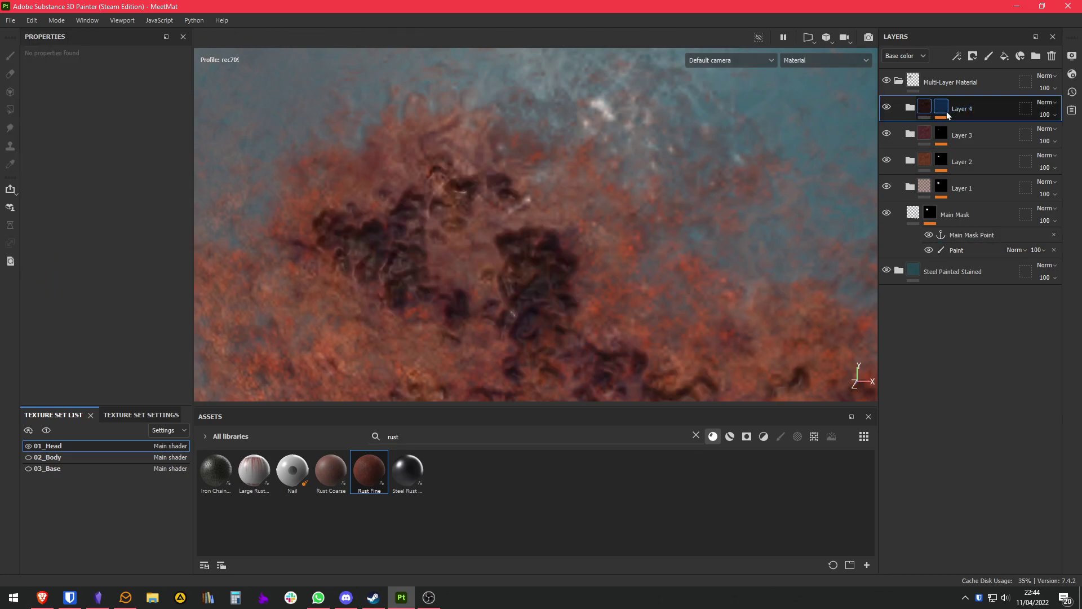
{"action": "left_click", "coordinate": [941, 107]}
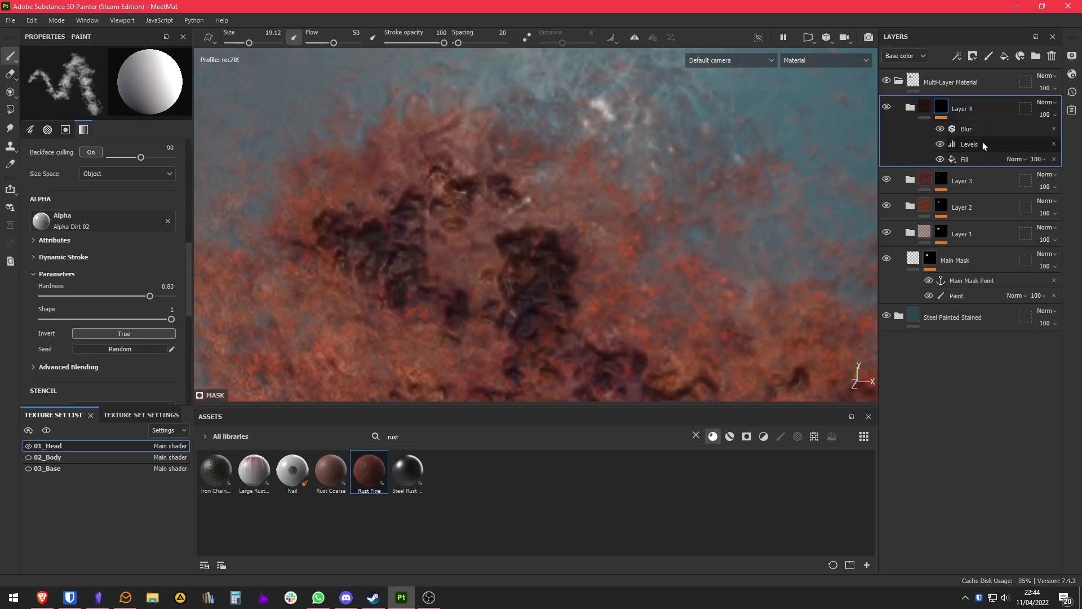
{"action": "left_click", "coordinate": [981, 158]}
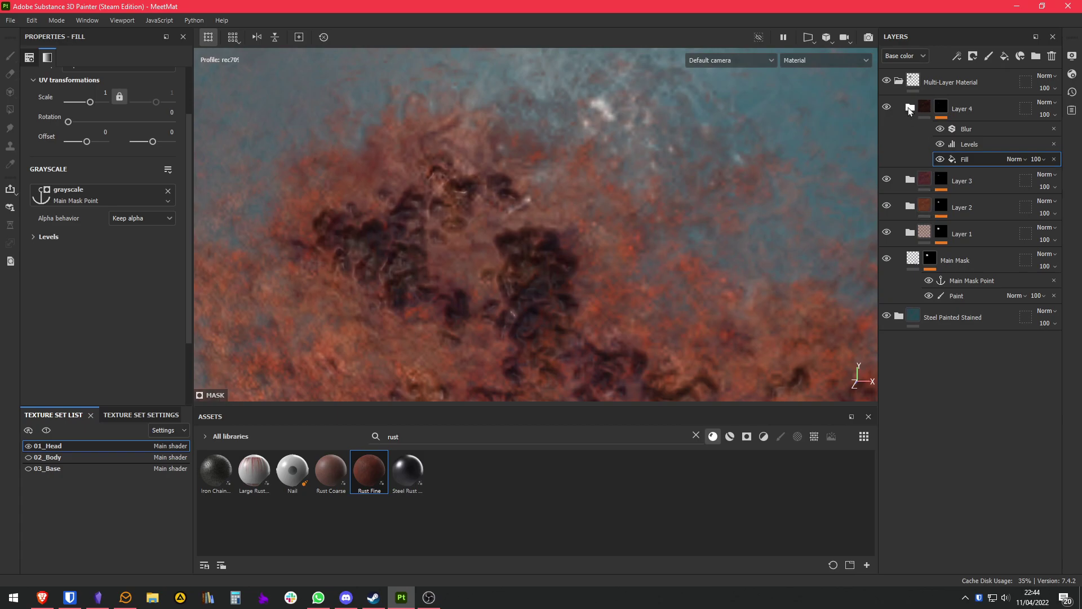
{"action": "left_click", "coordinate": [909, 109]}
{"action": "left_click", "coordinate": [974, 178]}
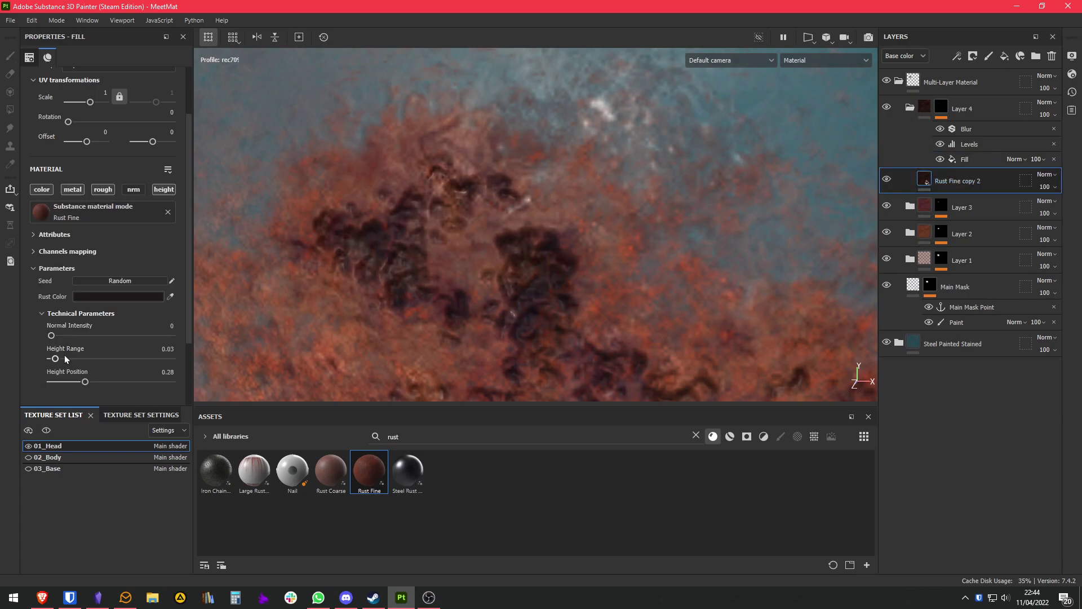
{"action": "left_click_drag", "start_coordinate": [56, 359], "coordinate": [50, 359]}
{"action": "left_click_drag", "start_coordinate": [83, 385], "coordinate": [94, 384]}
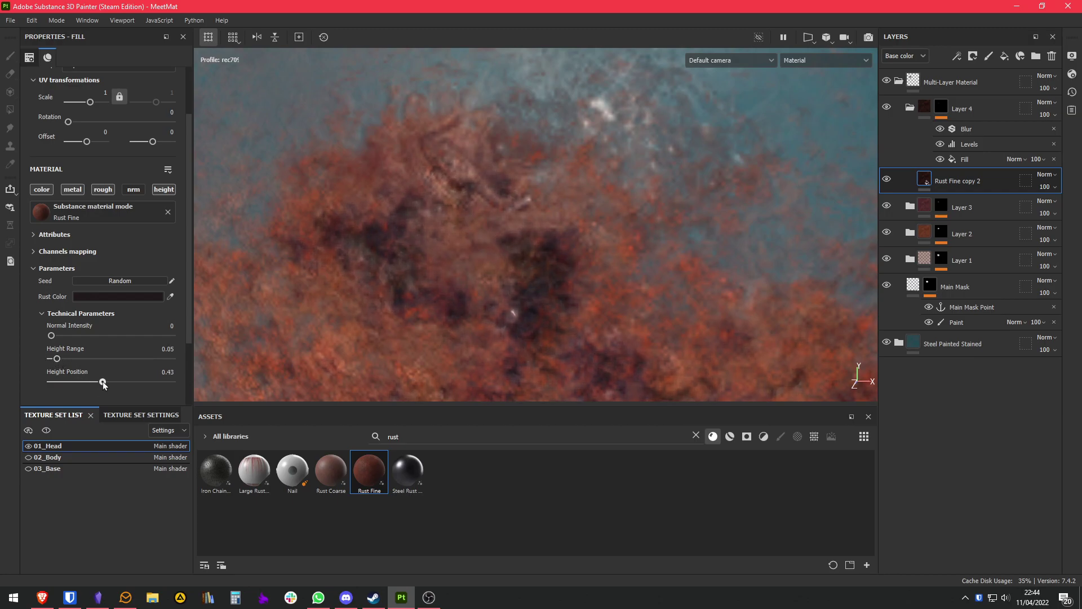
- Lower the output white level of Layer 4's mask Levels to 0.758
{"action": "scroll", "coordinate": [510, 214], "scroll_direction": "down", "scroll_amount": 5}
{"action": "scroll", "coordinate": [549, 181], "scroll_direction": "up", "scroll_amount": 5}
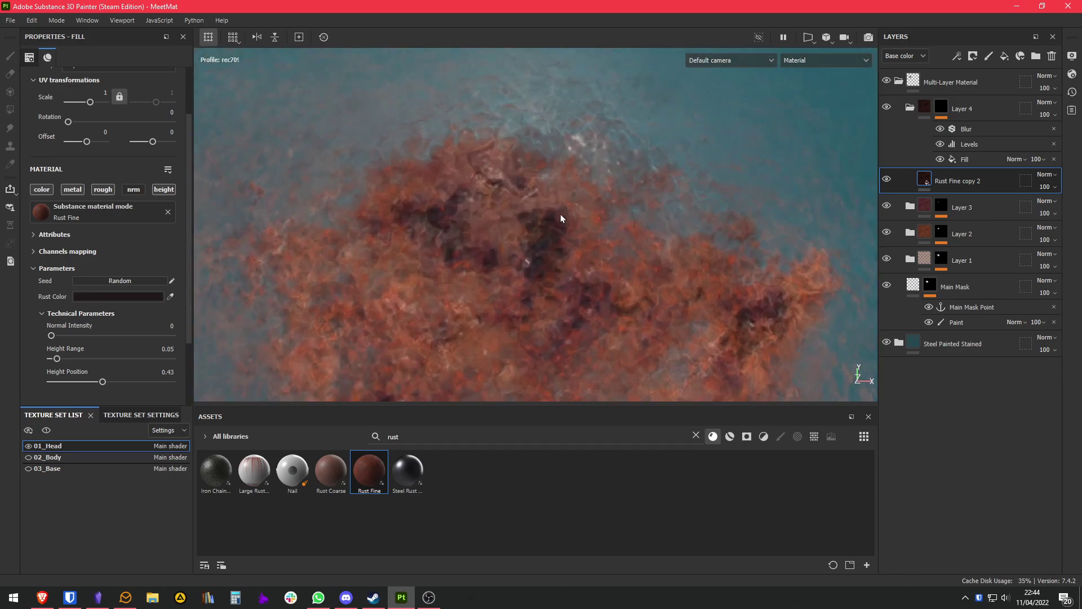
{"action": "left_click", "coordinate": [975, 145]}
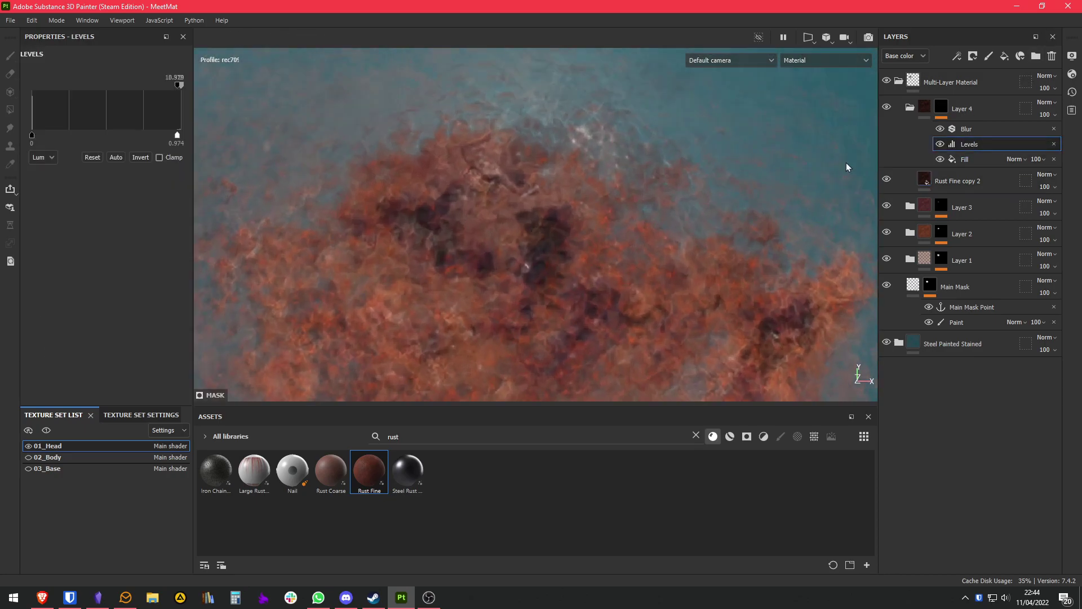
{"action": "left_click_drag", "start_coordinate": [176, 139], "coordinate": [145, 139]}
- Lighten the Rust Color of Layer 4's Rust Fine fill to 32282A
{"action": "scroll", "coordinate": [487, 182], "scroll_direction": "down", "scroll_amount": 5}
{"action": "left_click_drag", "start_coordinate": [555, 196], "coordinate": [539, 213], "text": "alt"}
{"action": "scroll", "coordinate": [533, 211], "scroll_direction": "up", "scroll_amount": 4}
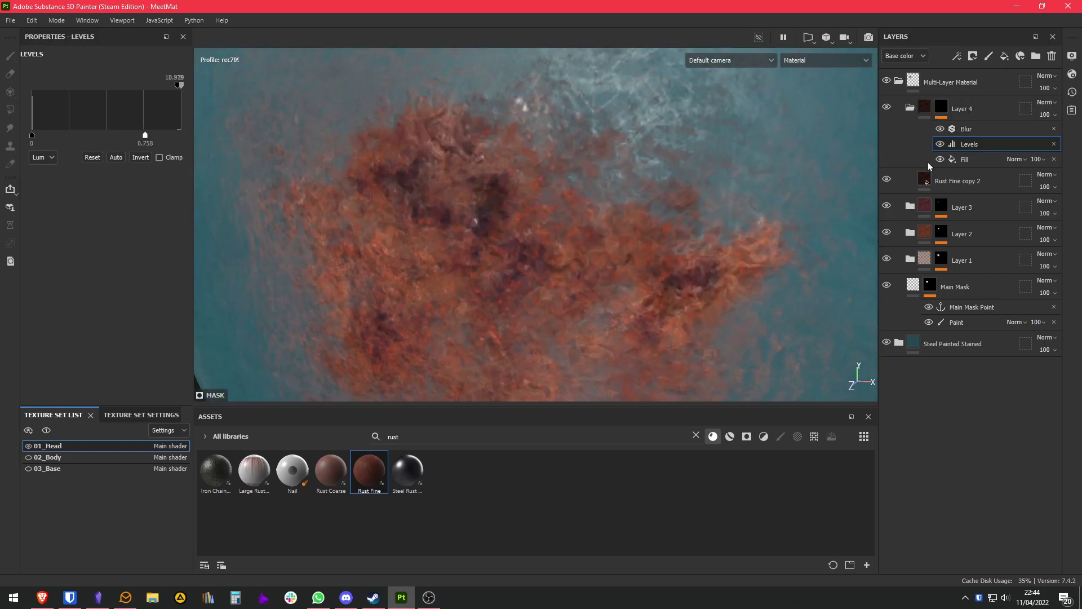
{"action": "left_click", "coordinate": [963, 182]}
{"action": "left_click", "coordinate": [127, 297]}
{"action": "mouse_move", "coordinate": [168, 397]}
{"action": "left_mouse_down"}
{"action": "mouse_move", "coordinate": [208, 384]}
{"action": "mouse_move", "coordinate": [163, 387]}
{"action": "left_mouse_up"}
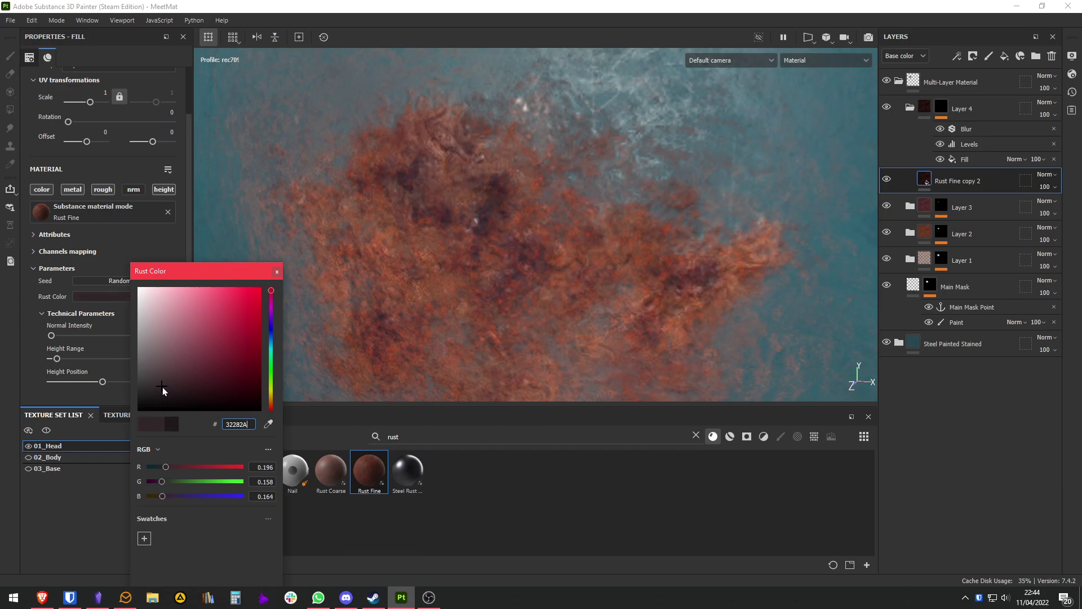
- Collapse Layer 4's mask effects and delete the Paint effect from the Main Mask
{"action": "left_click", "coordinate": [275, 275]}
{"action": "scroll", "coordinate": [504, 169], "scroll_direction": "down", "scroll_amount": 5}
{"action": "mouse_move", "coordinate": [504, 169]}
{"action": "left_mouse_down", "text": "alt"}
{"action": "mouse_move", "coordinate": [574, 140]}
{"action": "mouse_move", "coordinate": [553, 203]}
{"action": "mouse_move", "coordinate": [505, 151]}
{"action": "mouse_move", "coordinate": [511, 183]}
{"action": "left_mouse_up", "text": "alt"}
{"action": "scroll", "coordinate": [511, 184], "scroll_direction": "up", "scroll_amount": 5}
{"action": "scroll", "coordinate": [729, 146], "scroll_direction": "down", "scroll_amount": 1}
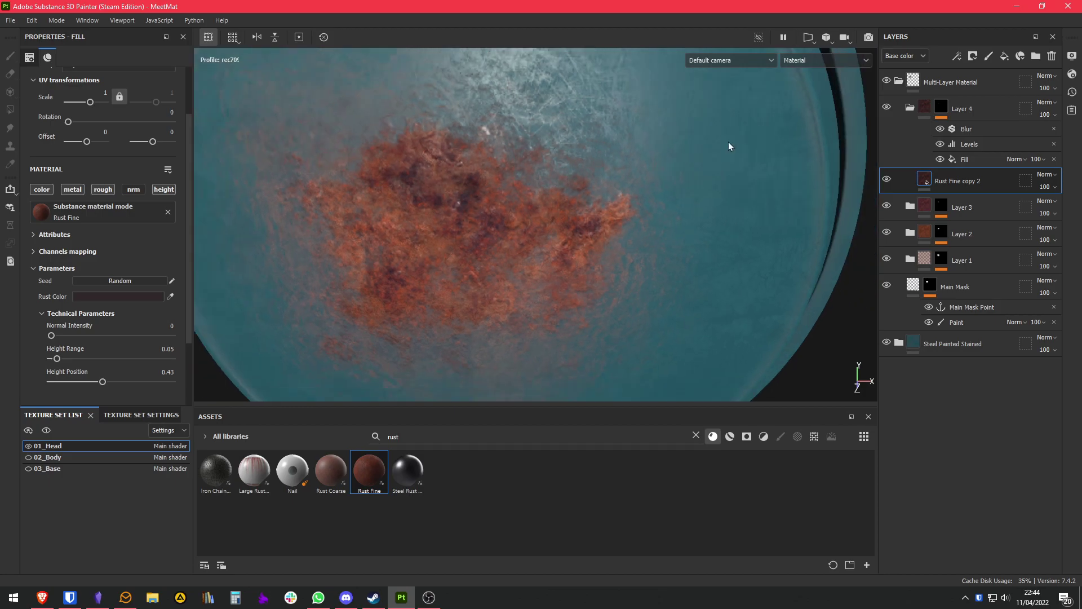
{"action": "left_click", "coordinate": [975, 108]}
{"action": "left_click", "coordinate": [911, 108]}
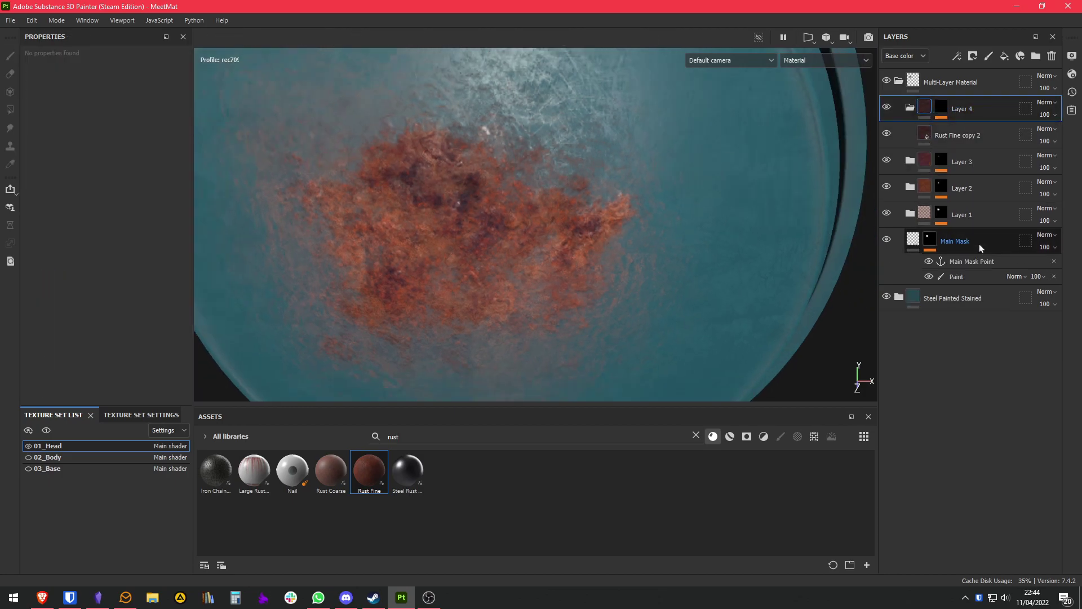
{"action": "left_click", "coordinate": [975, 275]}
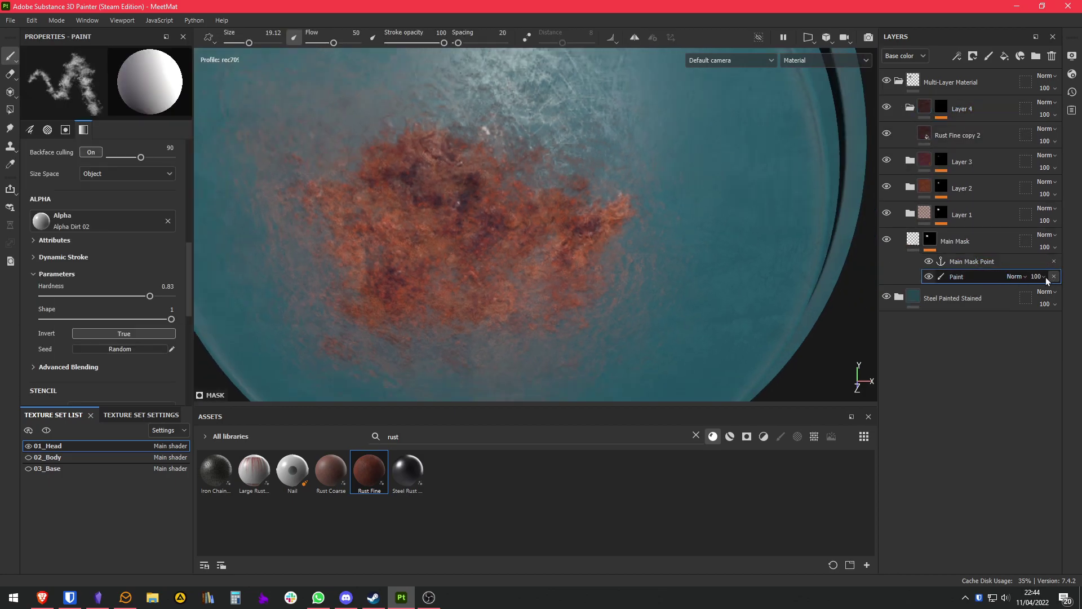
{"action": "left_click", "coordinate": [1052, 276]}
{"action": "left_click_drag", "start_coordinate": [621, 214], "coordinate": [722, 170], "text": "alt"}
- Erase the remaining painted rust from the Main Mask with the Eraser at size 100
{"action": "left_click", "coordinate": [932, 242]}
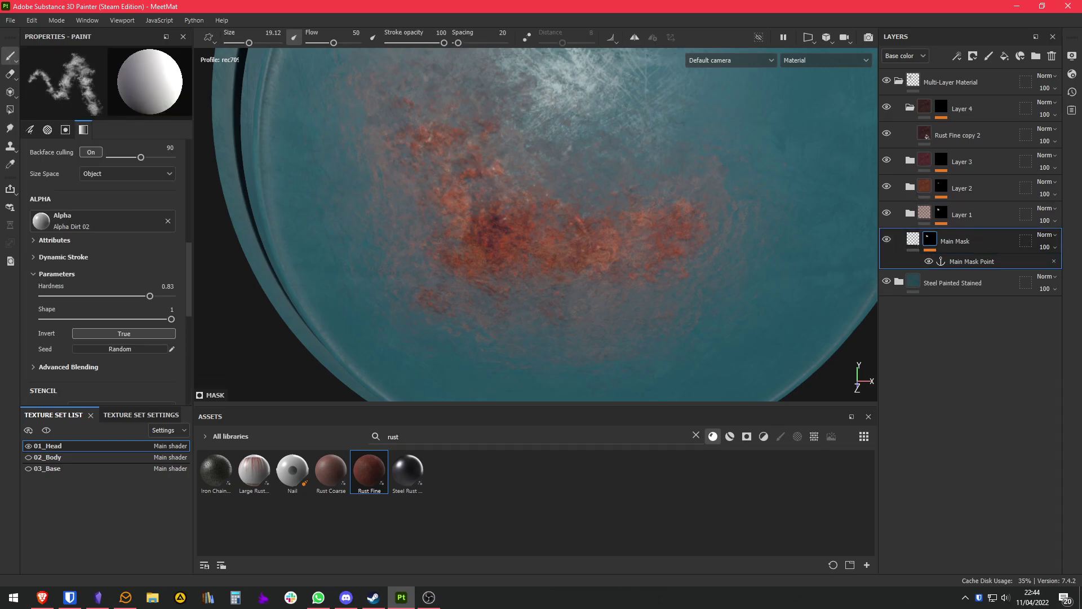
{"action": "scroll", "coordinate": [462, 136], "scroll_direction": "down", "scroll_amount": 3}
{"action": "middle_click_drag", "start_coordinate": [437, 133], "coordinate": [367, 201], "text": "alt"}
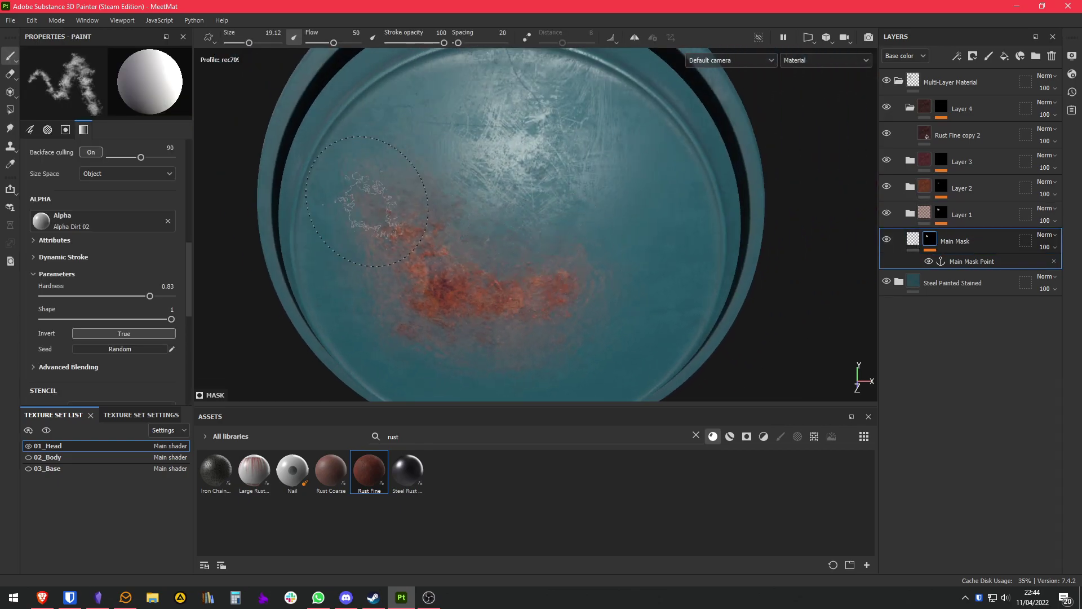
{"action": "left_click", "coordinate": [10, 73]}
{"action": "left_click", "coordinate": [488, 216]}
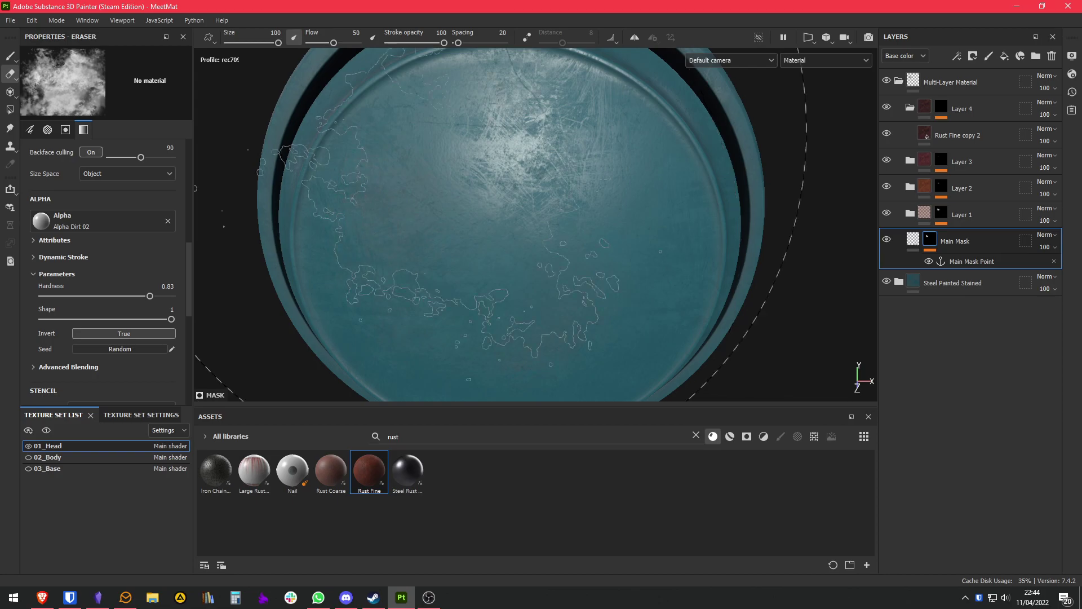
- Add a generator effect to the Main Mask and place it below the Main Mask Point anchor
{"action": "left_click", "coordinate": [956, 56]}
{"action": "left_click", "coordinate": [1017, 72]}
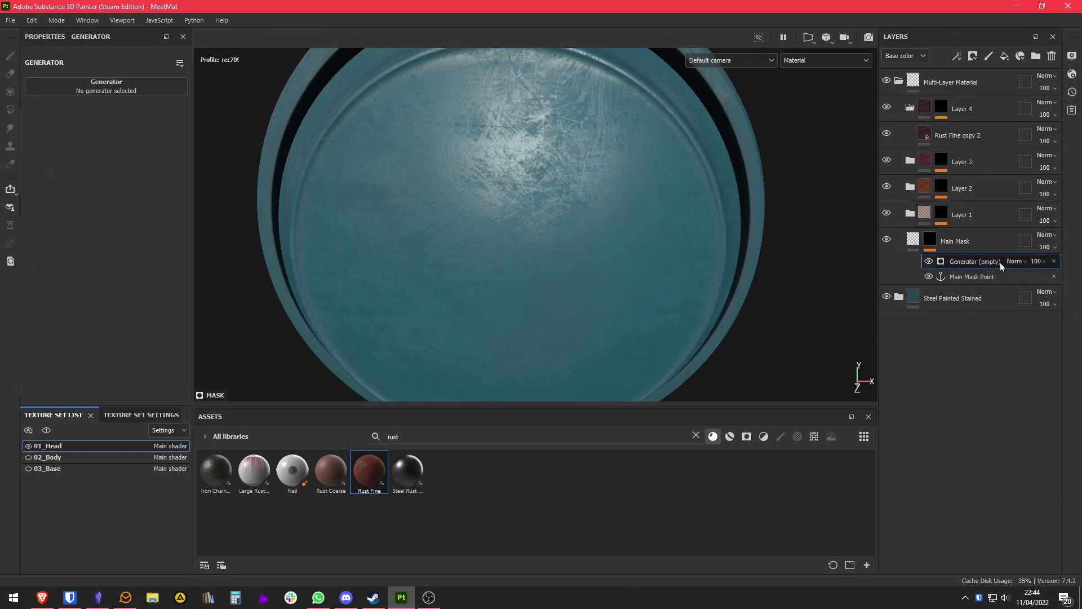
{"action": "left_click_drag", "start_coordinate": [970, 266], "coordinate": [959, 284]}
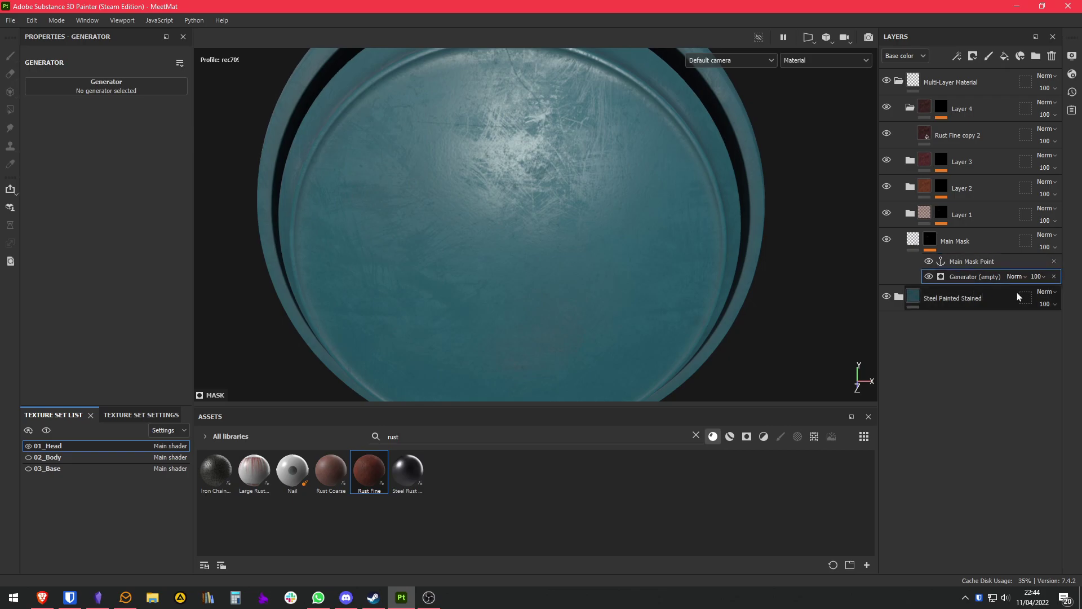
{"action": "left_click", "coordinate": [975, 261]}
{"action": "left_click", "coordinate": [971, 279]}
{"action": "left_click", "coordinate": [974, 262]}
{"action": "left_click", "coordinate": [971, 277]}
{"action": "left_click", "coordinate": [963, 262]}
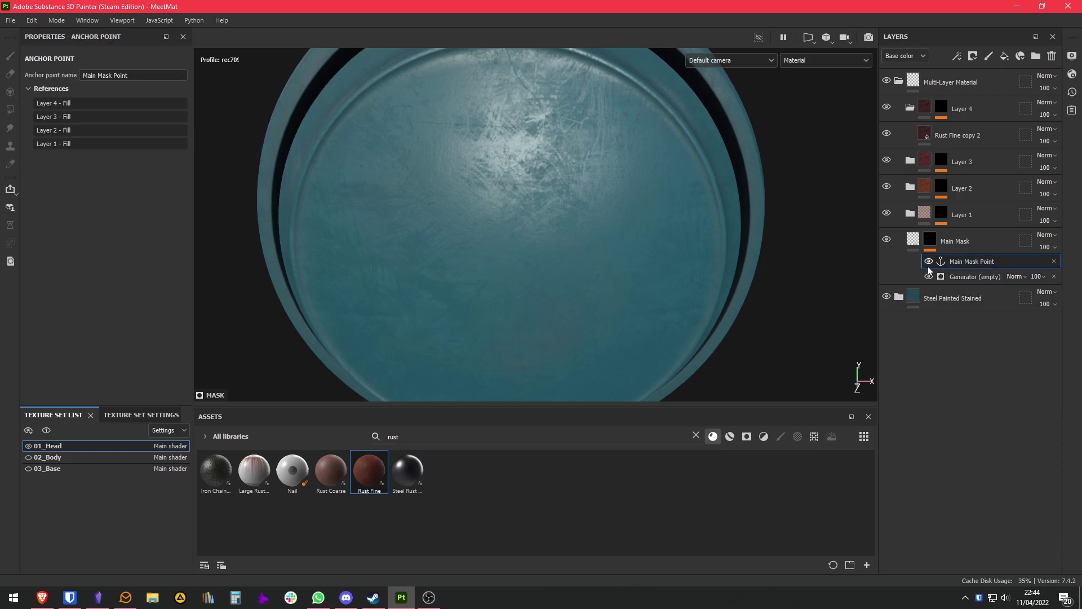
{"action": "left_click", "coordinate": [967, 274]}
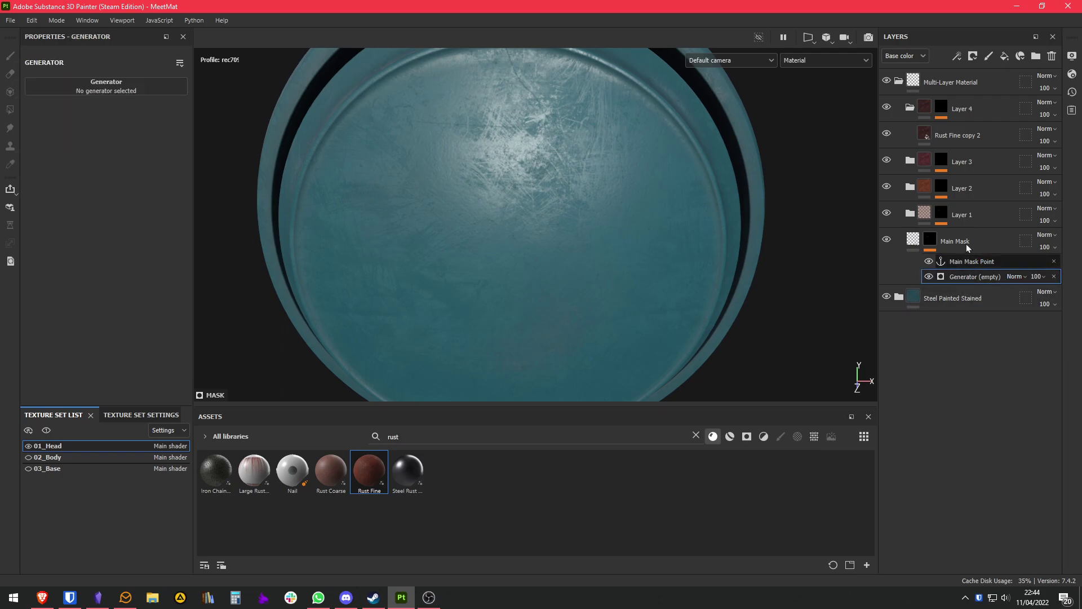
- Search the generators for rust and load Dripping Rust into the Main Mask's generator effect
{"action": "left_click", "coordinate": [106, 86]}
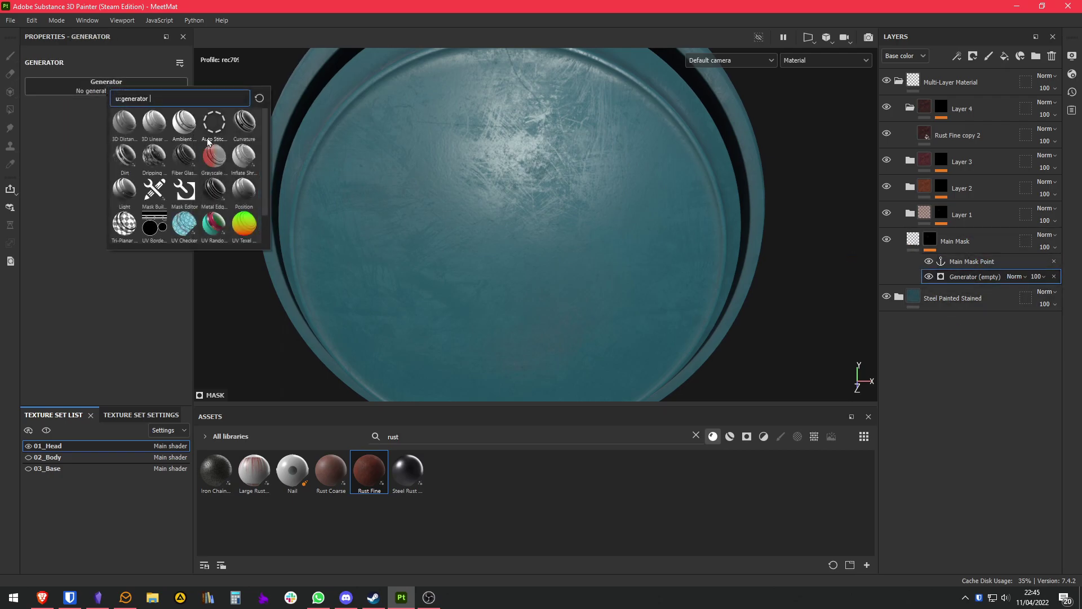
{"action": "mouse_move", "coordinate": [208, 140]}
{"action": "type", "text": "ryst"}
{"action": "key", "text": "BackSpace"}
{"action": "key", "text": "BackSpace"}
{"action": "key", "text": "BackSpace"}
{"action": "key", "text": "BackSpace"}
{"action": "type", "text": "rust"}
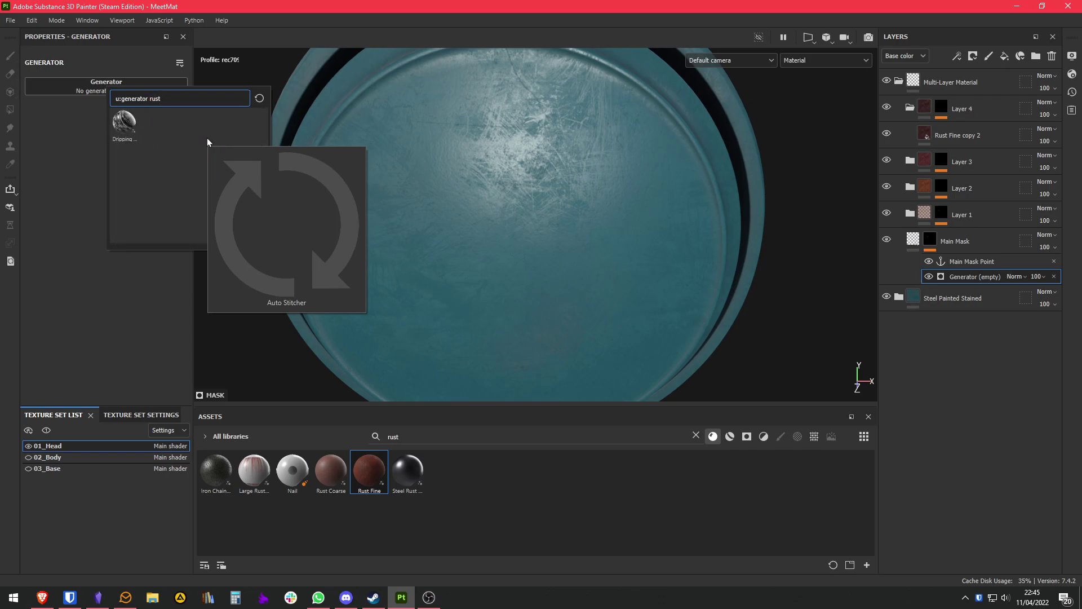
{"action": "left_click", "coordinate": [133, 121]}
{"action": "left_click_drag", "start_coordinate": [465, 230], "coordinate": [561, 263], "text": "alt"}
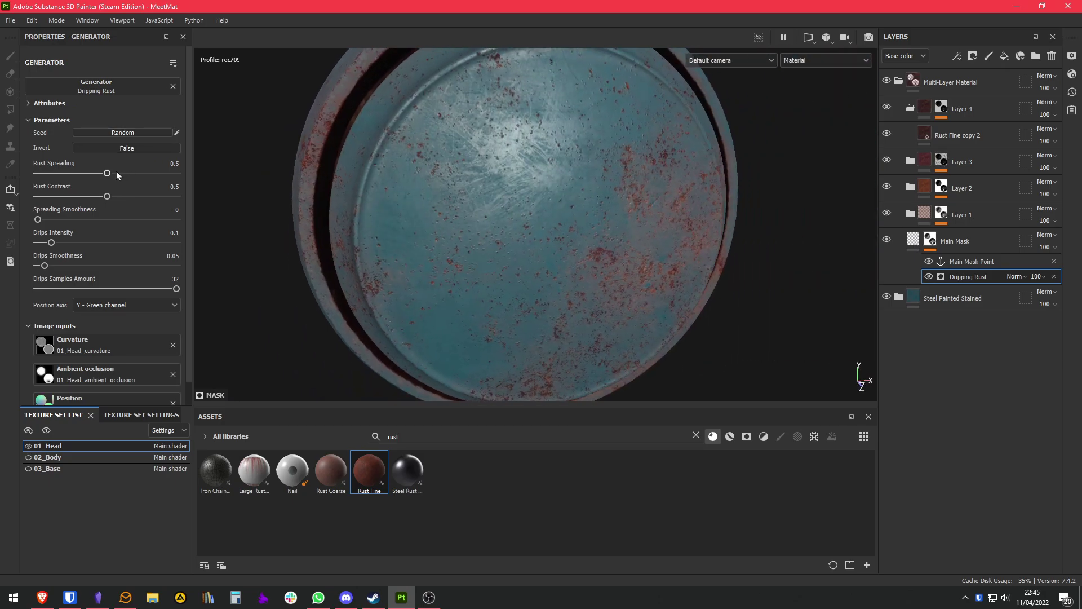
- Set Rust Spreading to 0.8, Rust Contrast to 0, Drips Intensity to 0.4, Drips Smoothness to 0.46 and Drips Samples Amount to 31
{"action": "left_click_drag", "start_coordinate": [129, 175], "coordinate": [36, 198]}
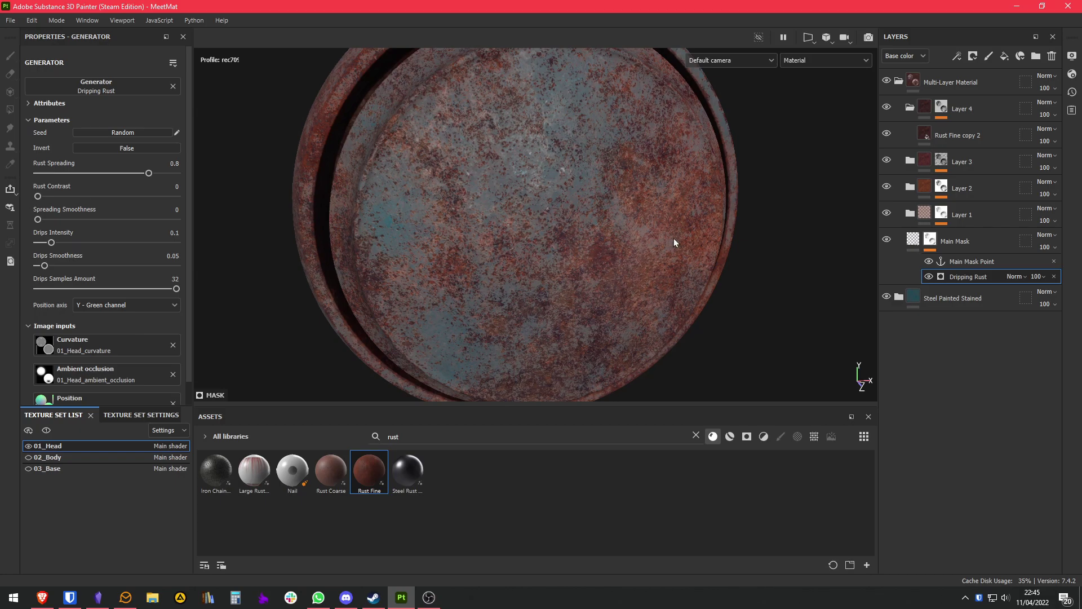
{"action": "scroll", "coordinate": [631, 261], "scroll_direction": "up", "scroll_amount": 4}
{"action": "middle_click_drag", "start_coordinate": [507, 113], "coordinate": [553, 213], "text": "alt"}
{"action": "mouse_move", "coordinate": [553, 213]}
{"action": "left_mouse_down", "text": "alt"}
{"action": "mouse_move", "coordinate": [497, 234]}
{"action": "mouse_move", "coordinate": [468, 296]}
{"action": "mouse_move", "coordinate": [543, 222]}
{"action": "left_mouse_up", "text": "alt"}
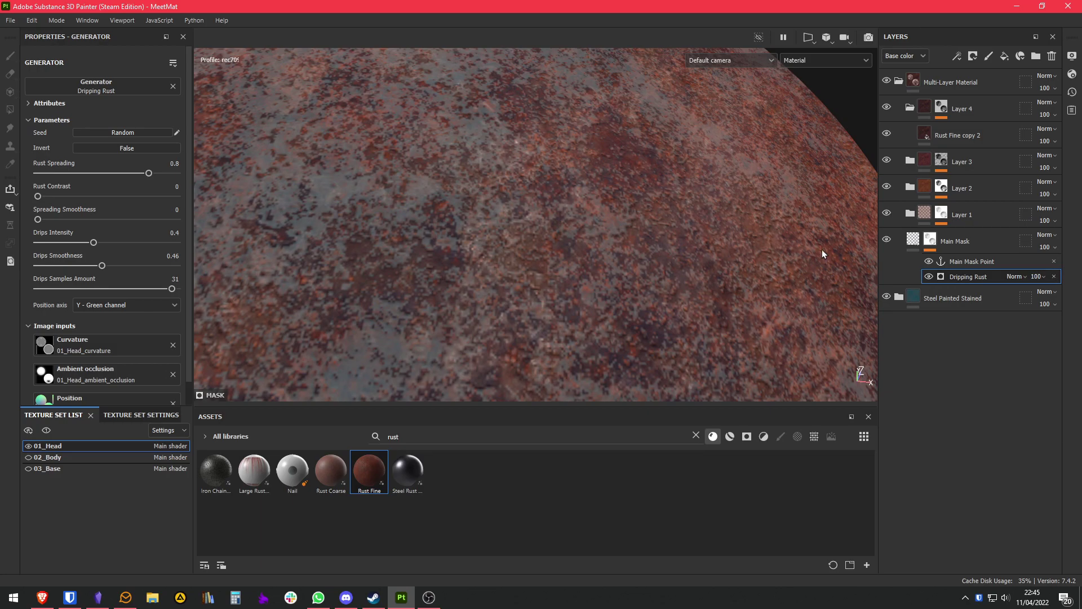
- Replace the Main Mask's Dripping Rust generator with Dirt and set its Dirt Level to 0.85
{"action": "left_click", "coordinate": [62, 88]}
{"action": "key", "text": "BackSpace"}
{"action": "key", "text": "BackSpace"}
{"action": "key", "text": "BackSpace"}
{"action": "key", "text": "BackSpace"}
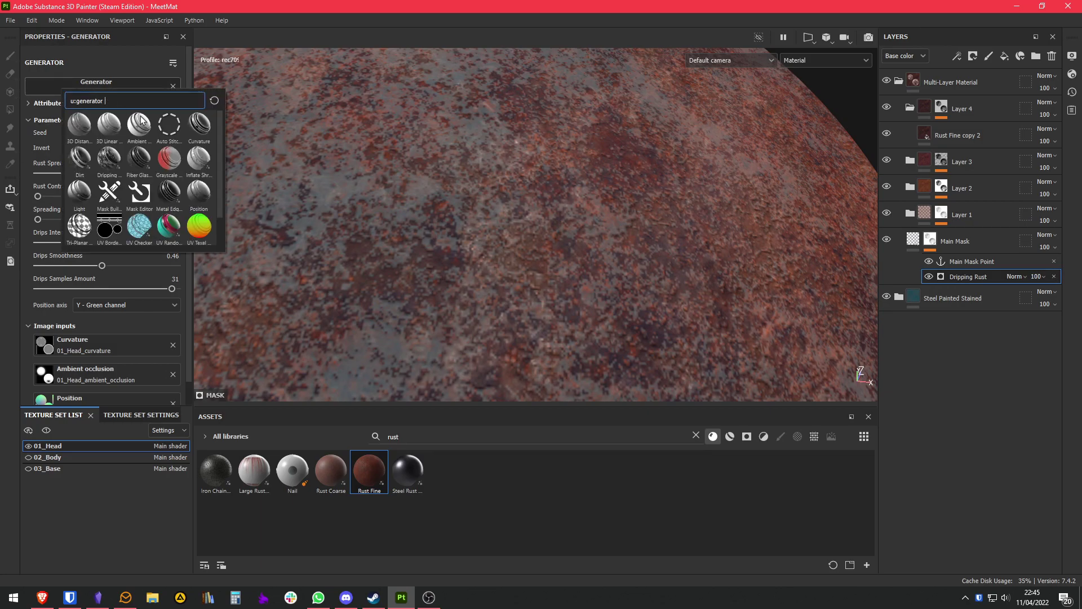
{"action": "left_click", "coordinate": [81, 165]}
{"action": "scroll", "coordinate": [543, 223], "scroll_direction": "down", "scroll_amount": 4}
{"action": "left_click_drag", "start_coordinate": [543, 224], "coordinate": [310, 265], "text": "alt"}
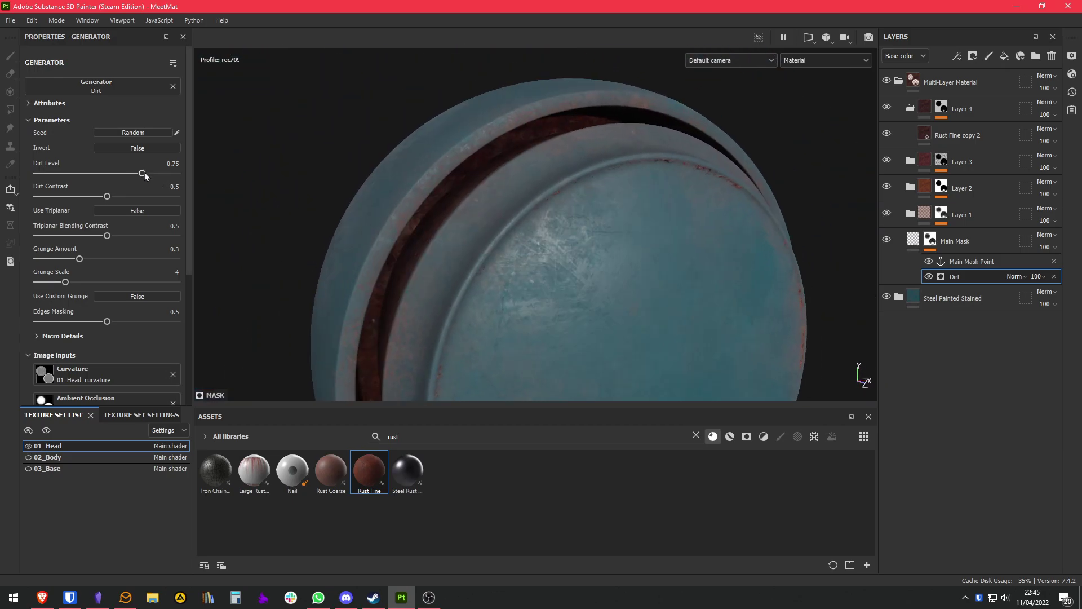
{"action": "left_click_drag", "start_coordinate": [145, 171], "coordinate": [155, 174]}
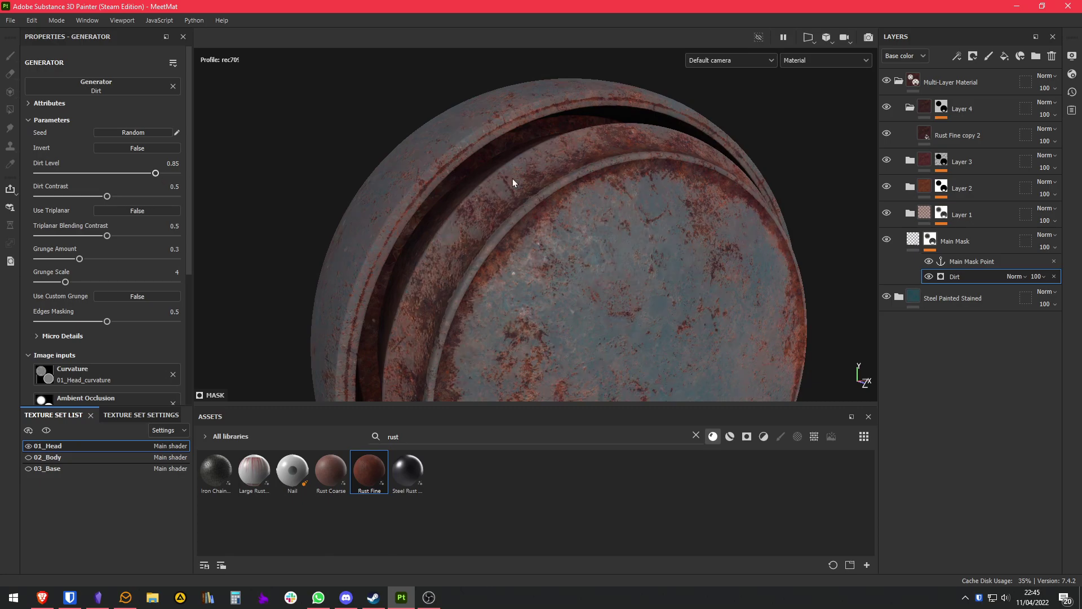
- Set the Dirt generator's Dirt Contrast to 0.52 and enable Use Triplanar with a Triplanar Blending Contrast of 0.48
{"action": "scroll", "coordinate": [596, 186], "scroll_direction": "down", "scroll_amount": 5}
{"action": "left_click_drag", "start_coordinate": [597, 186], "coordinate": [417, 279], "text": "alt"}
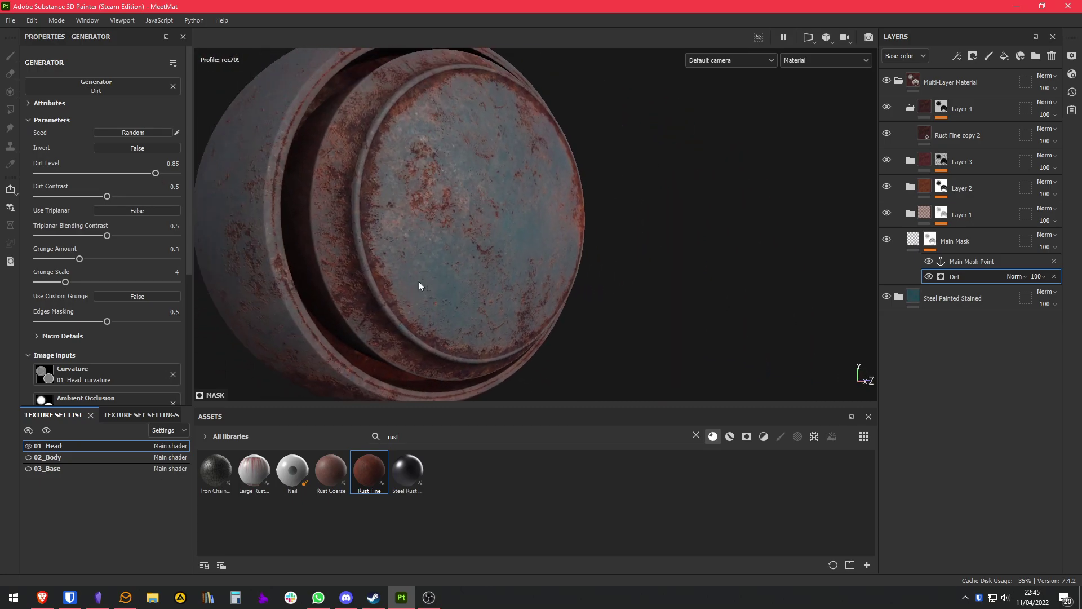
{"action": "scroll", "coordinate": [361, 227], "scroll_direction": "up", "scroll_amount": 5}
{"action": "middle_click_drag", "start_coordinate": [381, 192], "coordinate": [395, 222], "text": "alt"}
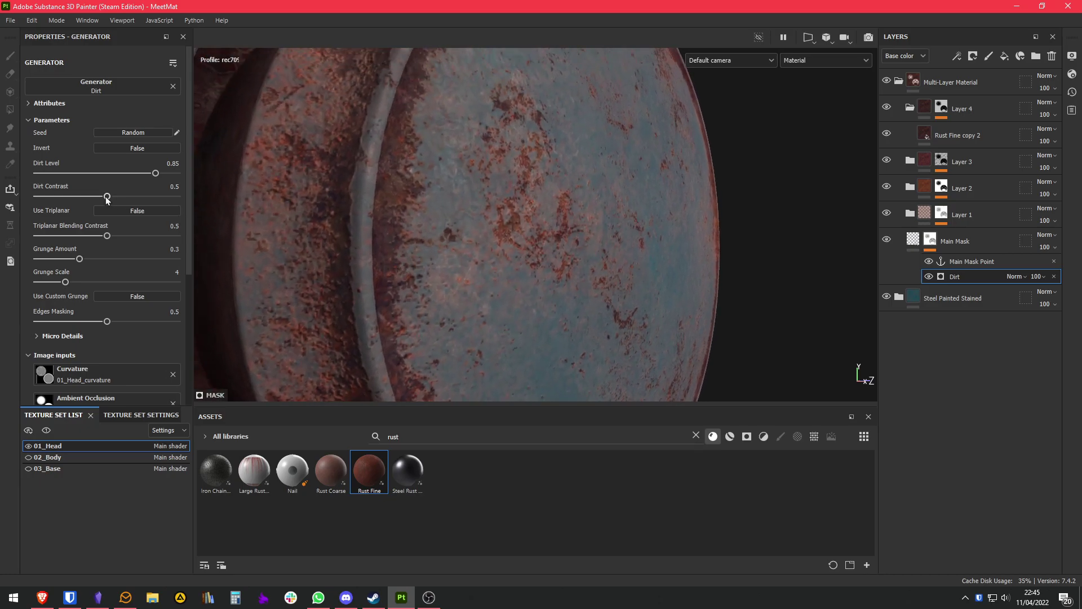
{"action": "left_click_drag", "start_coordinate": [53, 194], "coordinate": [110, 196]}
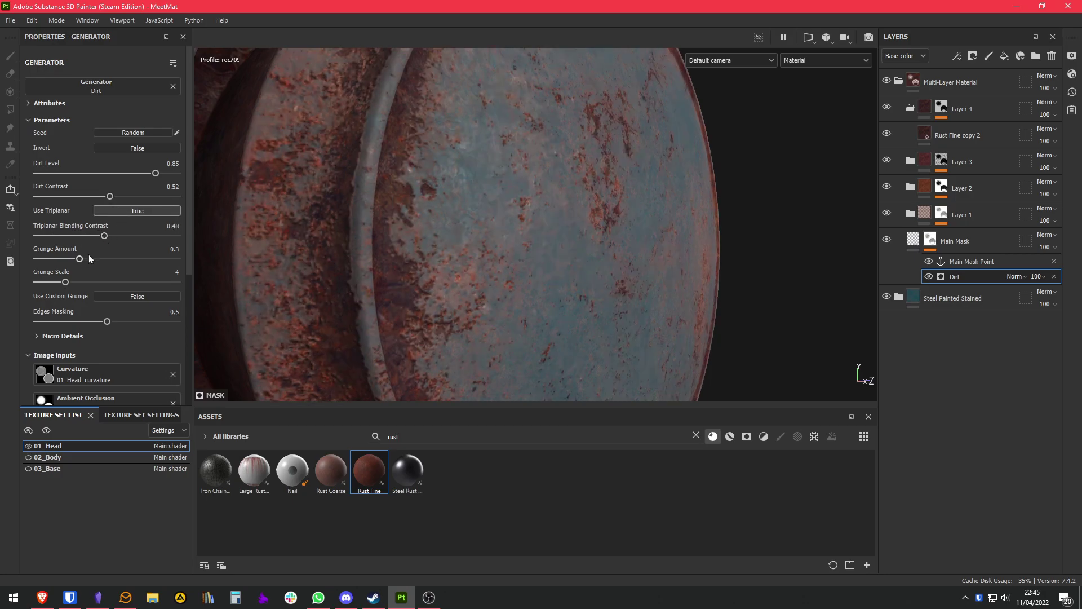
- Try Dirt generator Grunge Amounts up to 0.65, then settle on 0.28 for sparser rust
{"action": "mouse_move", "coordinate": [80, 259]}
{"action": "left_mouse_down"}
{"action": "mouse_move", "coordinate": [57, 259]}
{"action": "mouse_move", "coordinate": [83, 258]}
{"action": "left_mouse_up"}
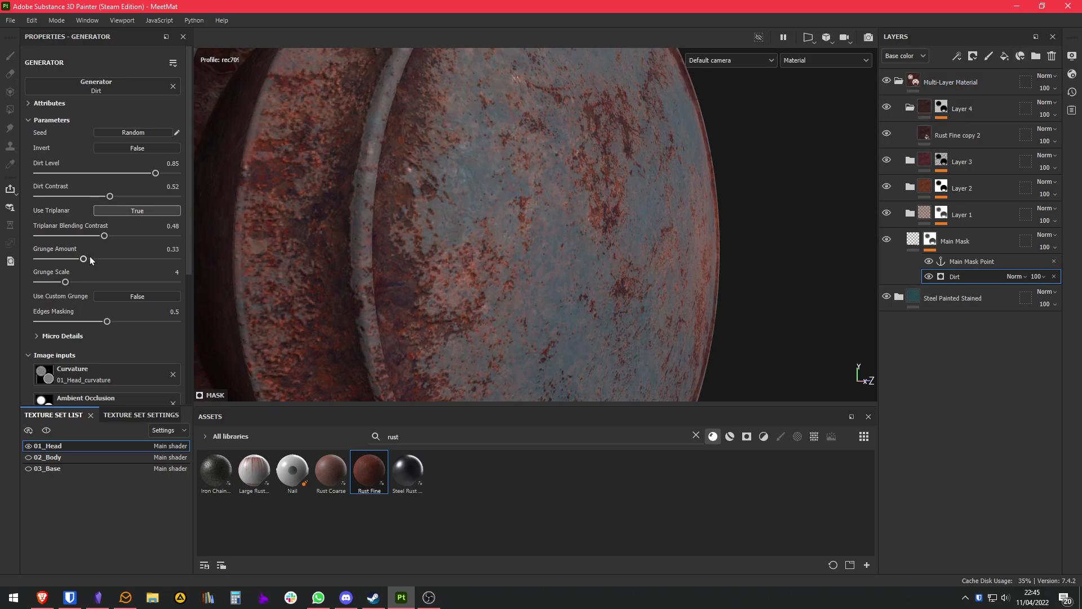
{"action": "mouse_move", "coordinate": [94, 258]}
{"action": "left_mouse_down"}
{"action": "mouse_move", "coordinate": [106, 259]}
{"action": "mouse_move", "coordinate": [92, 259]}
{"action": "left_mouse_up"}
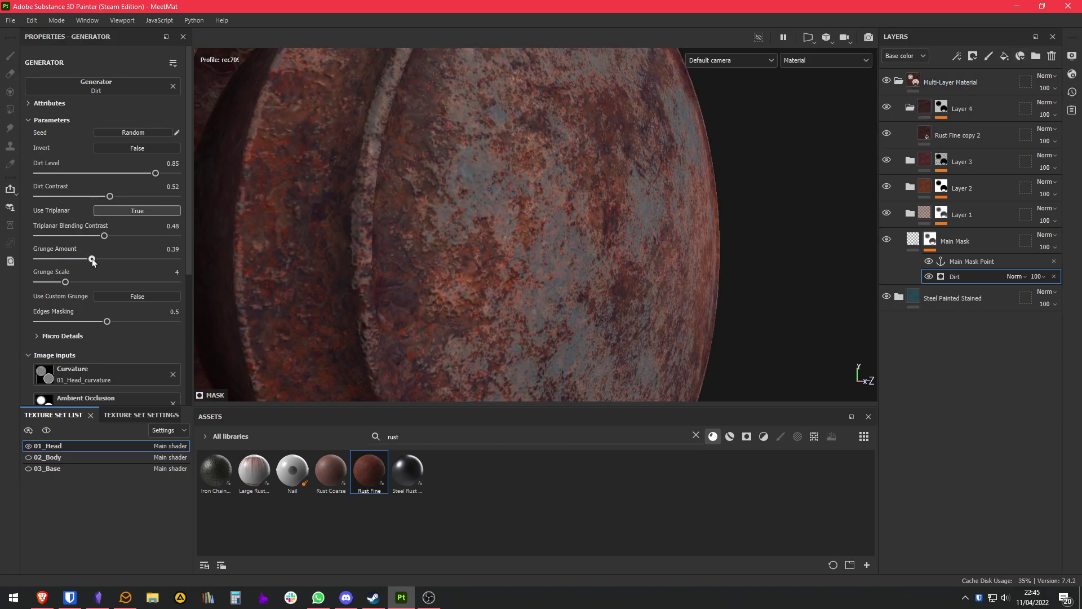
{"action": "scroll", "coordinate": [431, 250], "scroll_direction": "down", "scroll_amount": 3}
{"action": "left_click_drag", "start_coordinate": [431, 250], "coordinate": [264, 295], "text": "alt"}
{"action": "left_click_drag", "start_coordinate": [91, 259], "coordinate": [130, 263]}
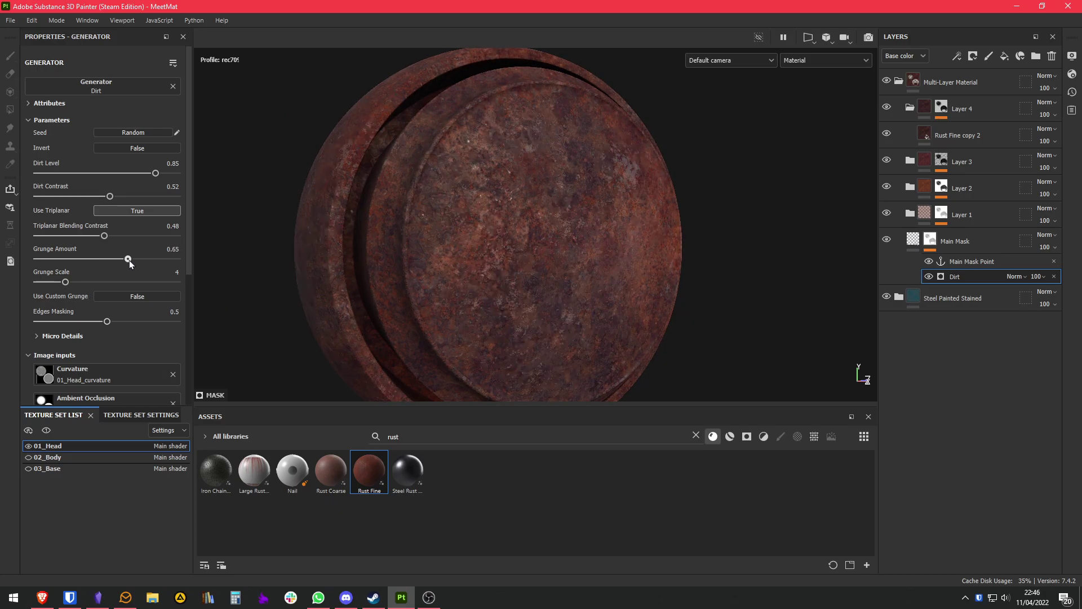
{"action": "left_click_drag", "start_coordinate": [440, 208], "coordinate": [473, 249], "text": "alt"}
{"action": "scroll", "coordinate": [473, 249], "scroll_direction": "up", "scroll_amount": 3}
{"action": "left_click_drag", "start_coordinate": [120, 260], "coordinate": [77, 263]}
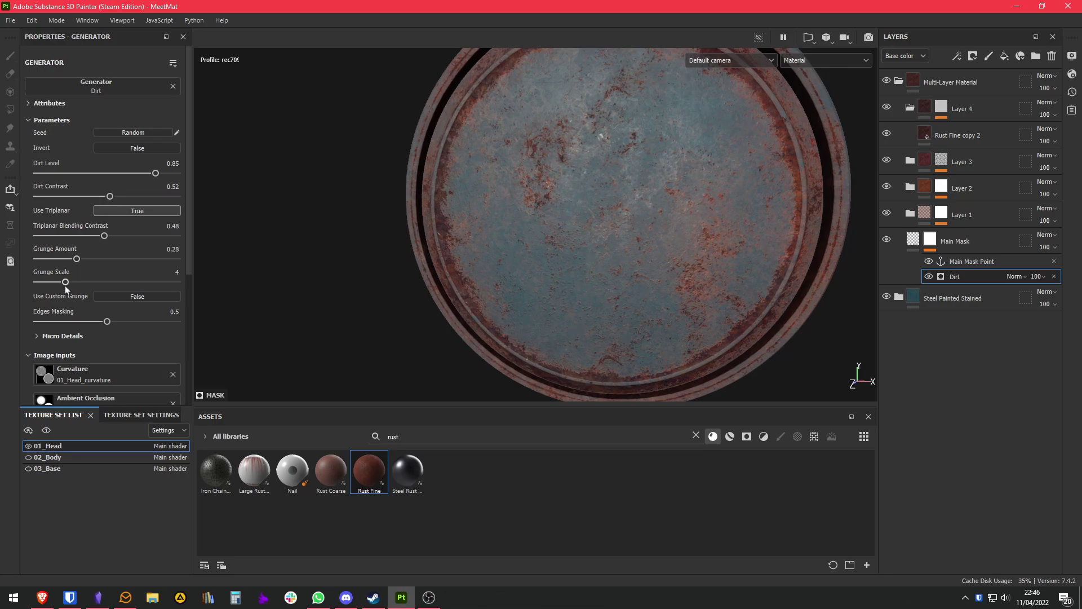
- Add a fill effect above the Dirt generator in the Main Mask and assign it the Grunge Stains Spots texture
{"action": "left_click_drag", "start_coordinate": [719, 227], "coordinate": [838, 287], "text": "alt"}
{"action": "scroll", "coordinate": [545, 281], "scroll_direction": "up", "scroll_amount": 3}
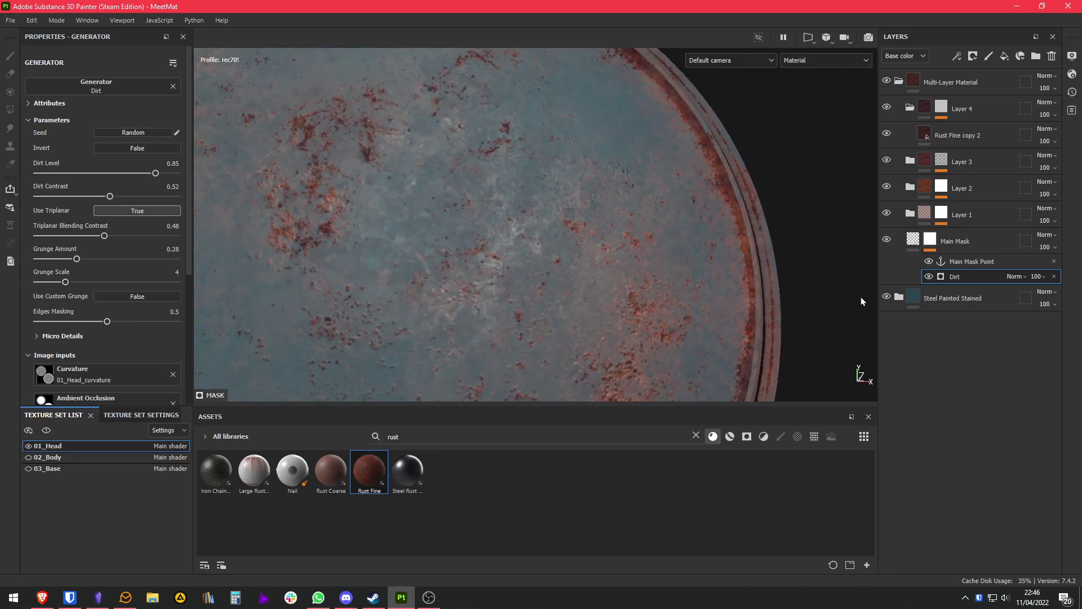
{"action": "left_click", "coordinate": [958, 56]}
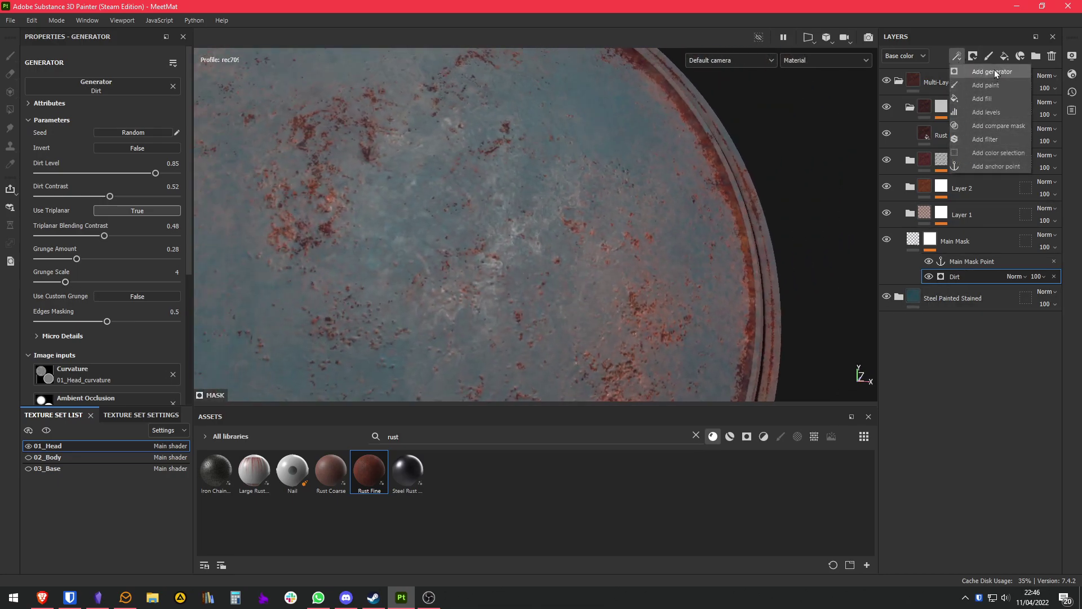
{"action": "left_click", "coordinate": [983, 99]}
{"action": "left_click", "coordinate": [142, 189]}
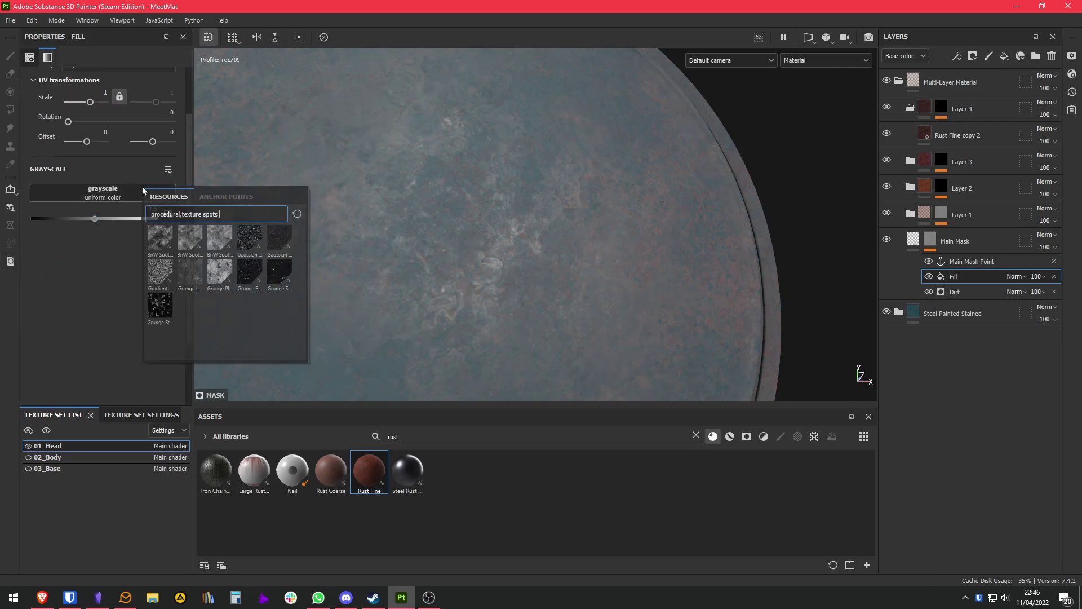
{"action": "mouse_move", "coordinate": [291, 282]}
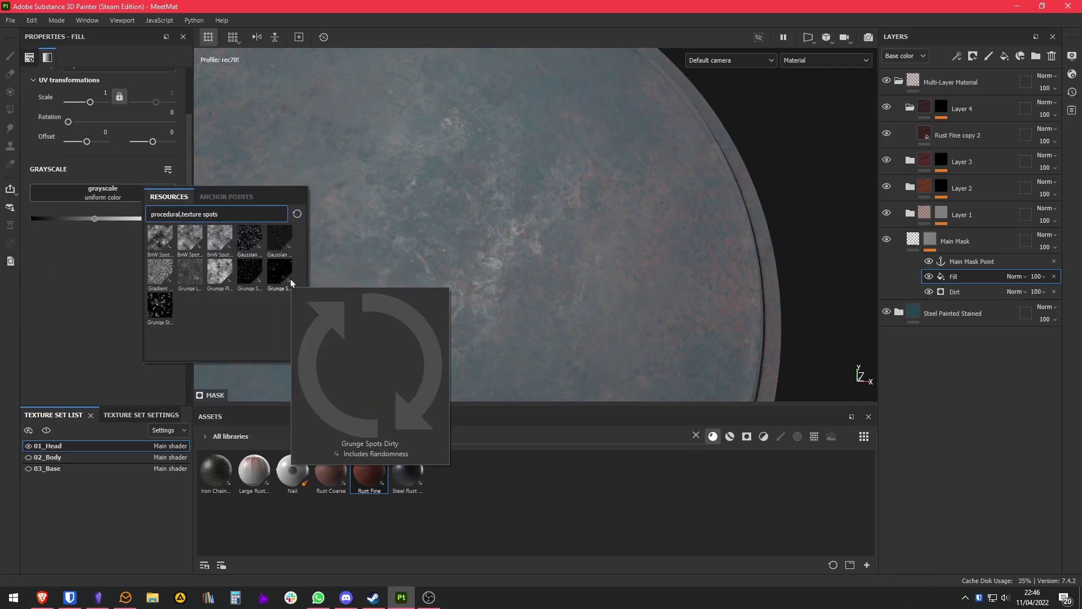
{"action": "left_click", "coordinate": [159, 308]}
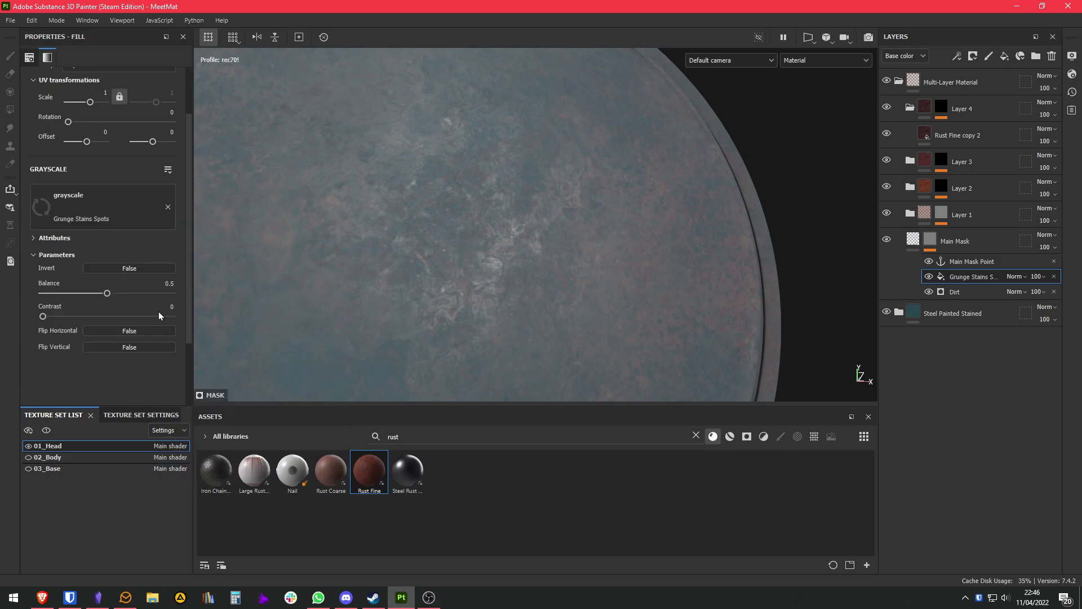
- Set the Grunge Stains Spots fill's blending mode to Linear dodge (Add) and its Balance to 0.61
{"action": "scroll", "coordinate": [493, 216], "scroll_direction": "down", "scroll_amount": 5}
{"action": "middle_click_drag", "start_coordinate": [462, 244], "coordinate": [486, 234]}
{"action": "left_click", "coordinate": [1015, 276]}
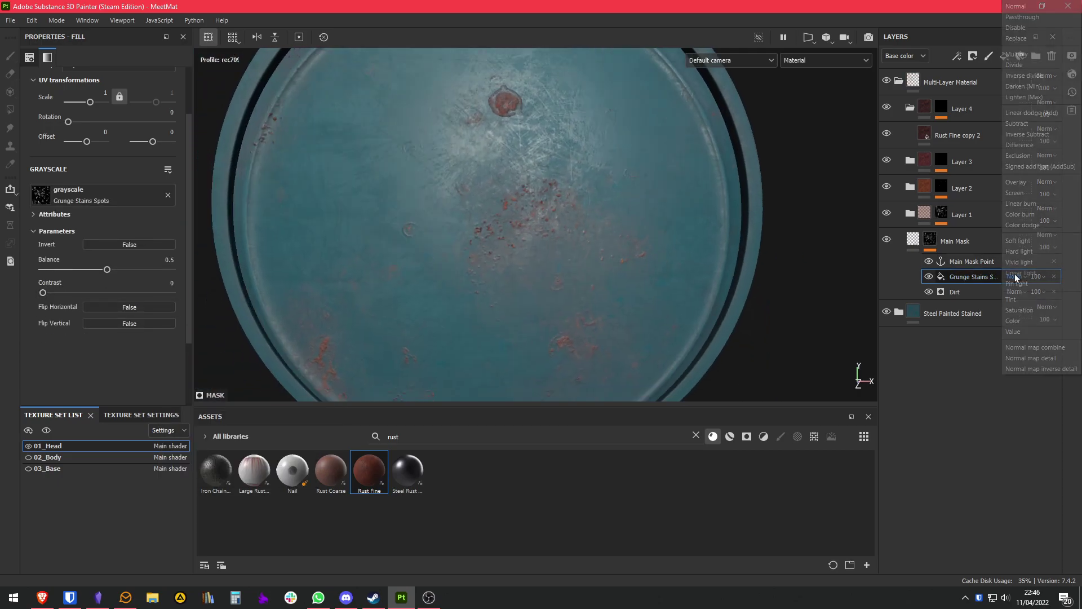
{"action": "left_click", "coordinate": [1019, 114]}
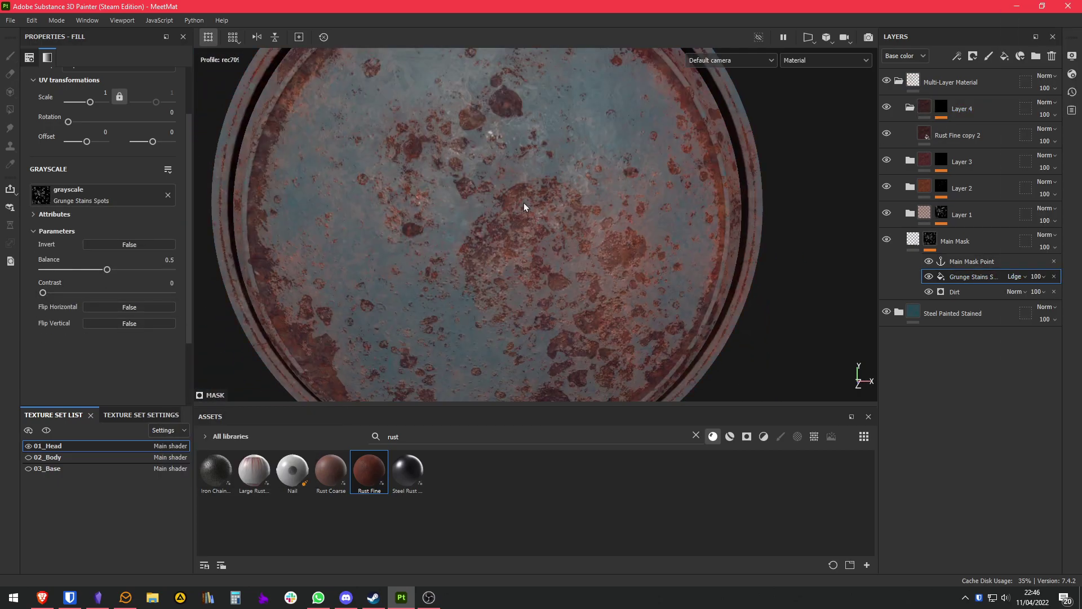
{"action": "scroll", "coordinate": [459, 258], "scroll_direction": "up", "scroll_amount": 4}
{"action": "mouse_move", "coordinate": [107, 270]}
{"action": "left_mouse_down"}
{"action": "mouse_move", "coordinate": [73, 269]}
{"action": "mouse_move", "coordinate": [145, 272]}
{"action": "mouse_move", "coordinate": [107, 276]}
{"action": "mouse_move", "coordinate": [122, 276]}
{"action": "left_mouse_up"}
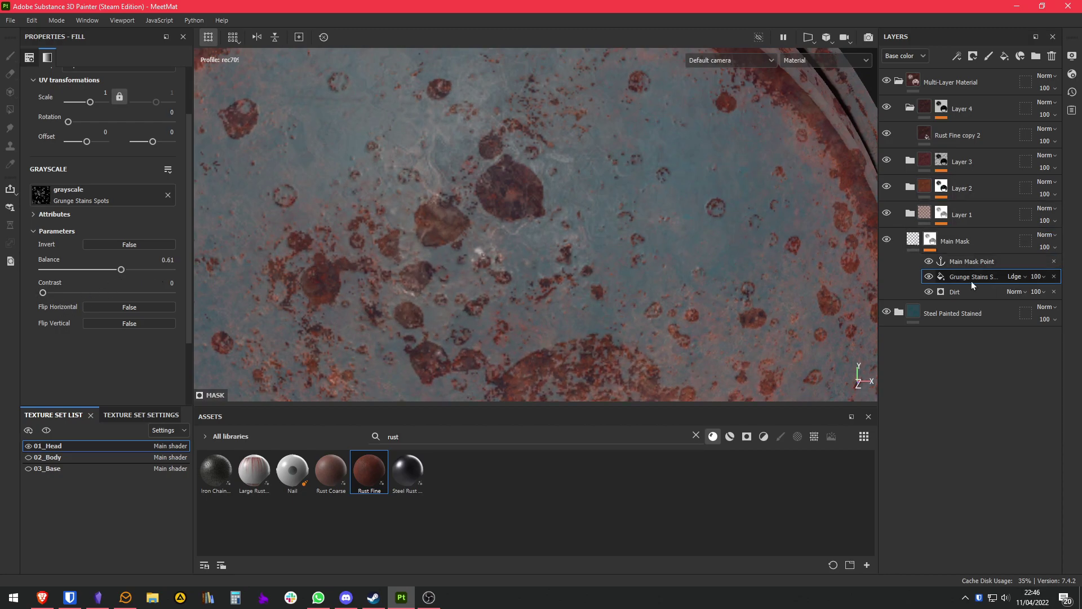
- Move the Grunge Stains Spots fill below Dirt in the Main Mask, blending Dirt as Linear dodge (Add) and the fill as Normal
{"action": "left_click_drag", "start_coordinate": [970, 279], "coordinate": [973, 294]}
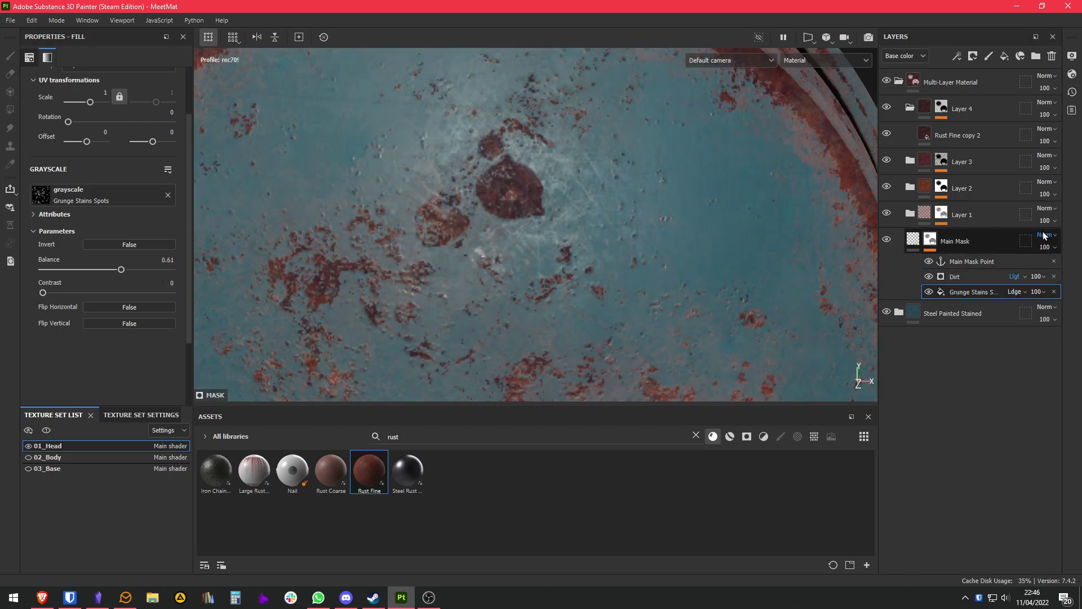
{"action": "left_click", "coordinate": [1020, 277]}
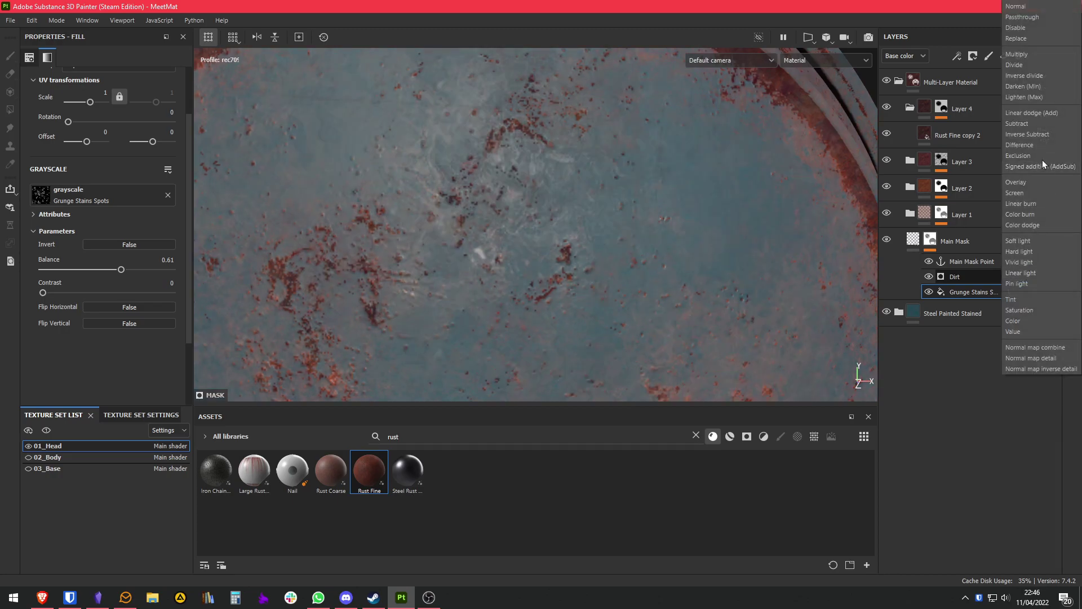
{"action": "left_click", "coordinate": [1027, 123]}
{"action": "left_click", "coordinate": [1020, 281]}
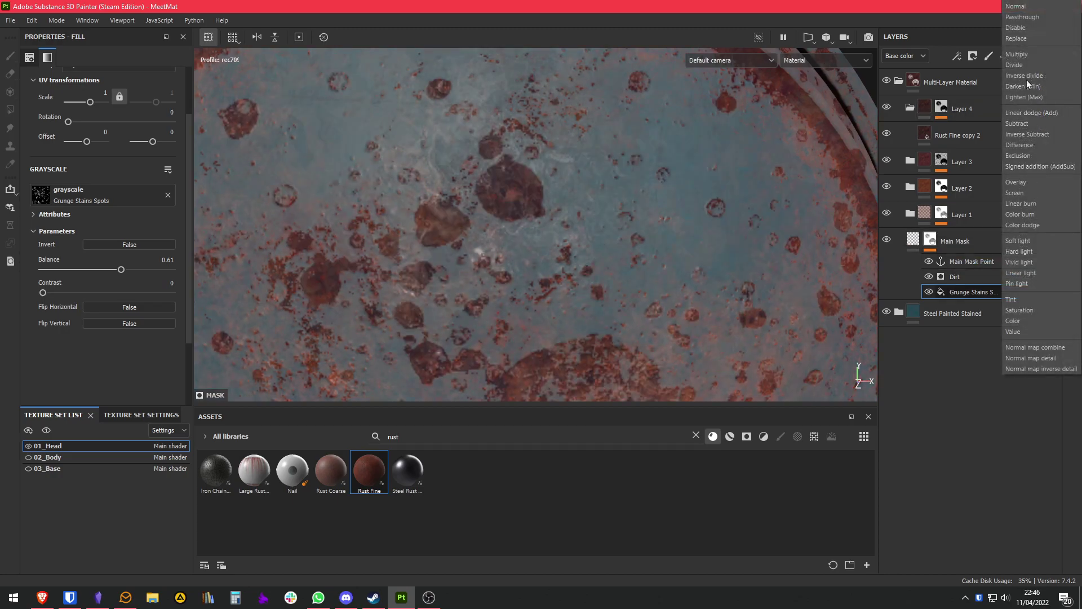
{"action": "left_click", "coordinate": [1024, 8]}
- Add a Blur filter above the Grunge Stains Spots fill in the Main Mask with a Blur Intensity of 1.55
{"action": "left_click", "coordinate": [957, 56]}
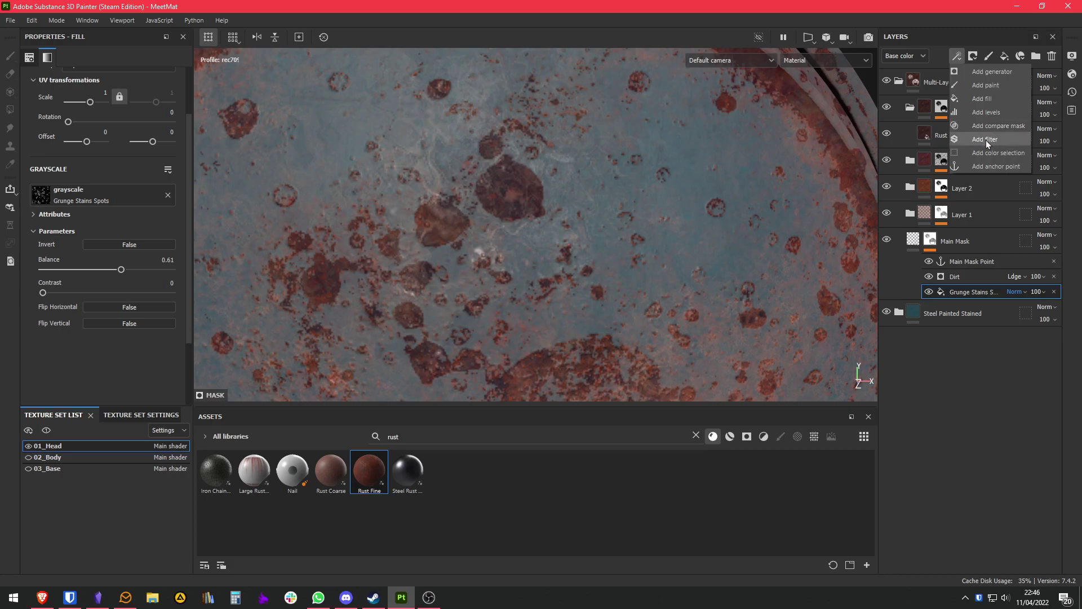
{"action": "left_click", "coordinate": [985, 140]}
{"action": "left_click", "coordinate": [99, 85]}
{"action": "left_click", "coordinate": [119, 122]}
{"action": "middle_click_drag", "start_coordinate": [339, 197], "coordinate": [189, 186]}
{"action": "left_click_drag", "start_coordinate": [52, 145], "coordinate": [53, 144]}
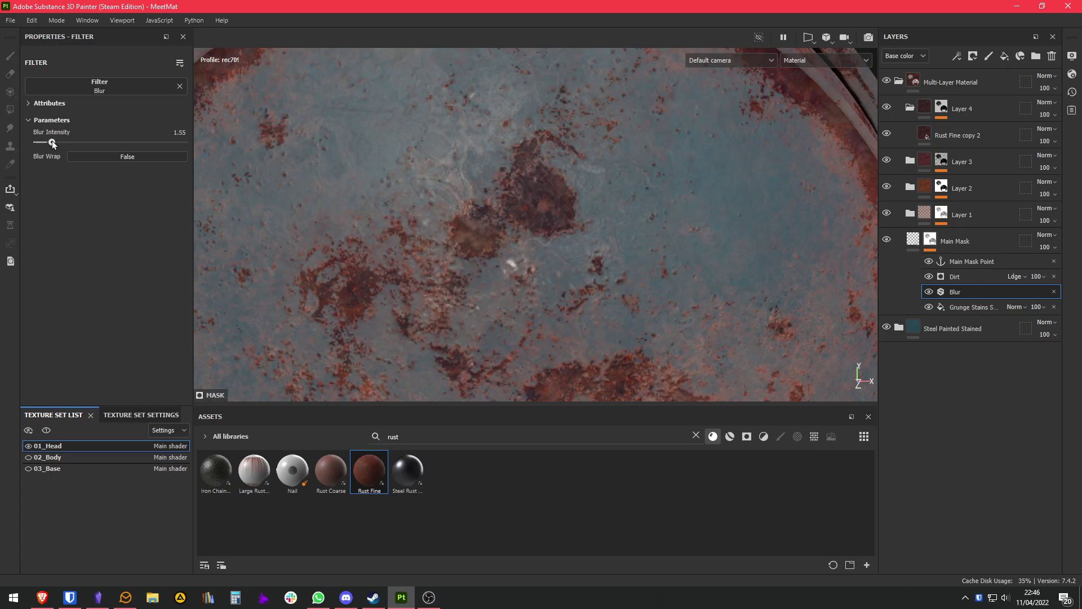
- Set the Grunge Stains Spots fill's Balance to 0.44 and its Contrast to 0.01
{"action": "left_click", "coordinate": [966, 308]}
{"action": "left_click_drag", "start_coordinate": [126, 272], "coordinate": [108, 272]}
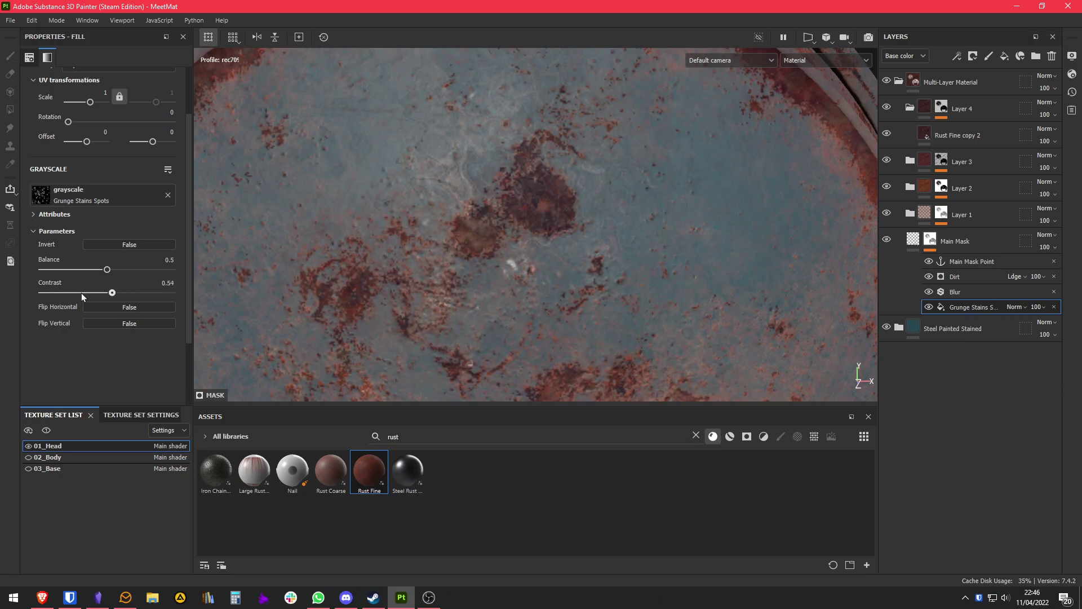
{"action": "left_click_drag", "start_coordinate": [107, 274], "coordinate": [99, 273]}
{"action": "scroll", "coordinate": [561, 201], "scroll_direction": "down", "scroll_amount": 3}
{"action": "scroll", "coordinate": [560, 198], "scroll_direction": "down", "scroll_amount": 3}
{"action": "left_click_drag", "start_coordinate": [553, 193], "coordinate": [538, 174], "text": "alt"}
{"action": "scroll", "coordinate": [574, 254], "scroll_direction": "up", "scroll_amount": 2}
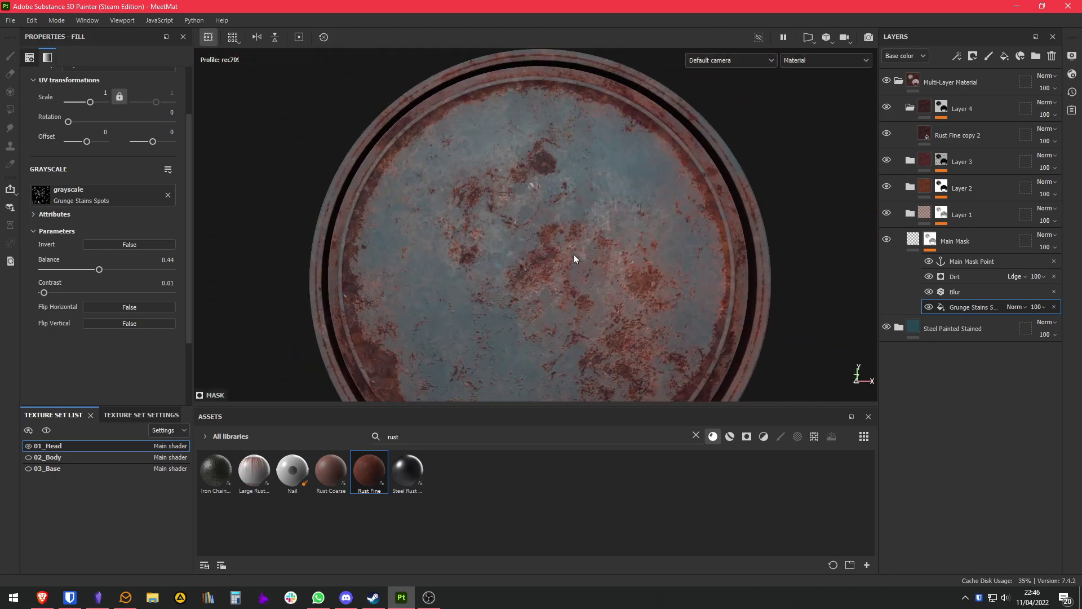
- Collapse the Layer 4 folder and select the Main Mask Point anchor to inspect the rust it drives on the head
{"action": "left_click", "coordinate": [909, 107]}
{"action": "left_click", "coordinate": [952, 87]}
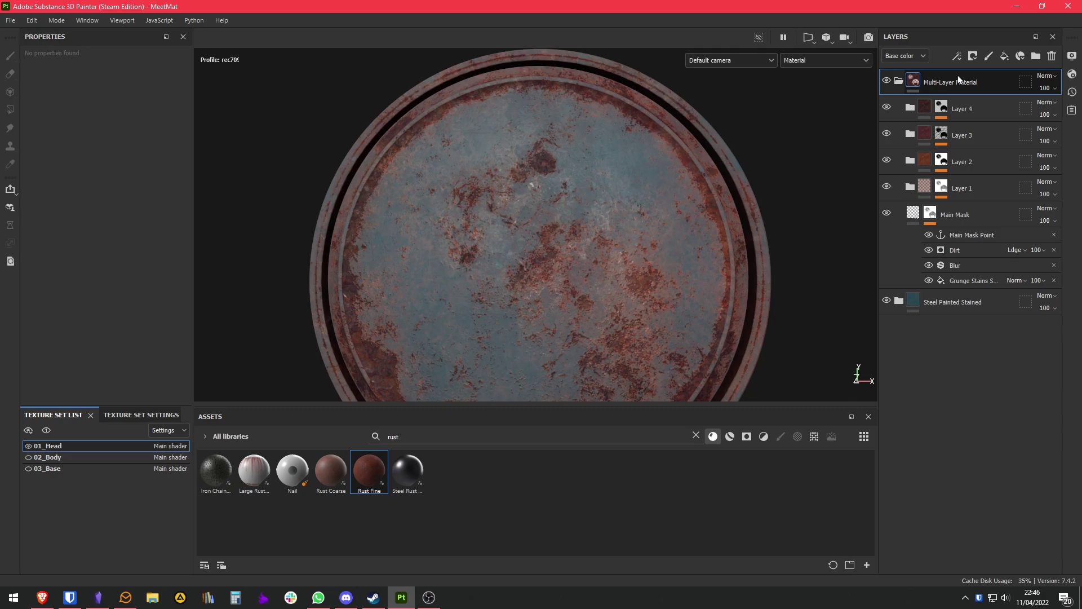
{"action": "left_click", "coordinate": [970, 234]}
{"action": "scroll", "coordinate": [591, 237], "scroll_direction": "up", "scroll_amount": 2}
{"action": "mouse_move", "coordinate": [592, 237]}
{"action": "left_mouse_down", "text": "alt"}
{"action": "mouse_move", "coordinate": [512, 203]}
{"action": "mouse_move", "coordinate": [580, 259]}
{"action": "mouse_move", "coordinate": [654, 251]}
{"action": "mouse_move", "coordinate": [437, 174]}
{"action": "mouse_move", "coordinate": [716, 141]}
{"action": "mouse_move", "coordinate": [604, 171]}
{"action": "left_mouse_up", "text": "alt"}
- Switch to the browser and examine the blood streaks and drips on the axe handle in the axe3.jpg reference
{"action": "key", "text": "alt+Tab"}
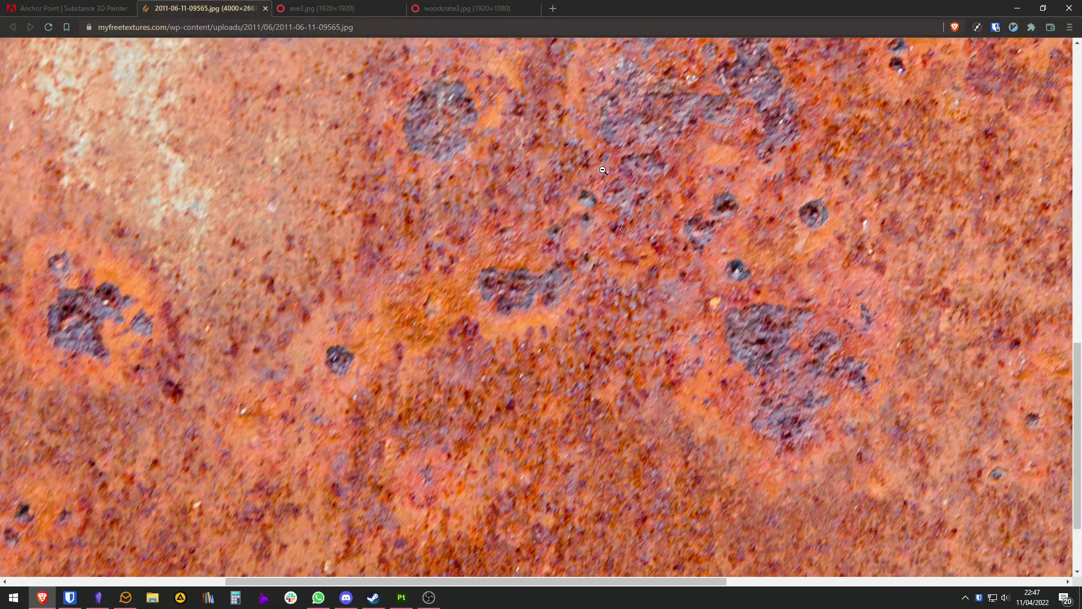
{"action": "left_click", "coordinate": [289, 8]}
{"action": "scroll", "coordinate": [628, 313], "scroll_direction": "down", "scroll_amount": 4}
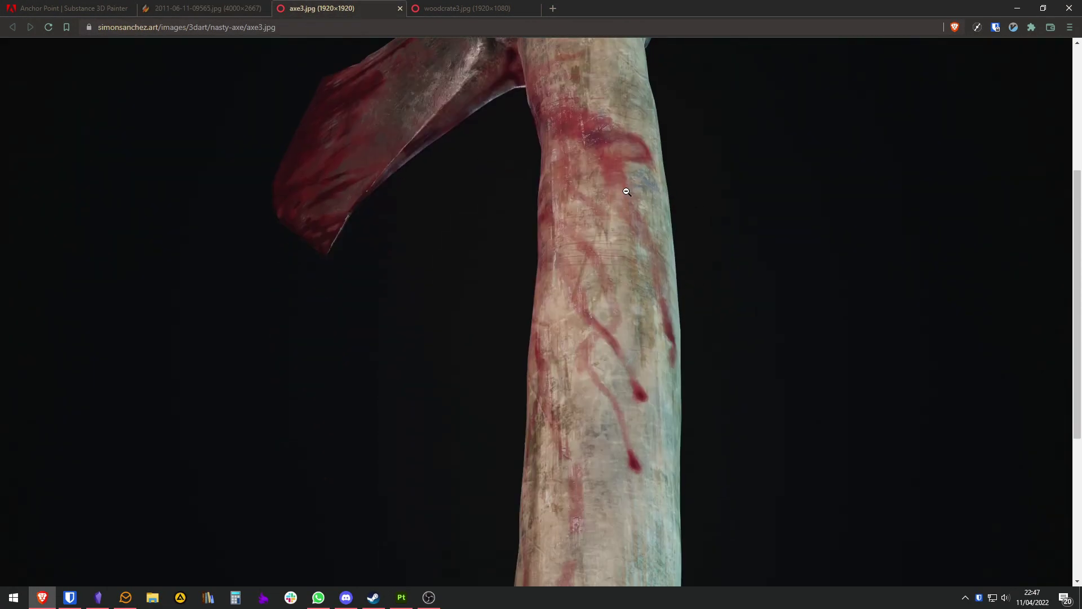
{"action": "scroll", "coordinate": [601, 227], "scroll_direction": "up", "scroll_amount": 1}
{"action": "scroll", "coordinate": [606, 248], "scroll_direction": "down", "scroll_amount": 4}
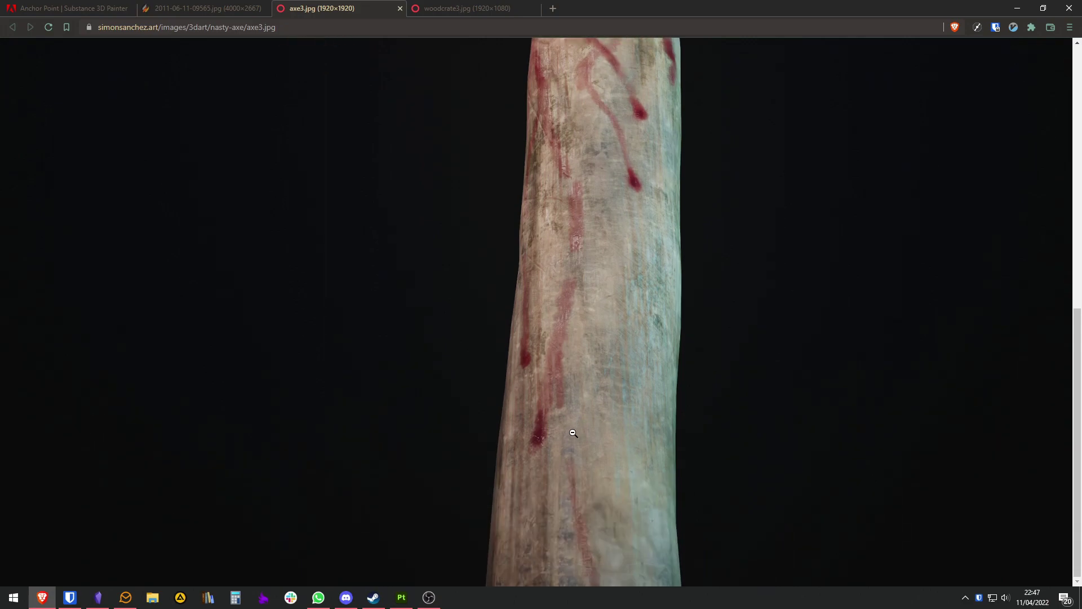
{"action": "scroll", "coordinate": [586, 414], "scroll_direction": "up", "scroll_amount": 3}
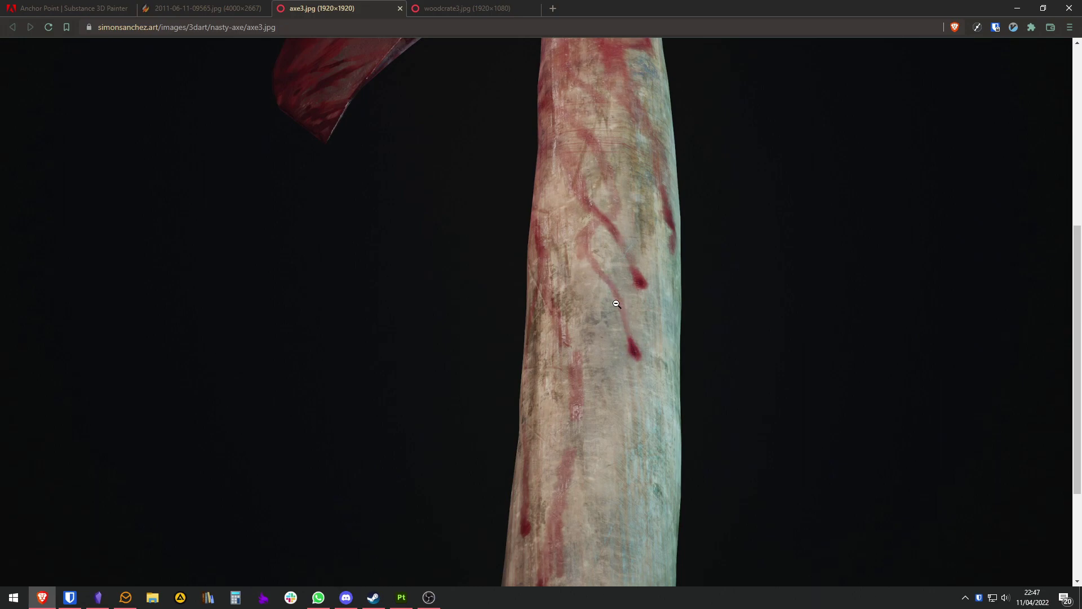
{"action": "scroll", "coordinate": [612, 157], "scroll_direction": "up", "scroll_amount": 2}
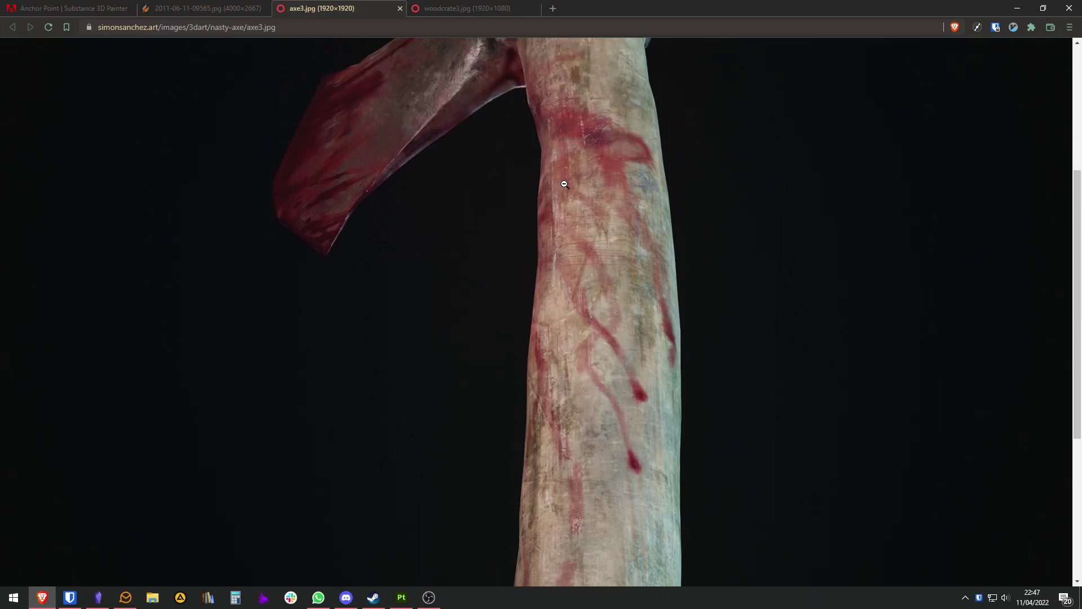
{"action": "scroll", "coordinate": [607, 169], "scroll_direction": "up", "scroll_amount": 1}
{"action": "scroll", "coordinate": [637, 216], "scroll_direction": "down", "scroll_amount": 2}
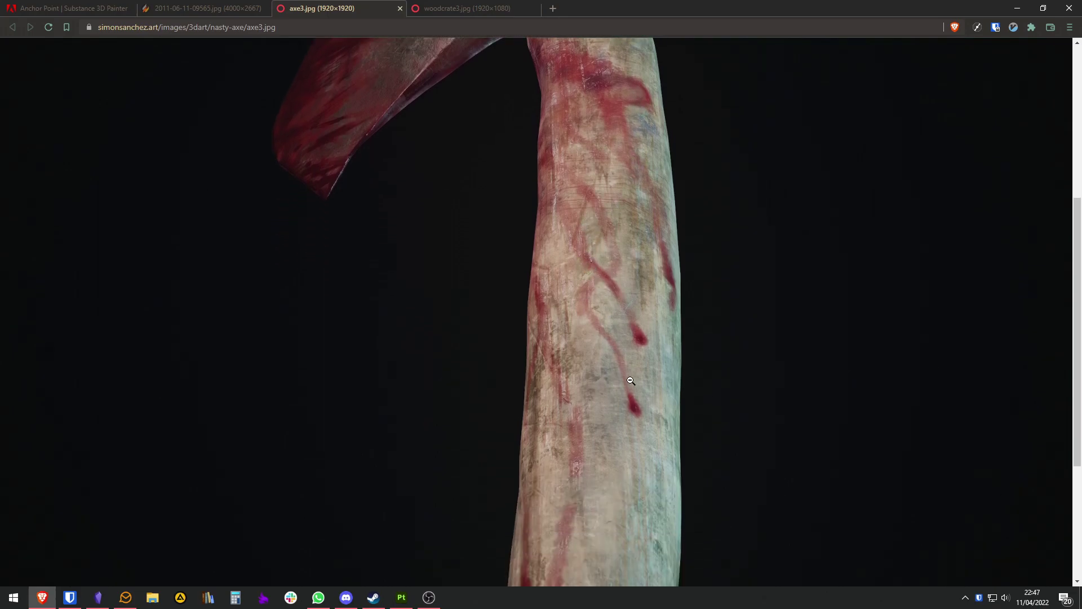
- Examine the rusty metal latch on the crate in the woodcrate3.jpg reference, and return to Substance 3D Painter
{"action": "key", "text": "ctrl+Tab"}
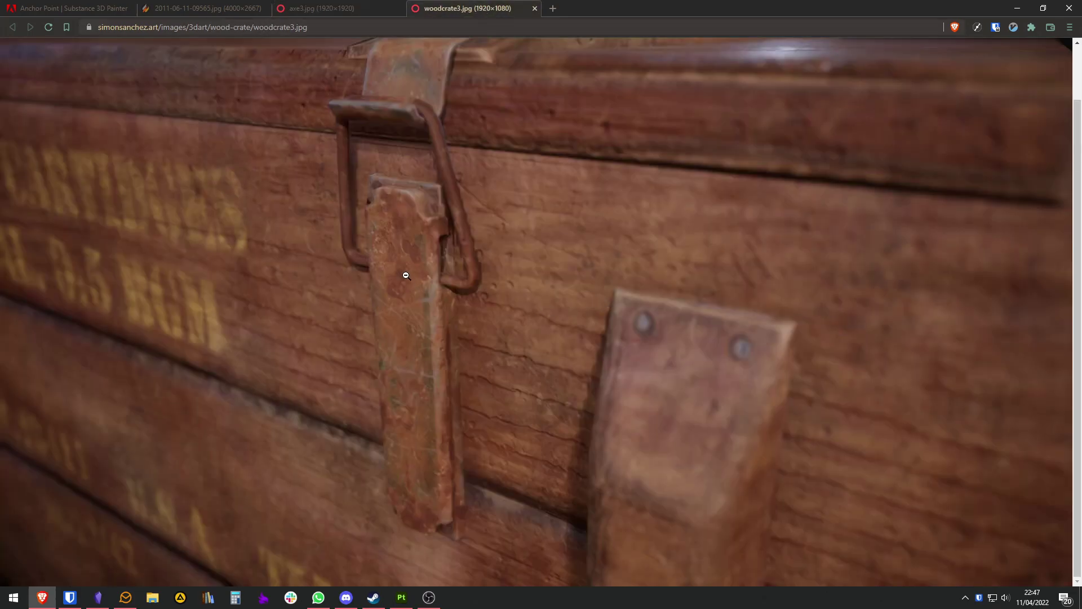
{"action": "scroll", "coordinate": [402, 279], "scroll_direction": "up", "scroll_amount": 1}
{"action": "scroll", "coordinate": [402, 278], "scroll_direction": "down", "scroll_amount": 1}
{"action": "key", "text": "alt+Tab"}
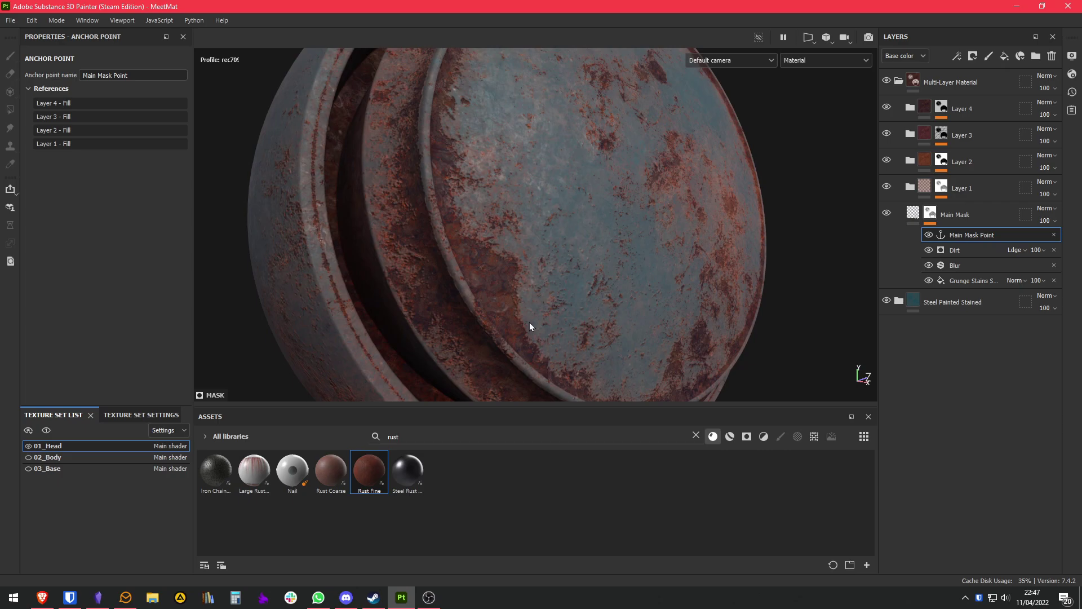